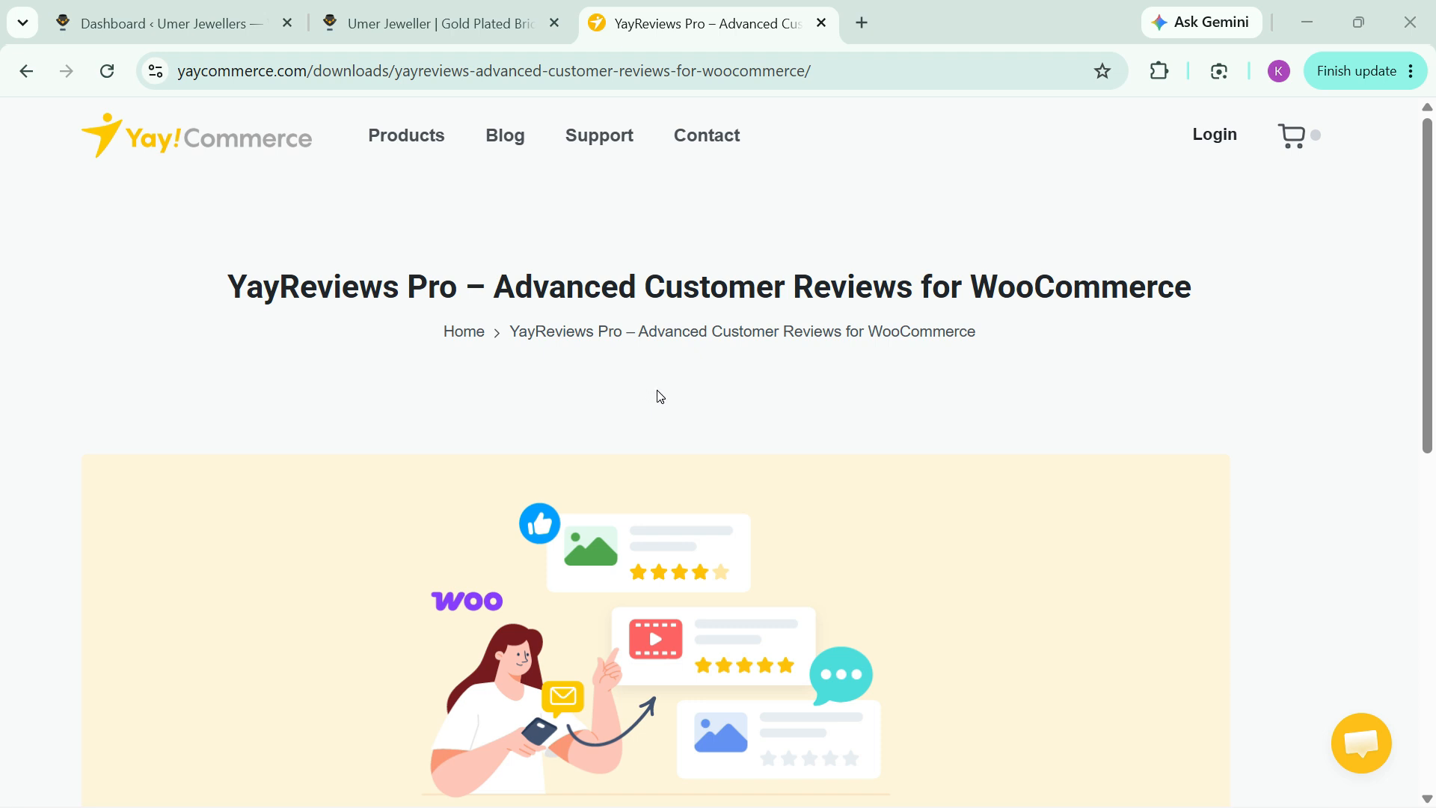
Step: Switch to the WordPress admin dashboard of the jewellery store and open the YayReviews plugin
key("ctrl+shift+Tab")
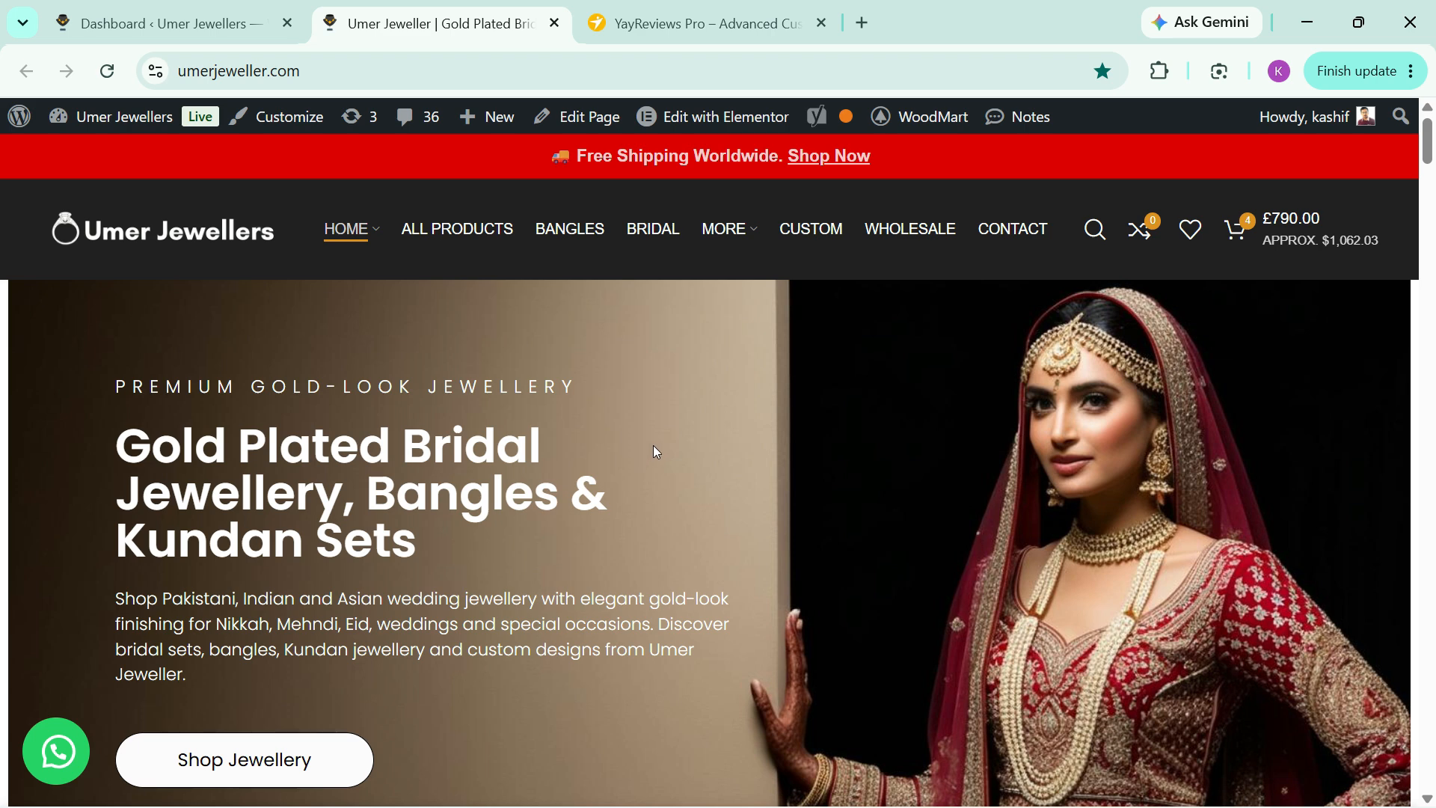
key("ctrl+shift+Tab")
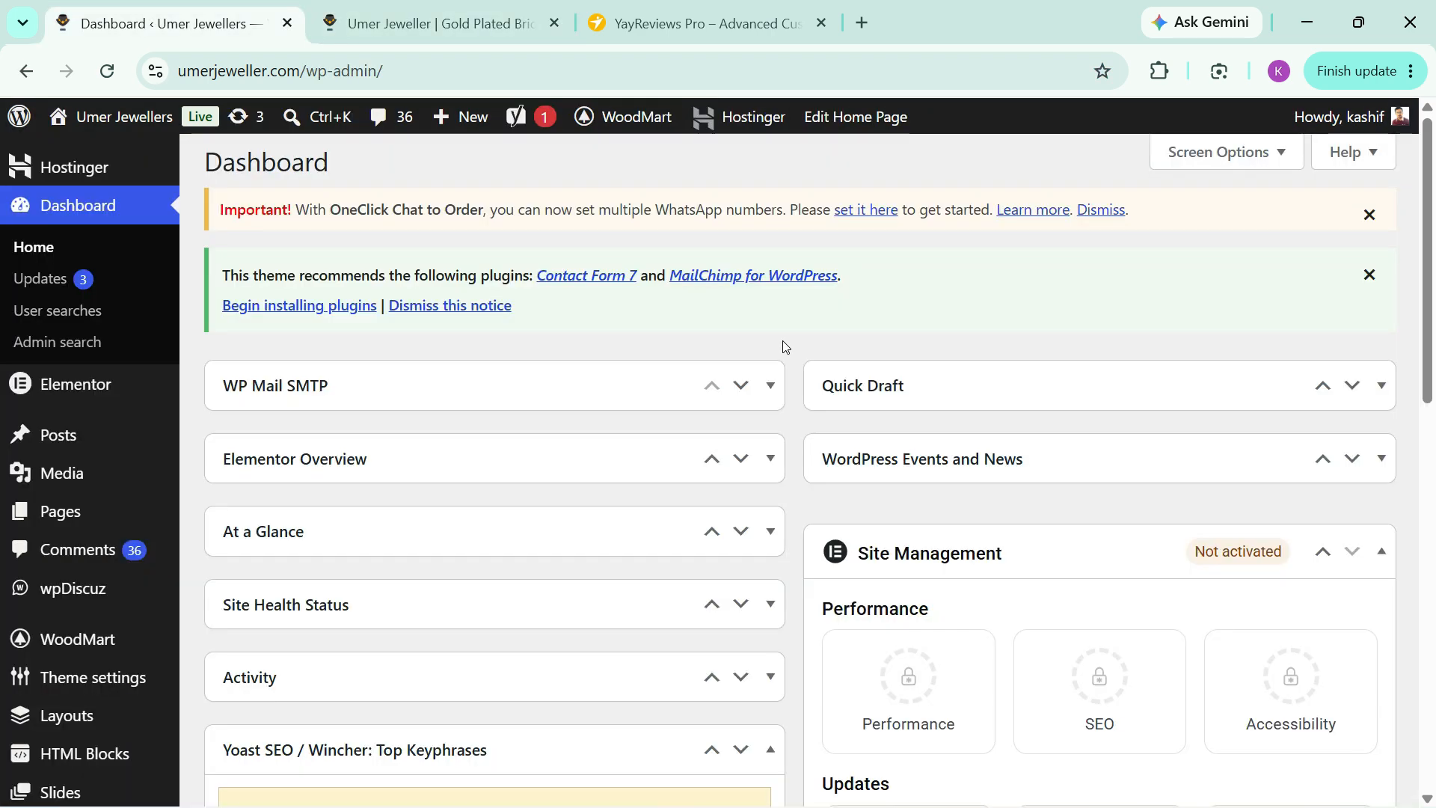
scroll(142, 374, "down", 9)
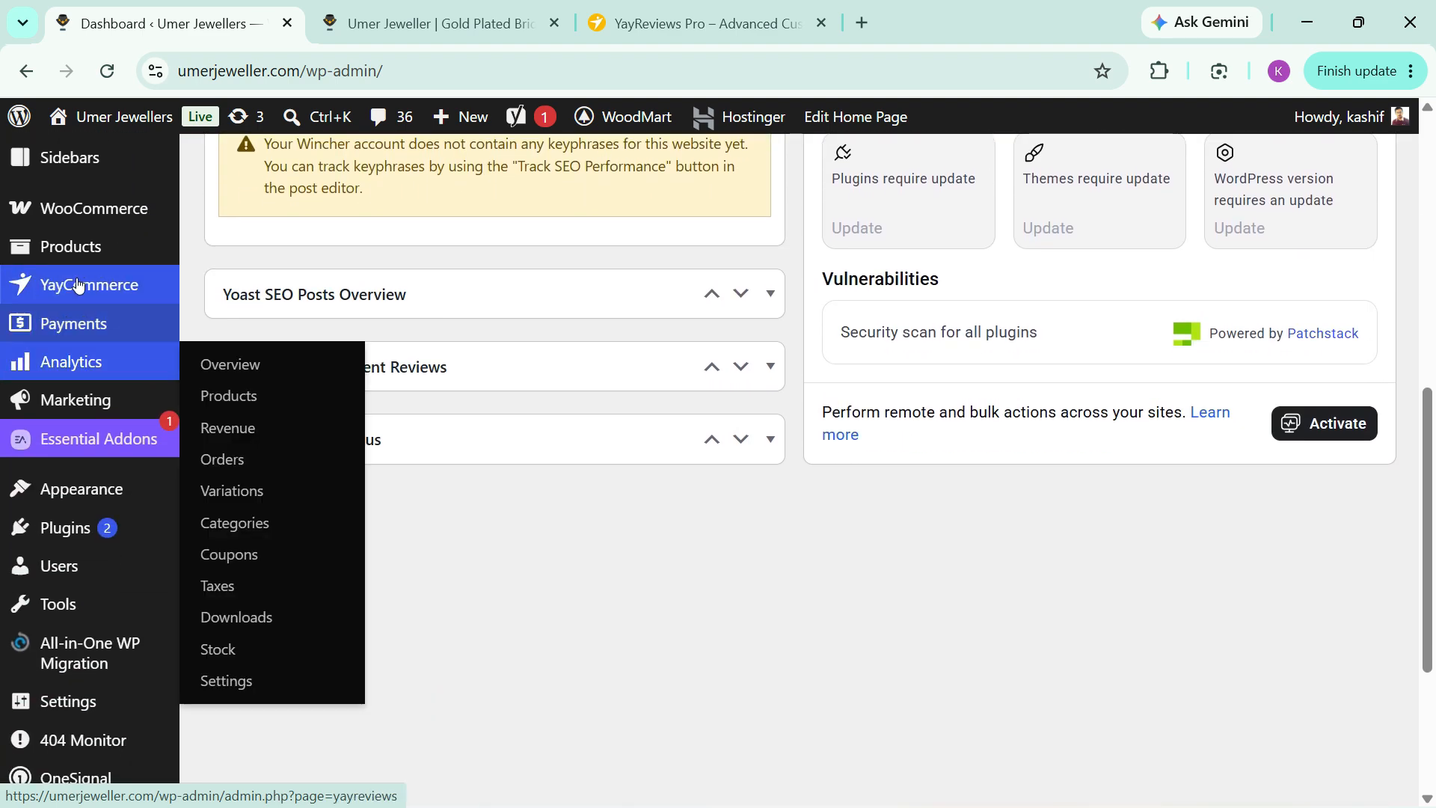
mouse_move(79, 286)
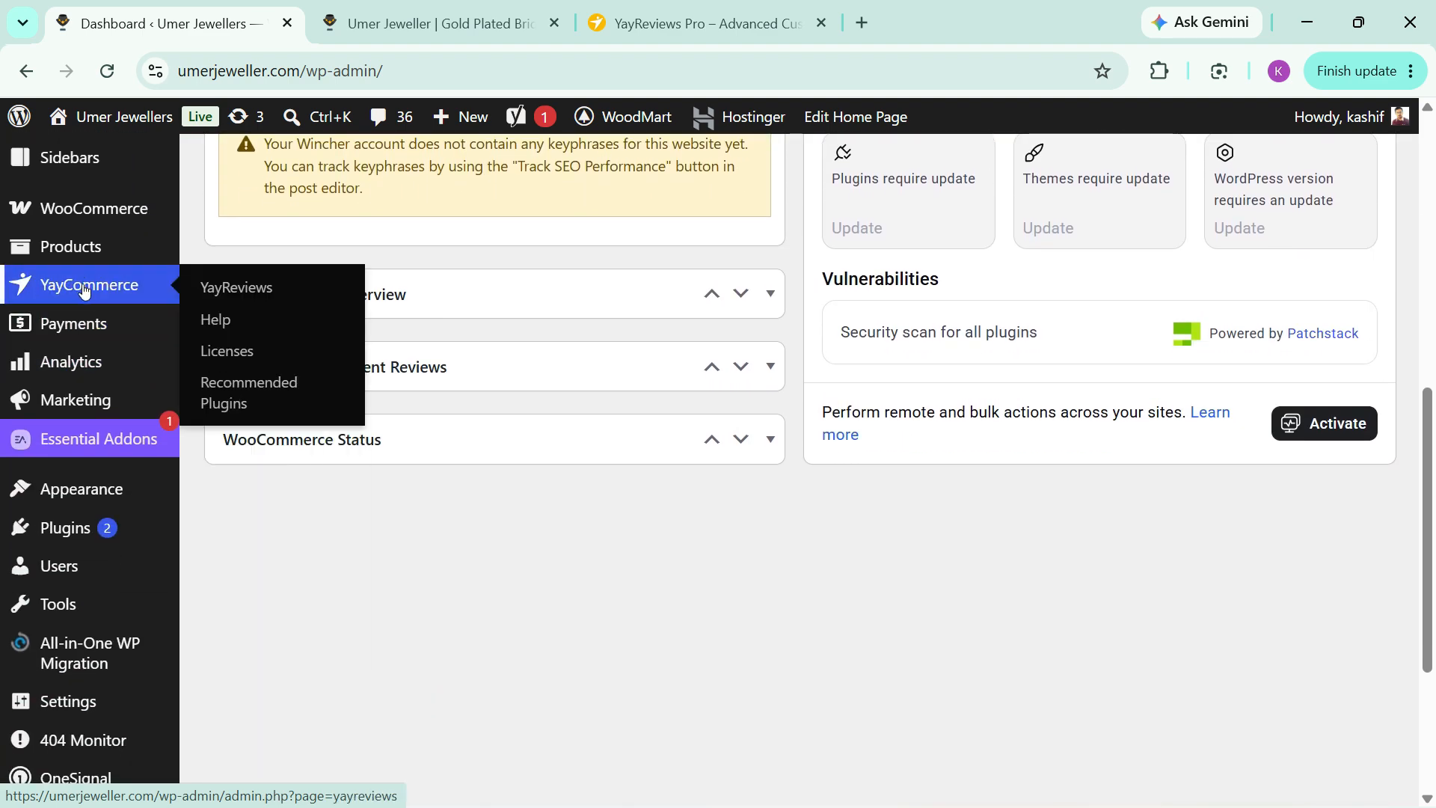
left_click(259, 296)
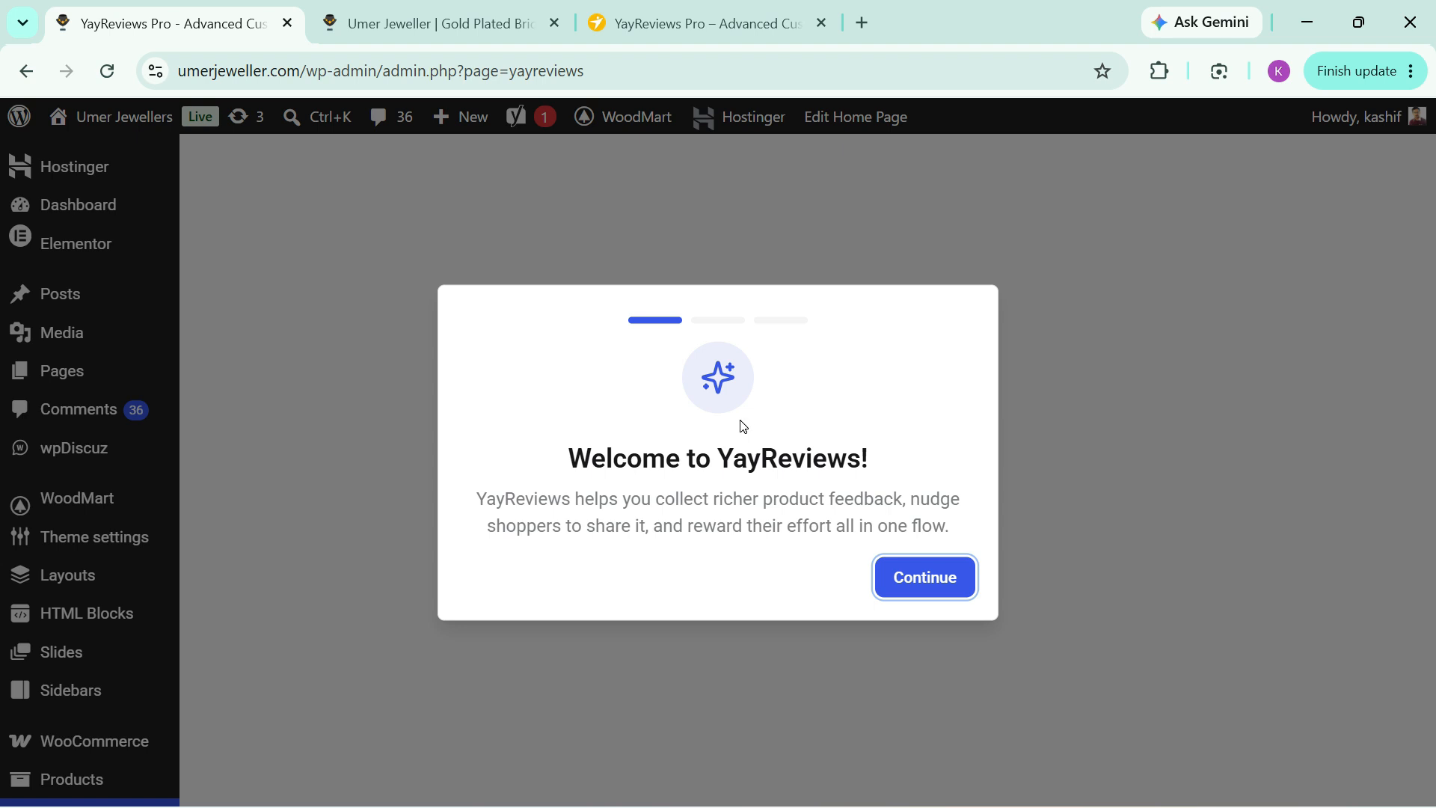
Step: Complete the YayReviews setup wizard with Media Reviews enabled and review request timing of 7 days, ending on its dashboard
left_click(927, 590)
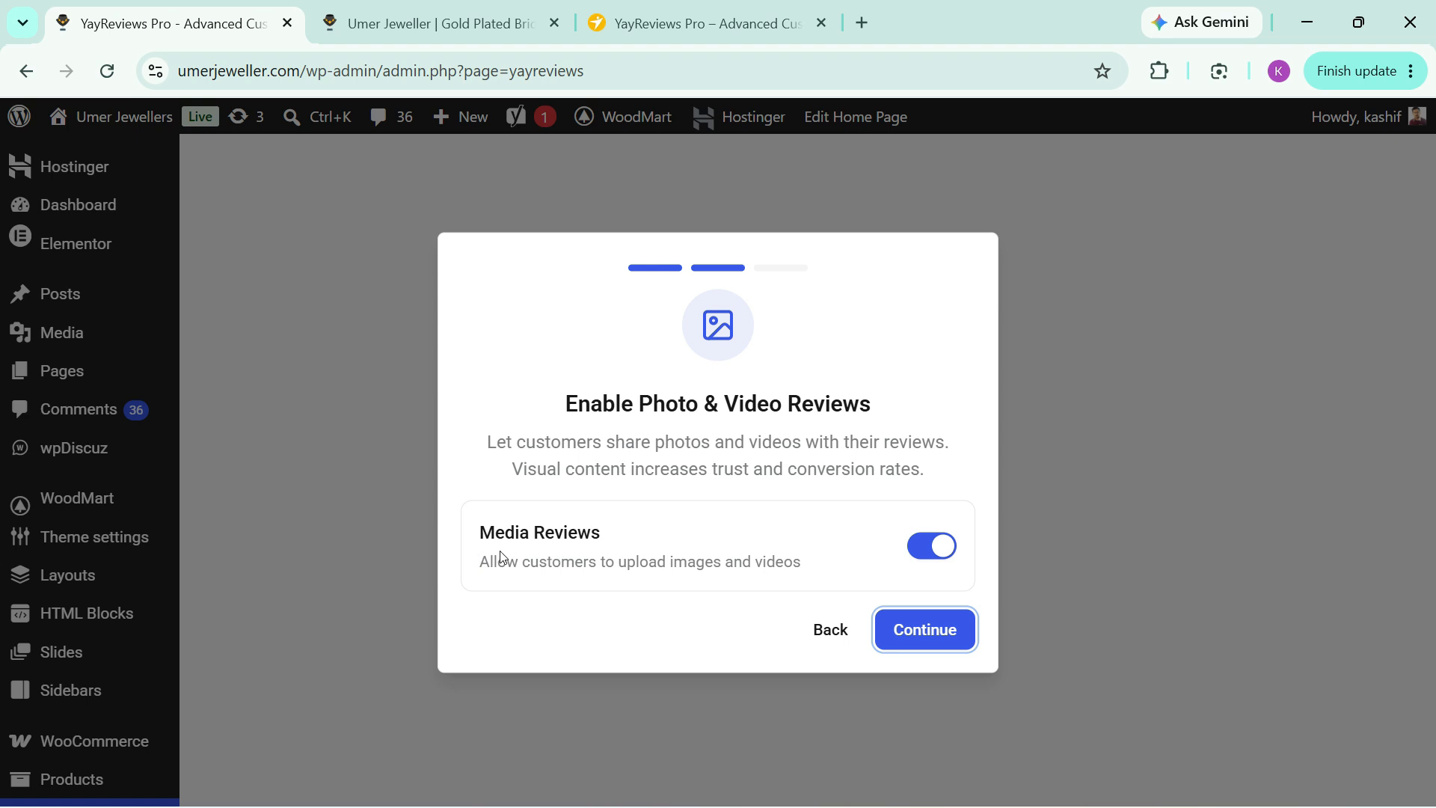
left_click(930, 637)
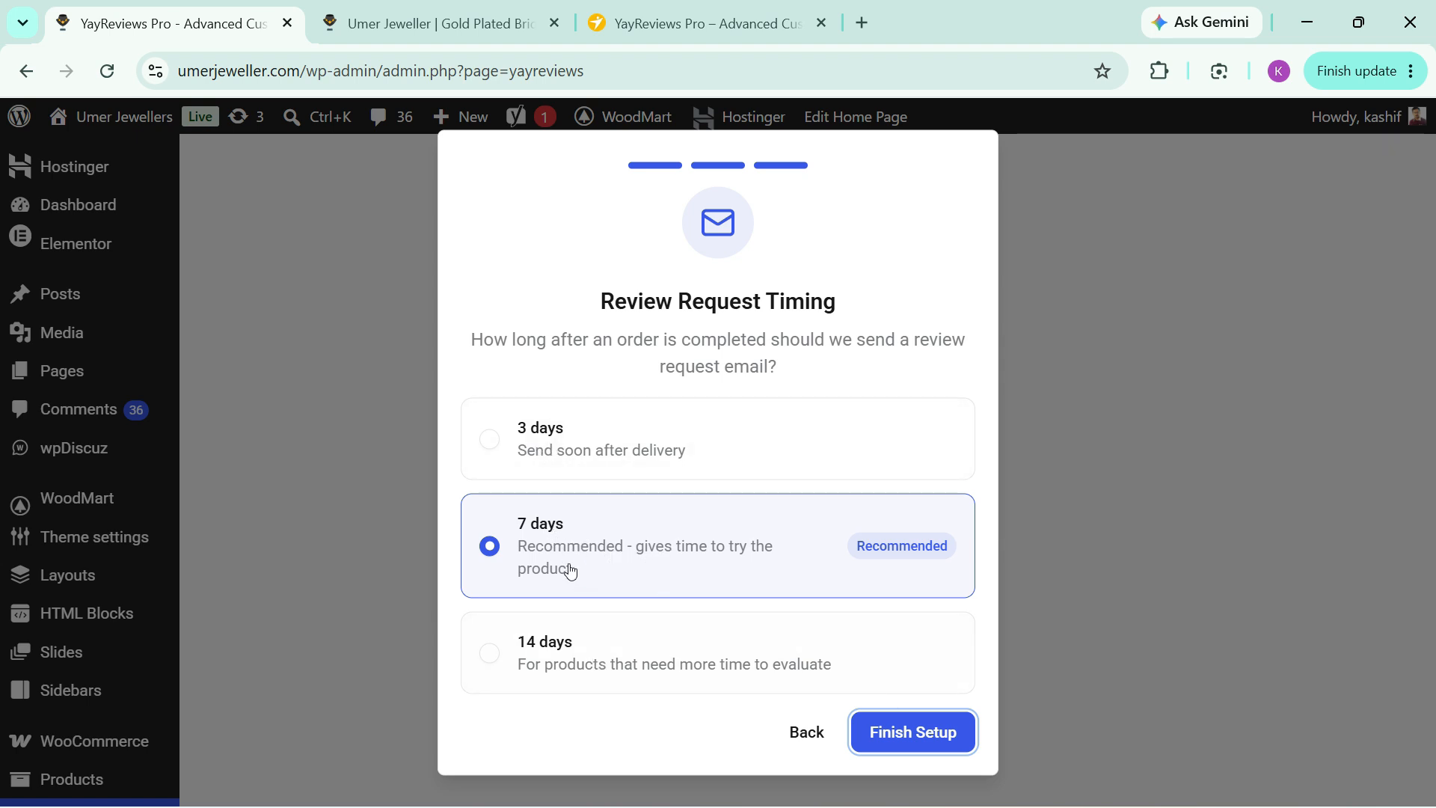
left_click(913, 733)
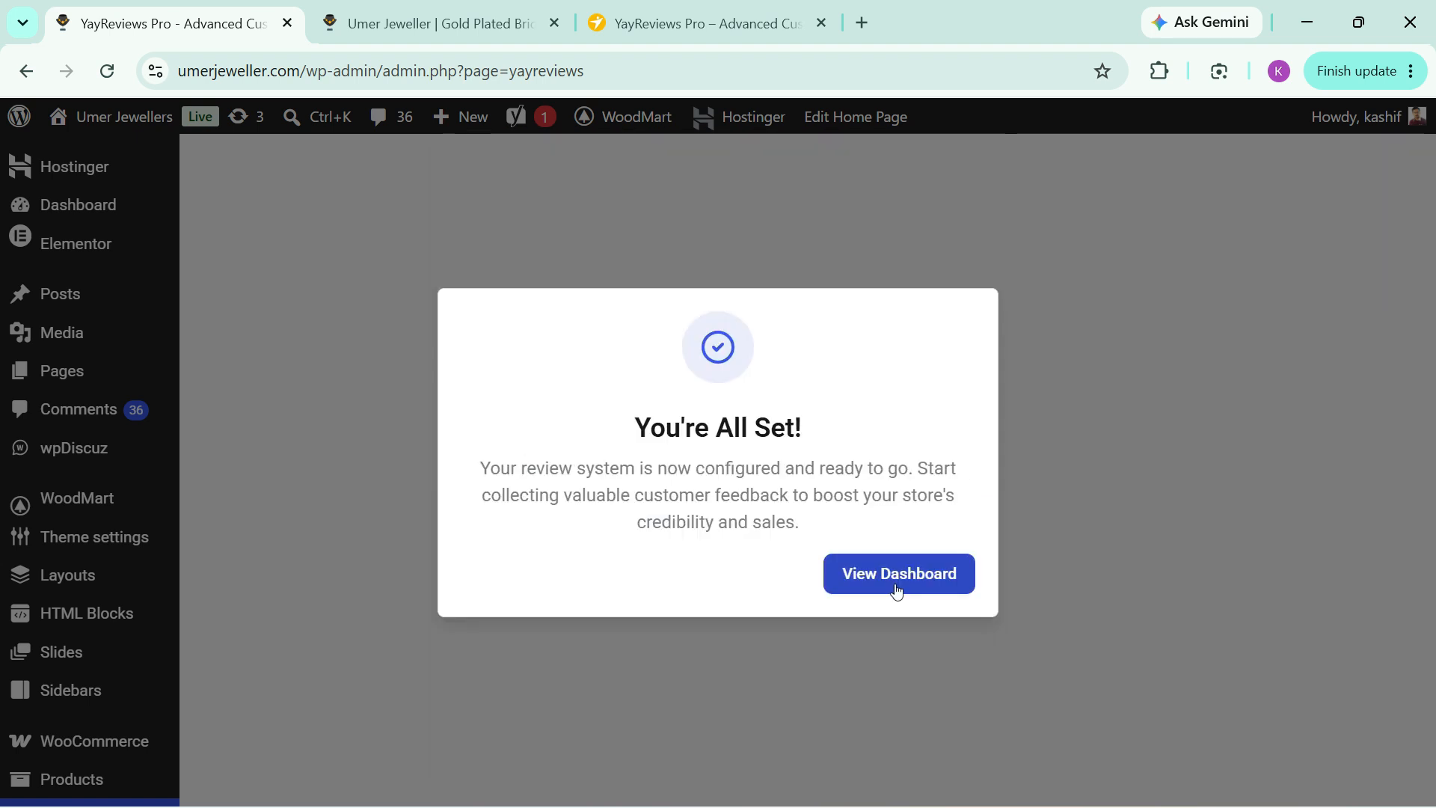
left_click(896, 583)
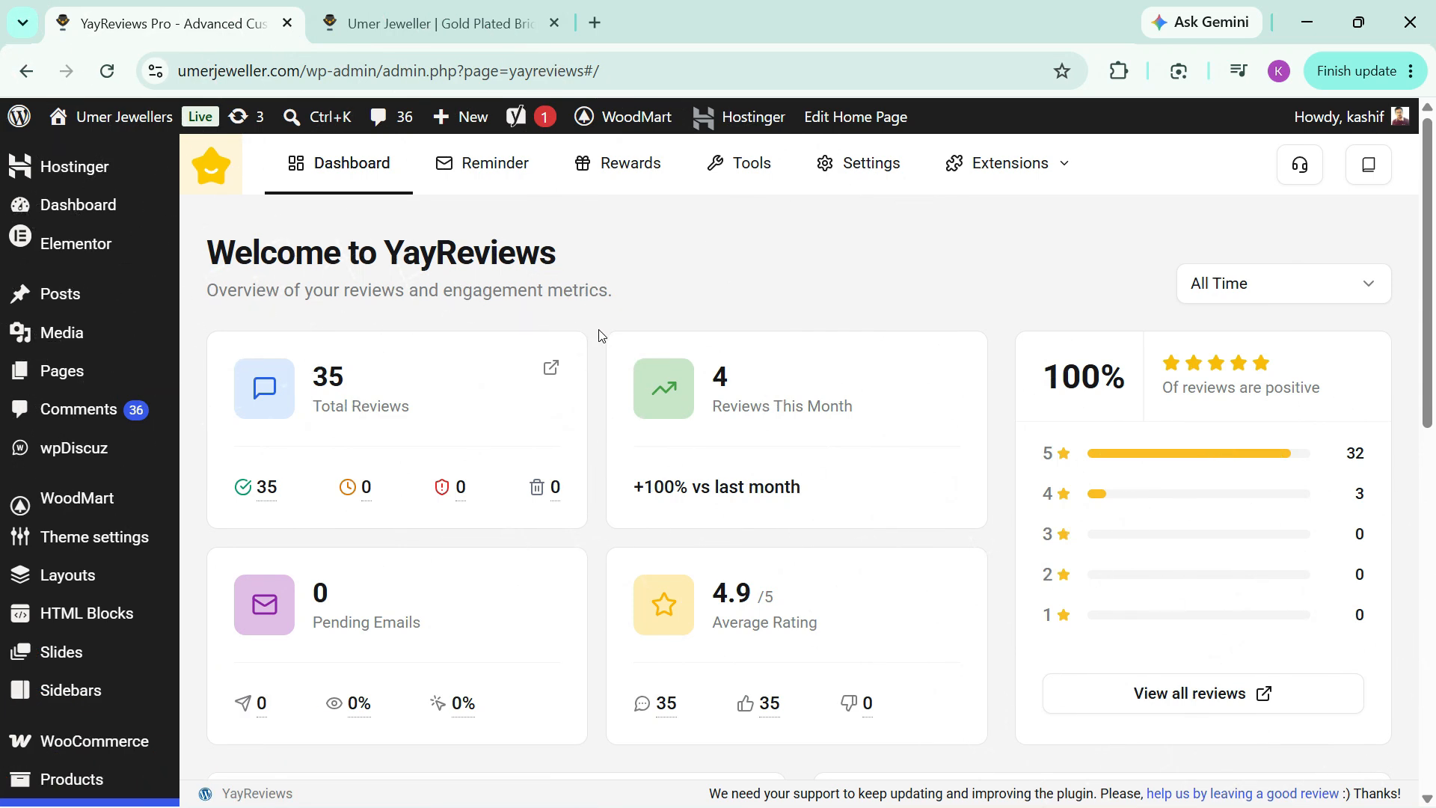
Step: Set the delay of the Review Request reminder rule to 5 days and save the rule
left_click(490, 176)
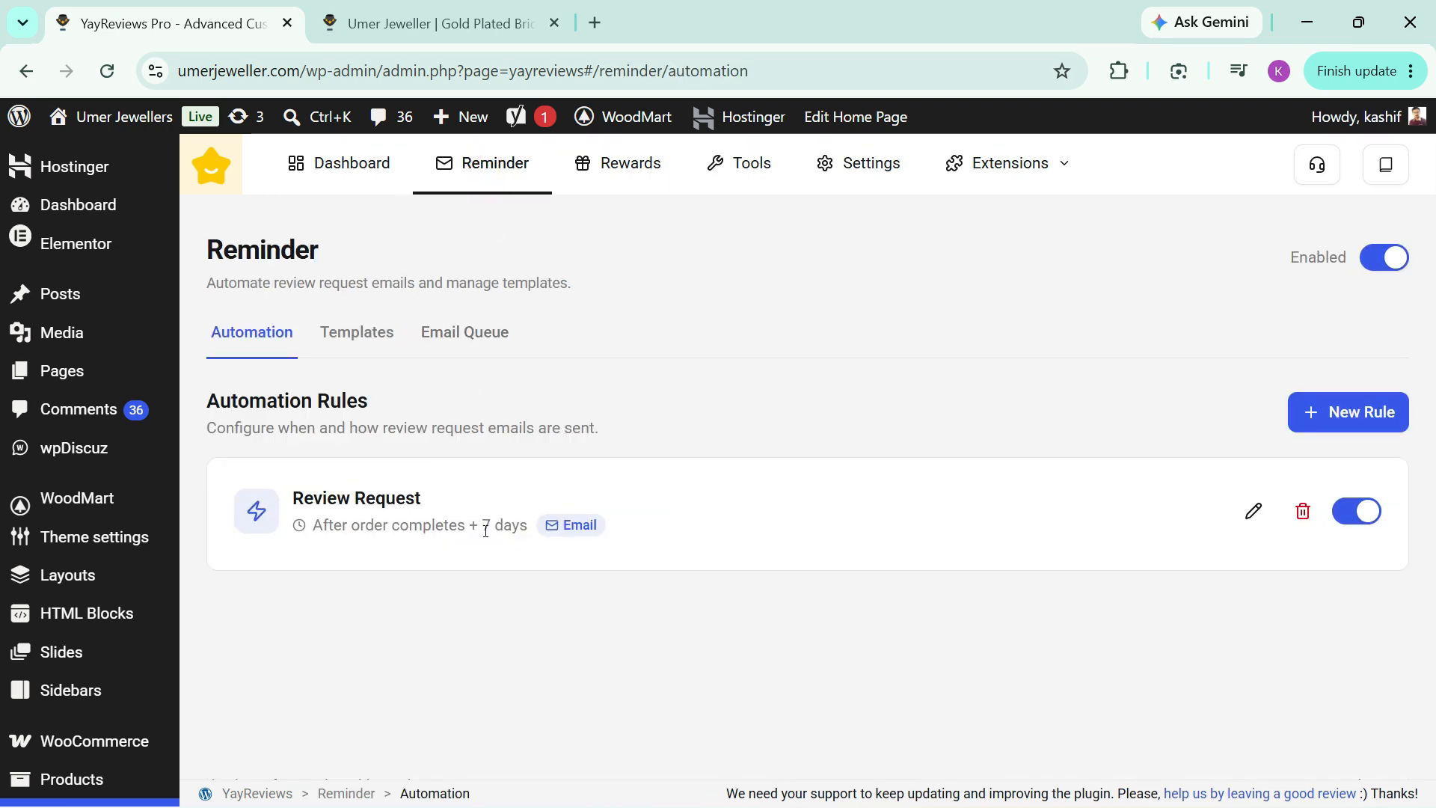
left_click(1254, 510)
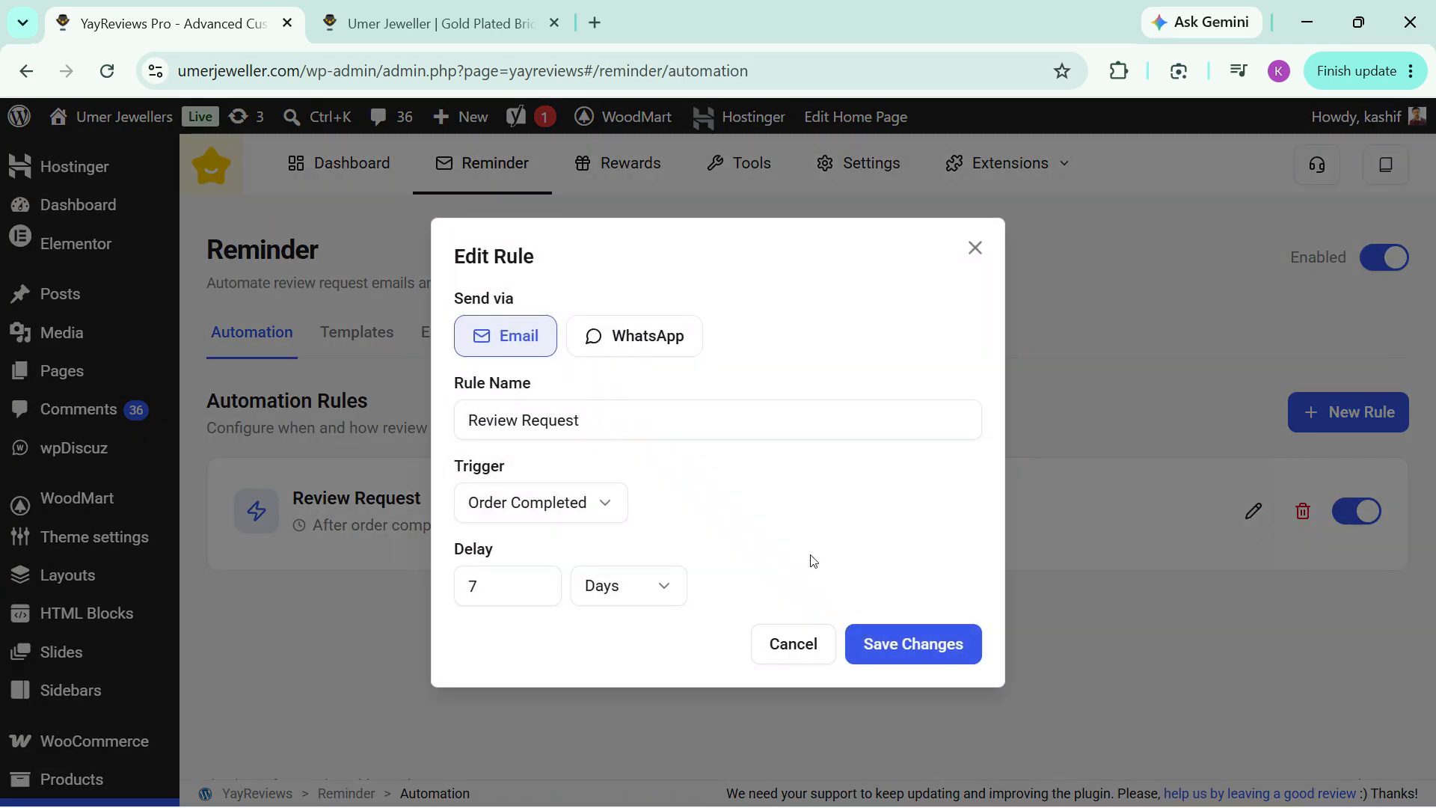
double_click(458, 586)
type("5")
left_click(925, 642)
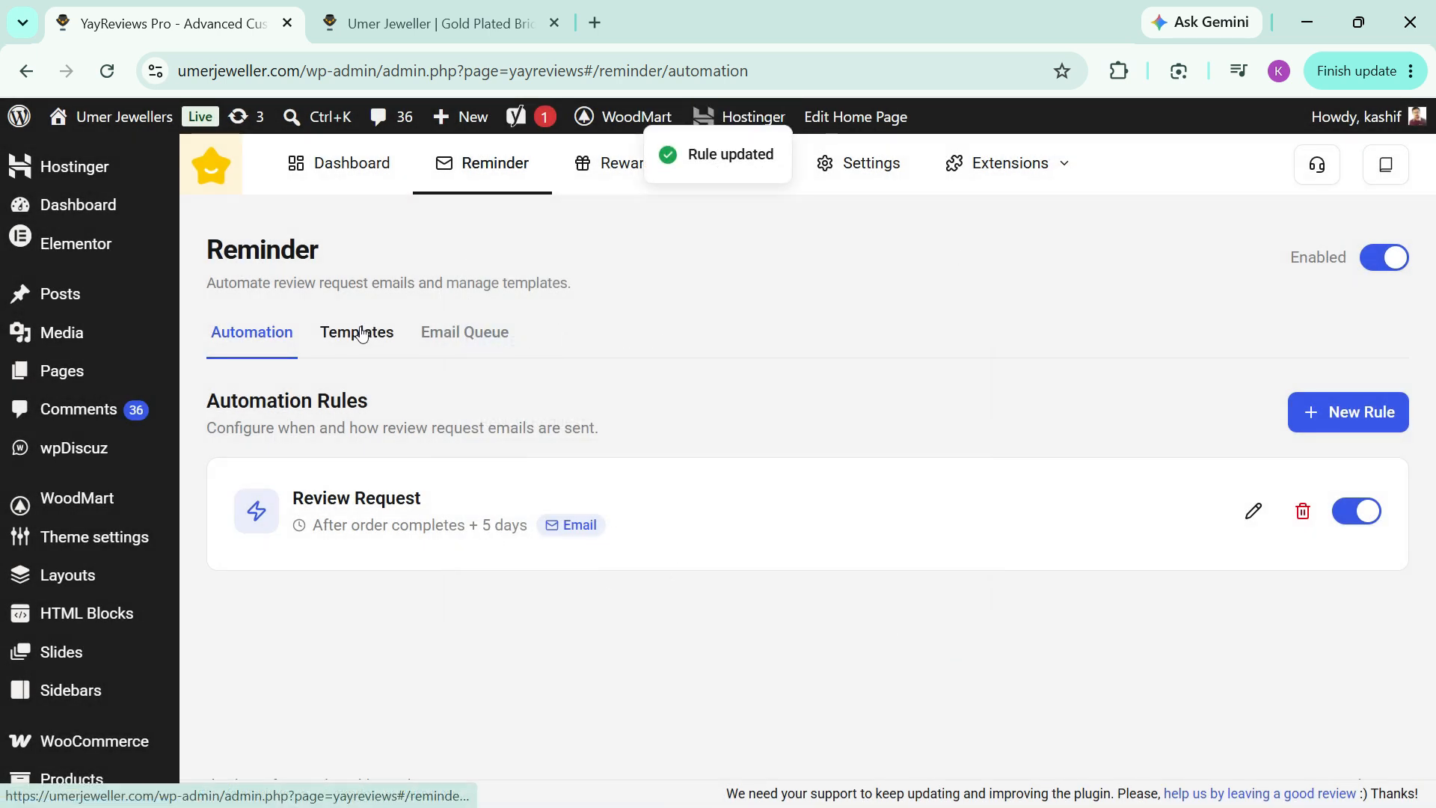
Step: Open the Review Request Template for reminder emails, check its preview, and save it
left_click(361, 333)
left_click(415, 643)
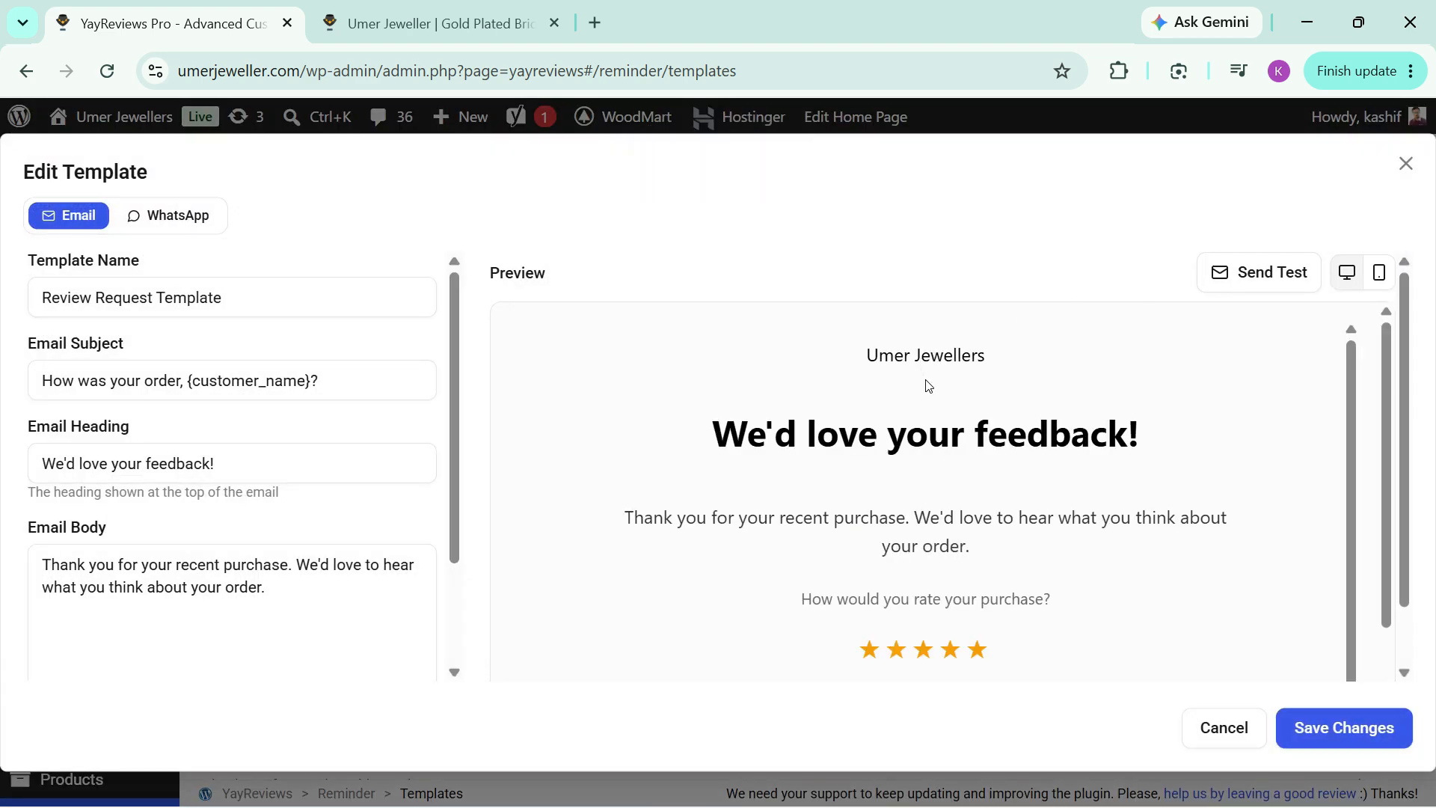
scroll(928, 385, "down", 4)
scroll(927, 382, "up", 3)
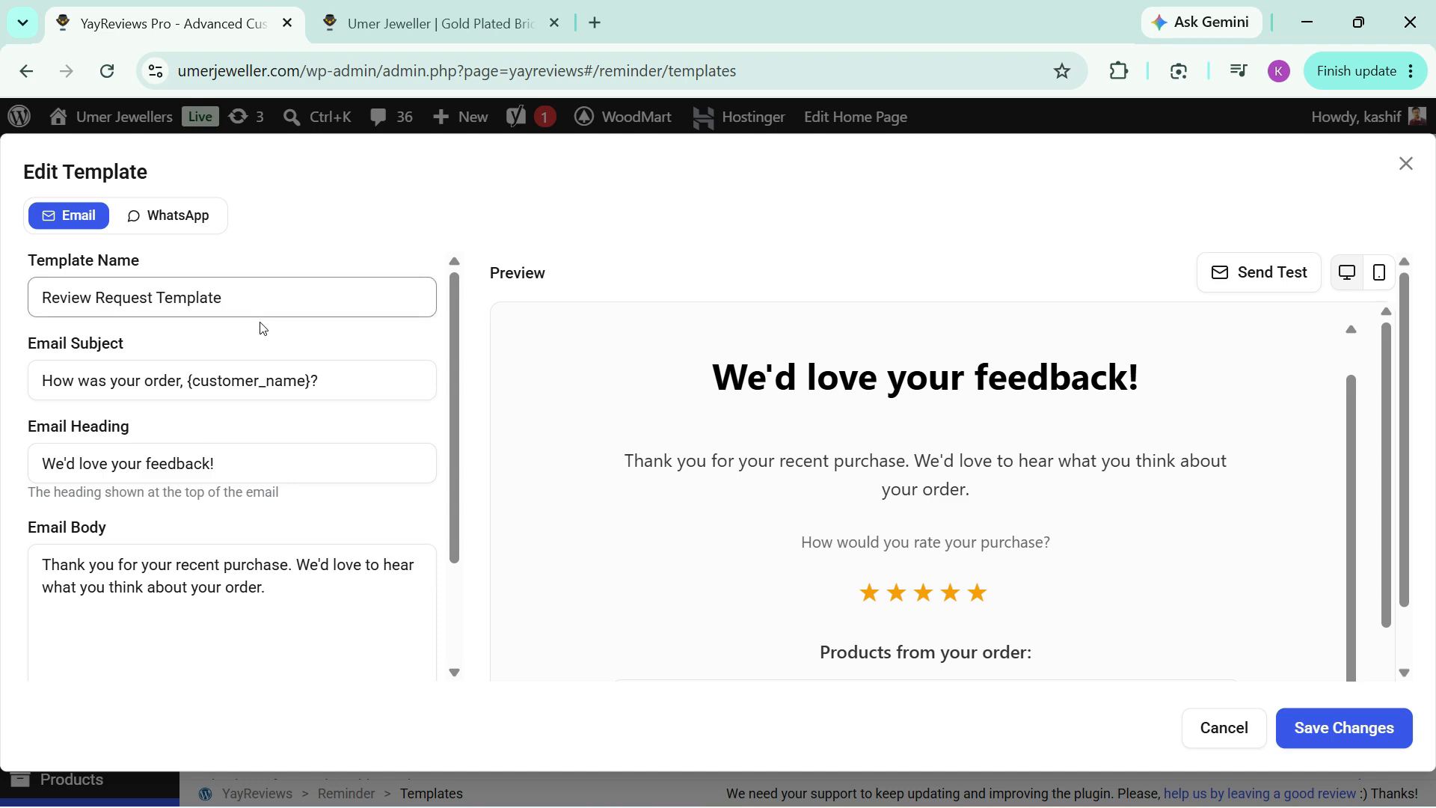
left_click(1317, 732)
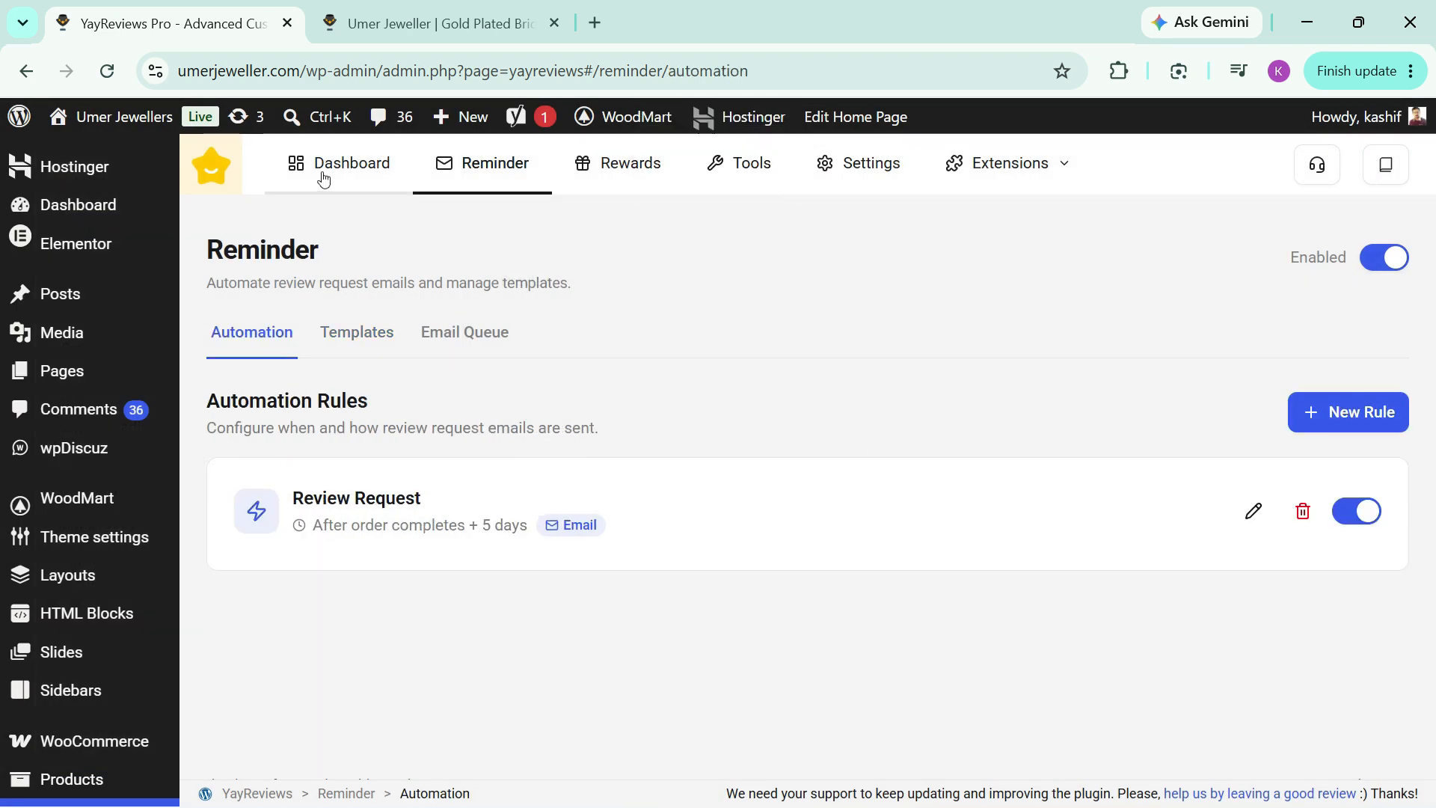
Step: Open the recently reviewed Bridal Gold Choker Necklace from the YayReviews dashboard and examine its reviews, filters and review form
left_click(321, 177)
scroll(609, 357, "down", 7)
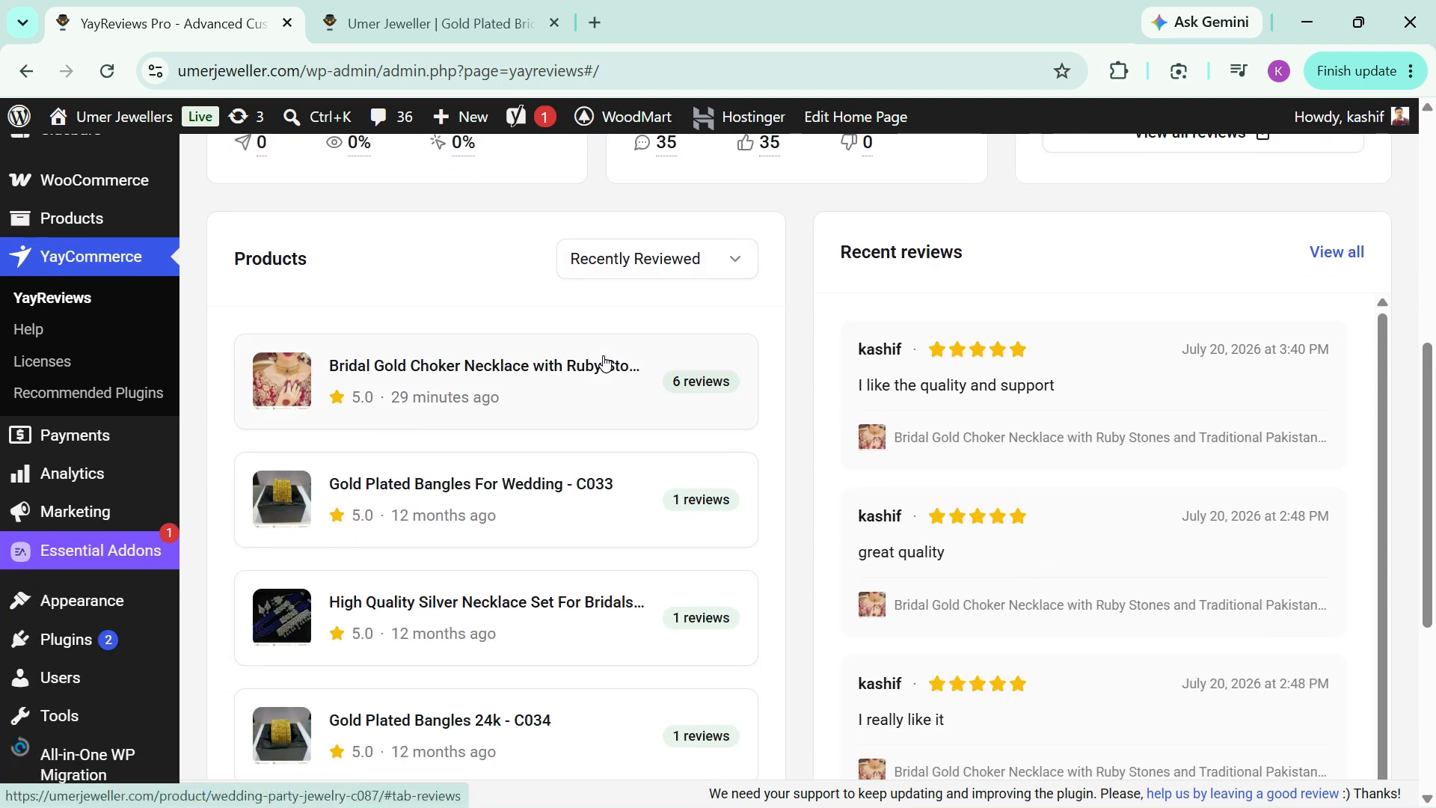
left_click(608, 378)
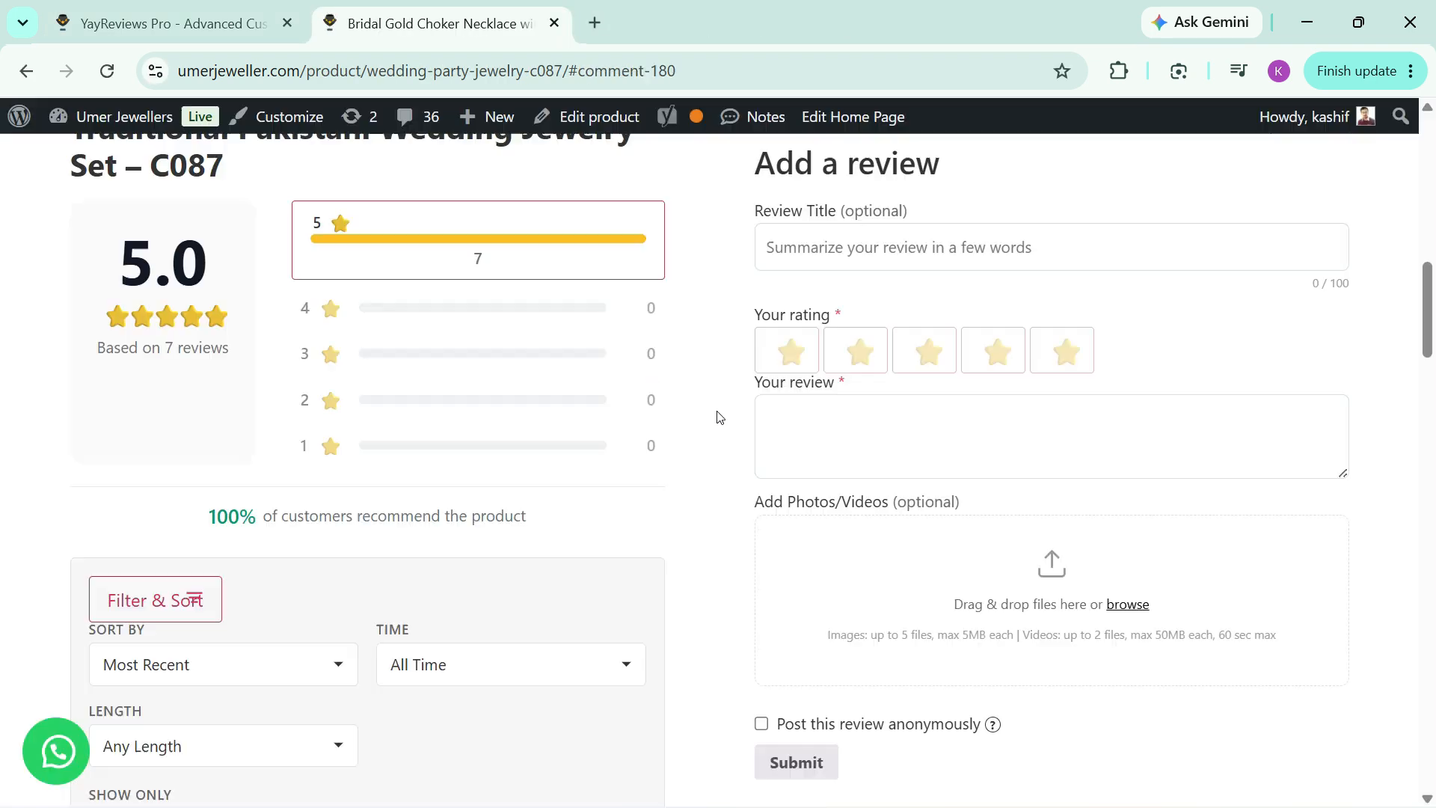
scroll(716, 417, "down", 10)
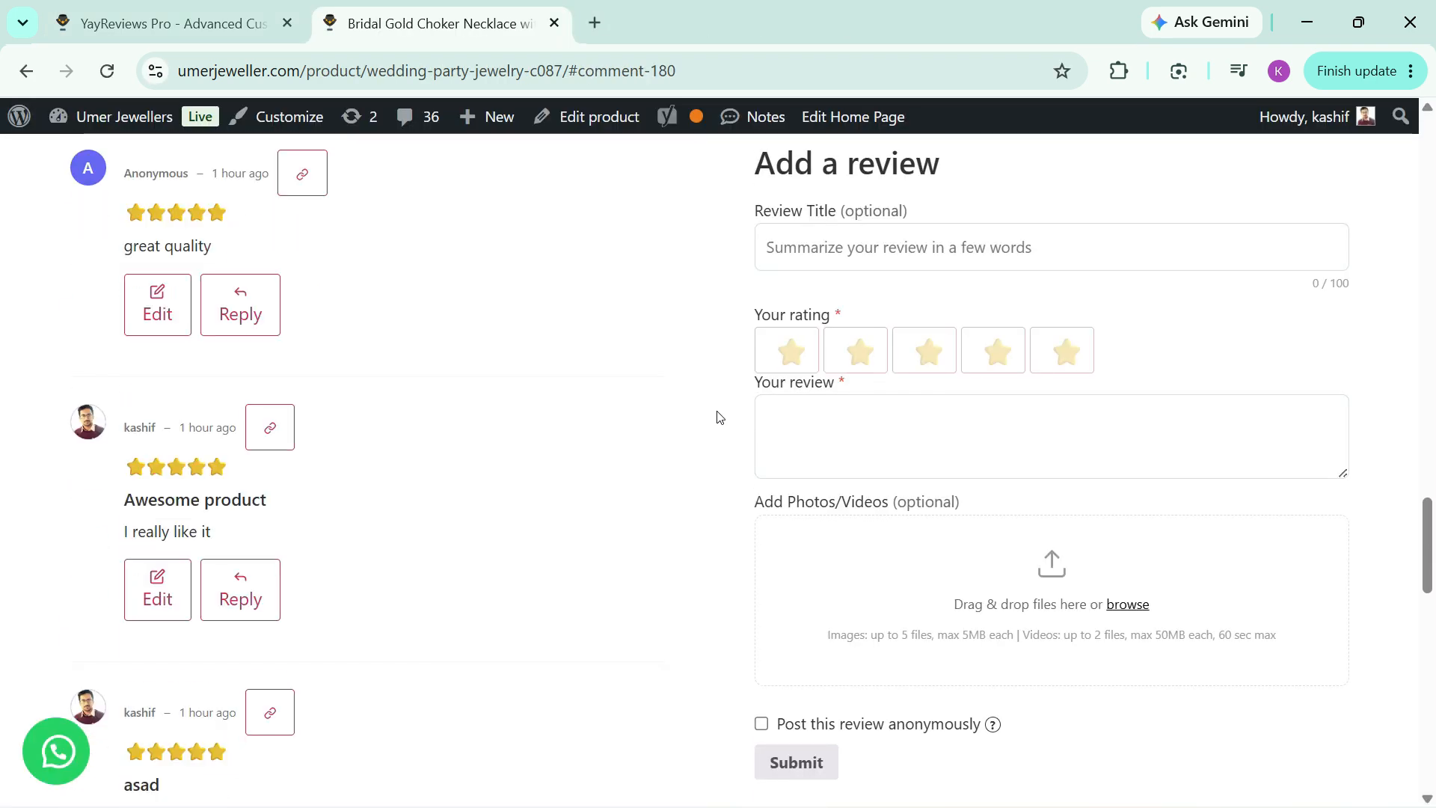
scroll(716, 417, "up", 6)
scroll(716, 416, "up", 9)
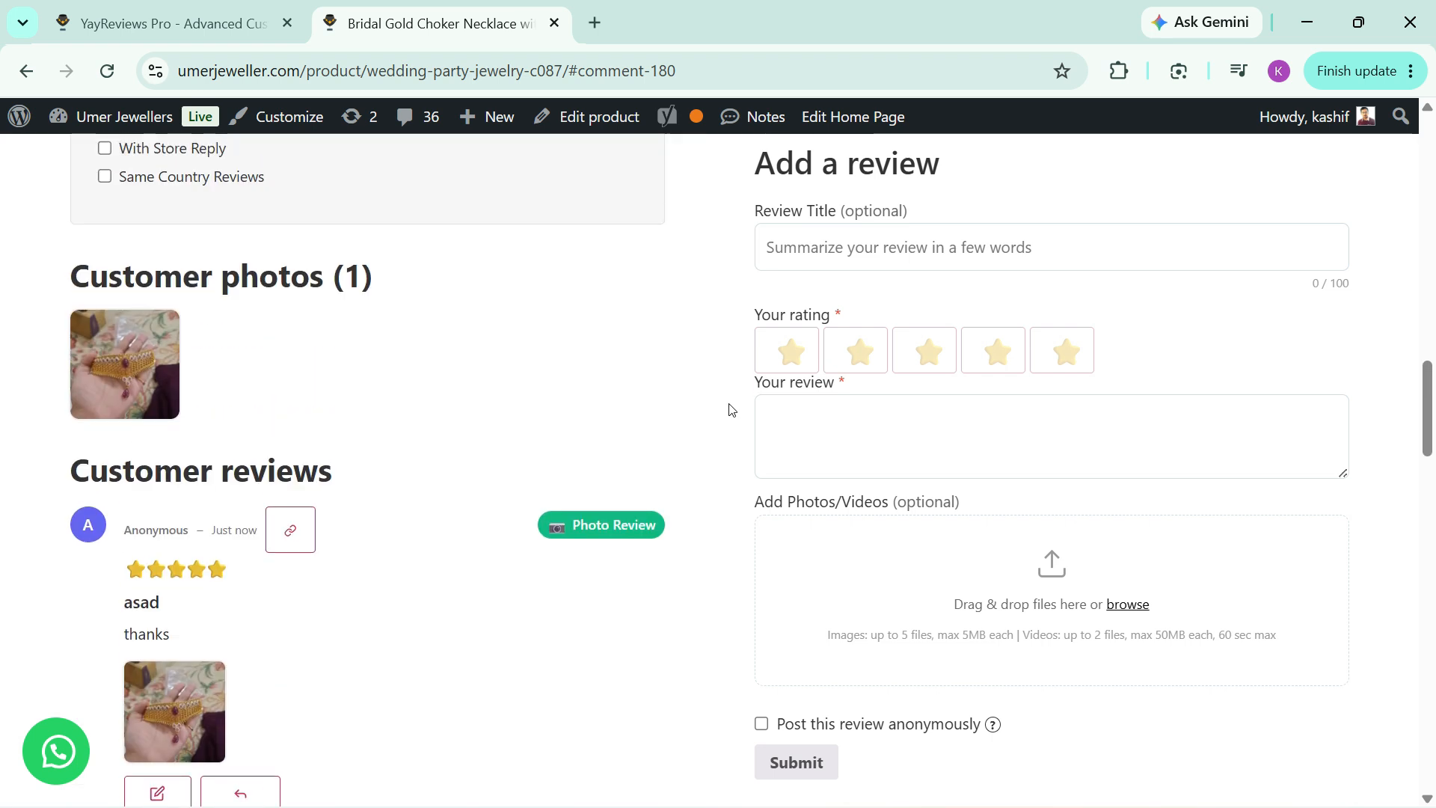
scroll(759, 300, "up", 2)
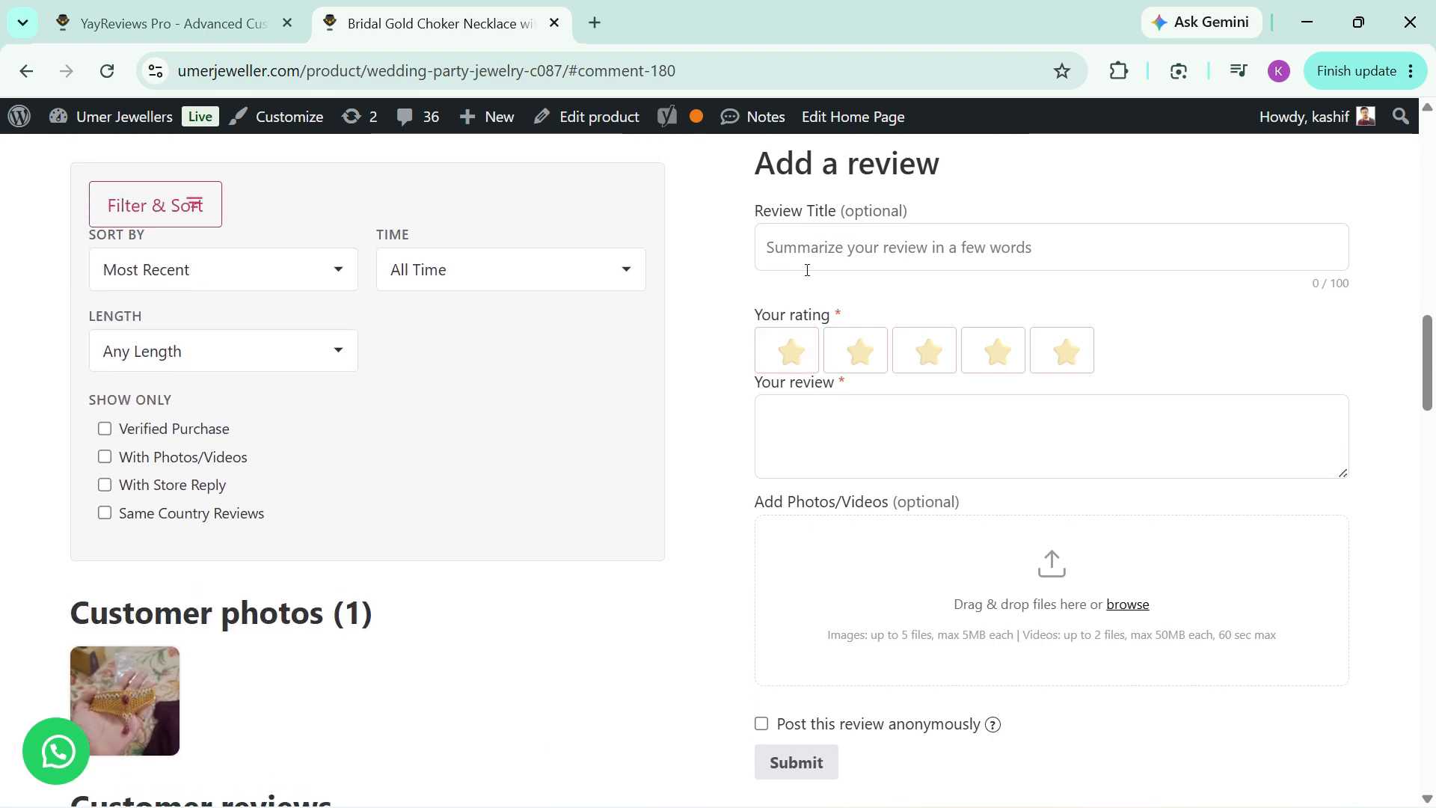
Step: Return to YayReviews and examine the General settings for approval, verified owners and single reviews
left_click(209, 24)
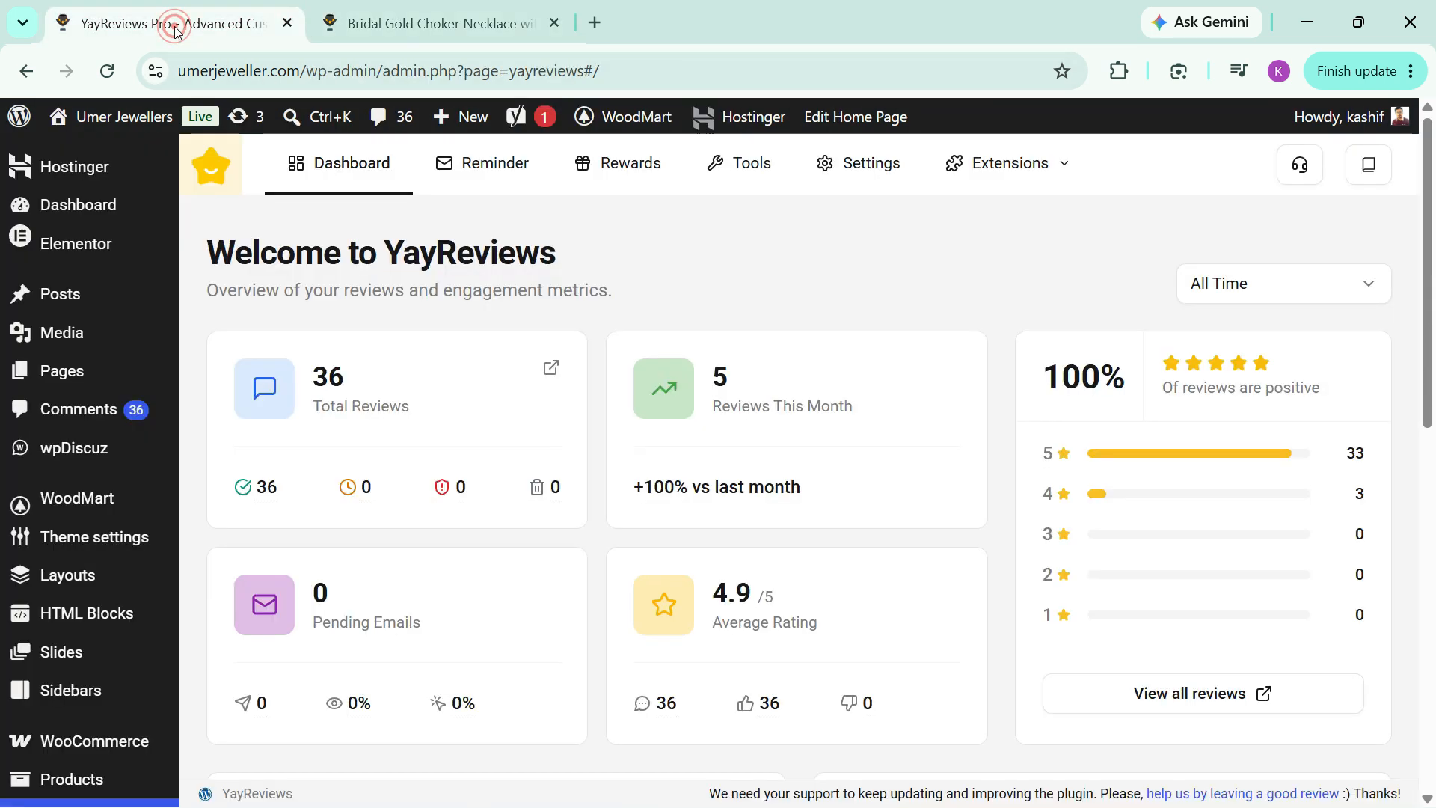
left_click(824, 187)
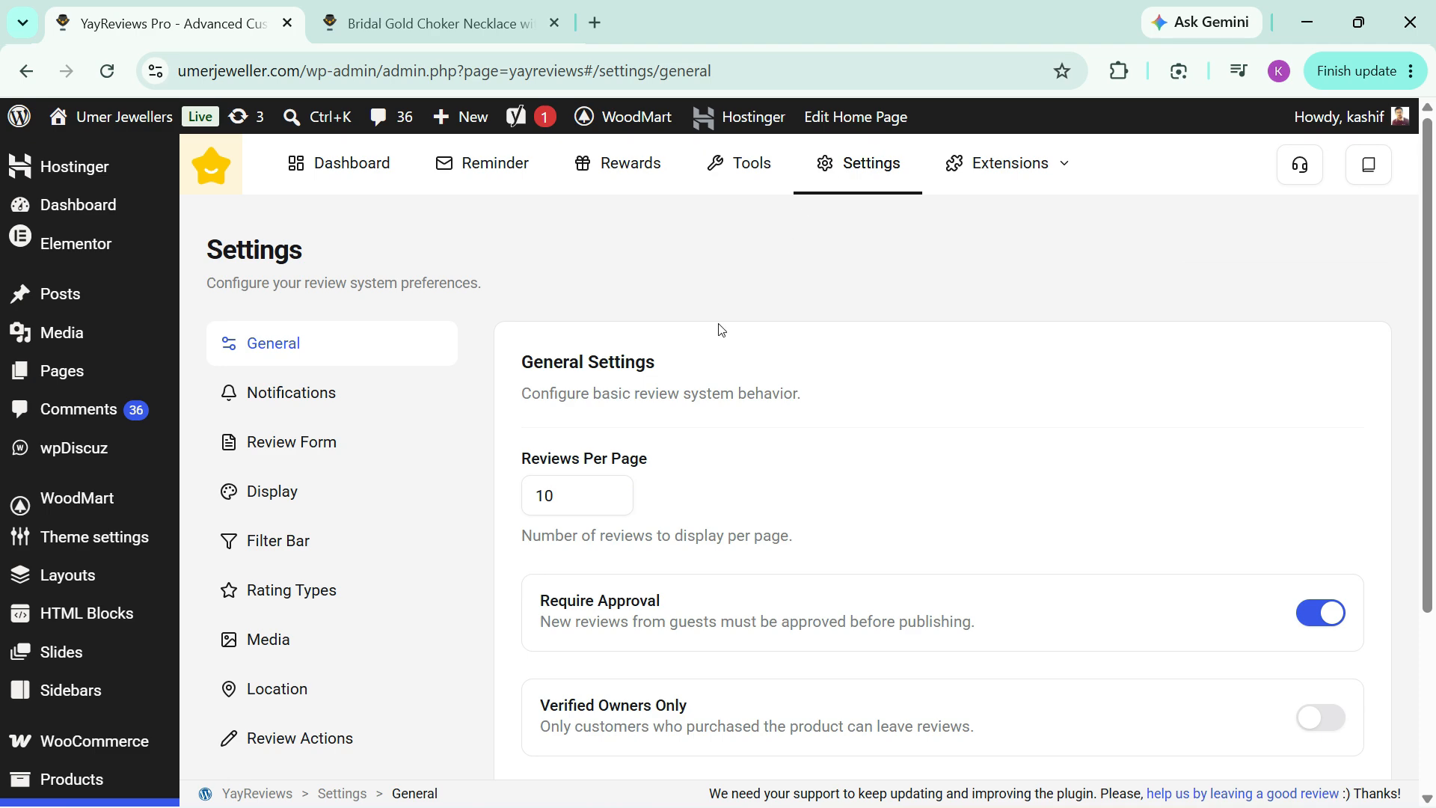
scroll(718, 330, "down", 3)
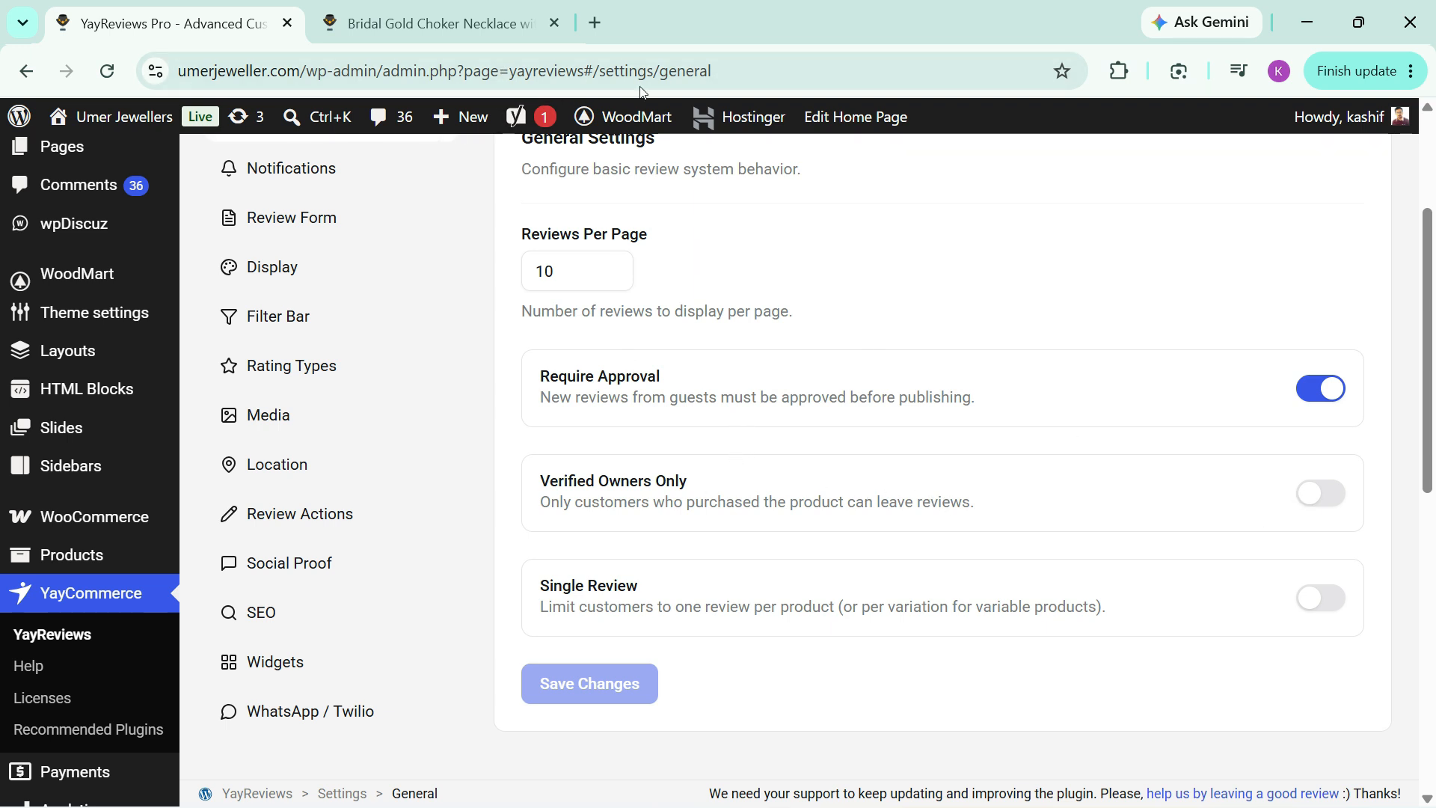
Step: On the necklace's product page, fill in a five-star review titled "Awesome product" with the text "great quality we love it"
left_click(458, 15)
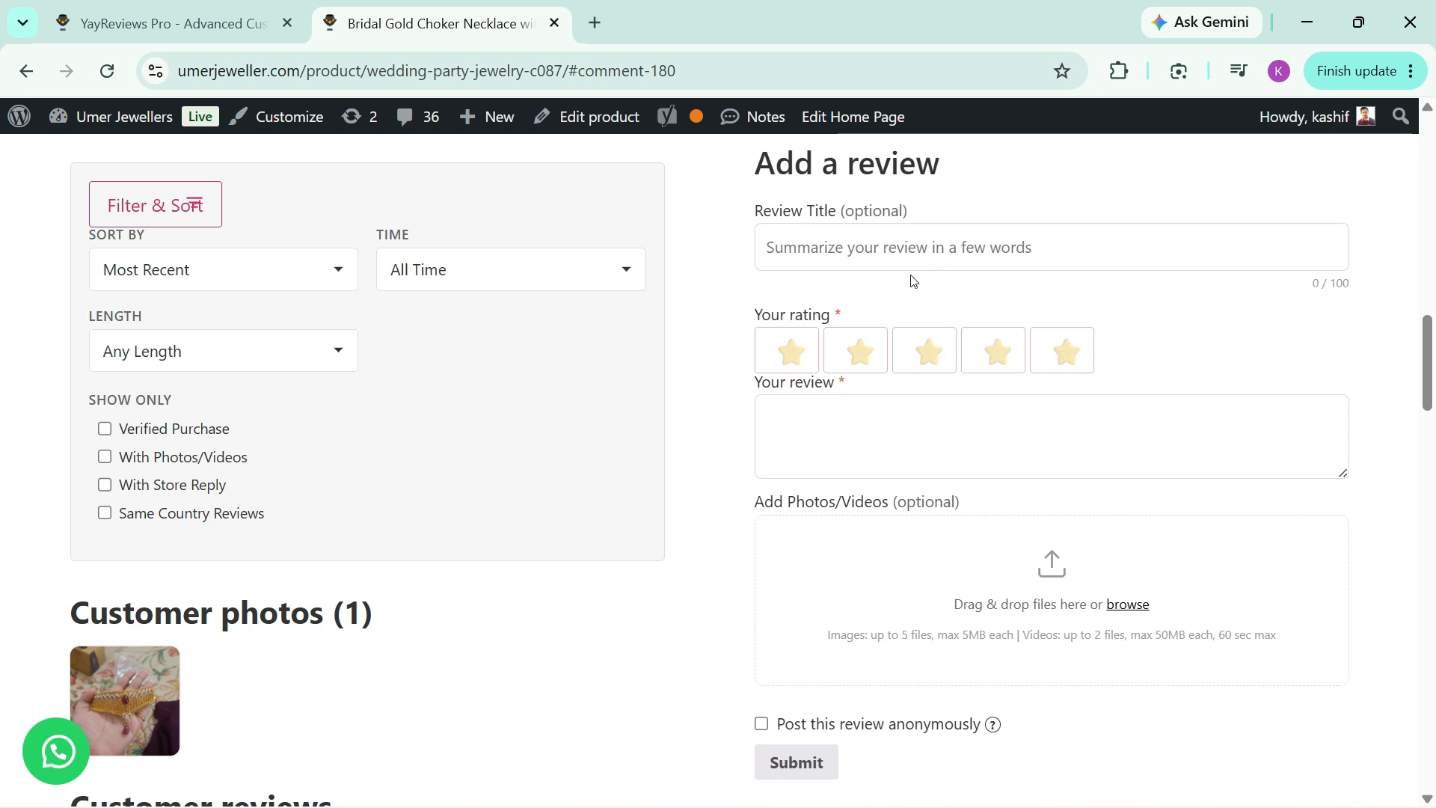
left_click(878, 251)
key("Down")
key("Down")
key("Return")
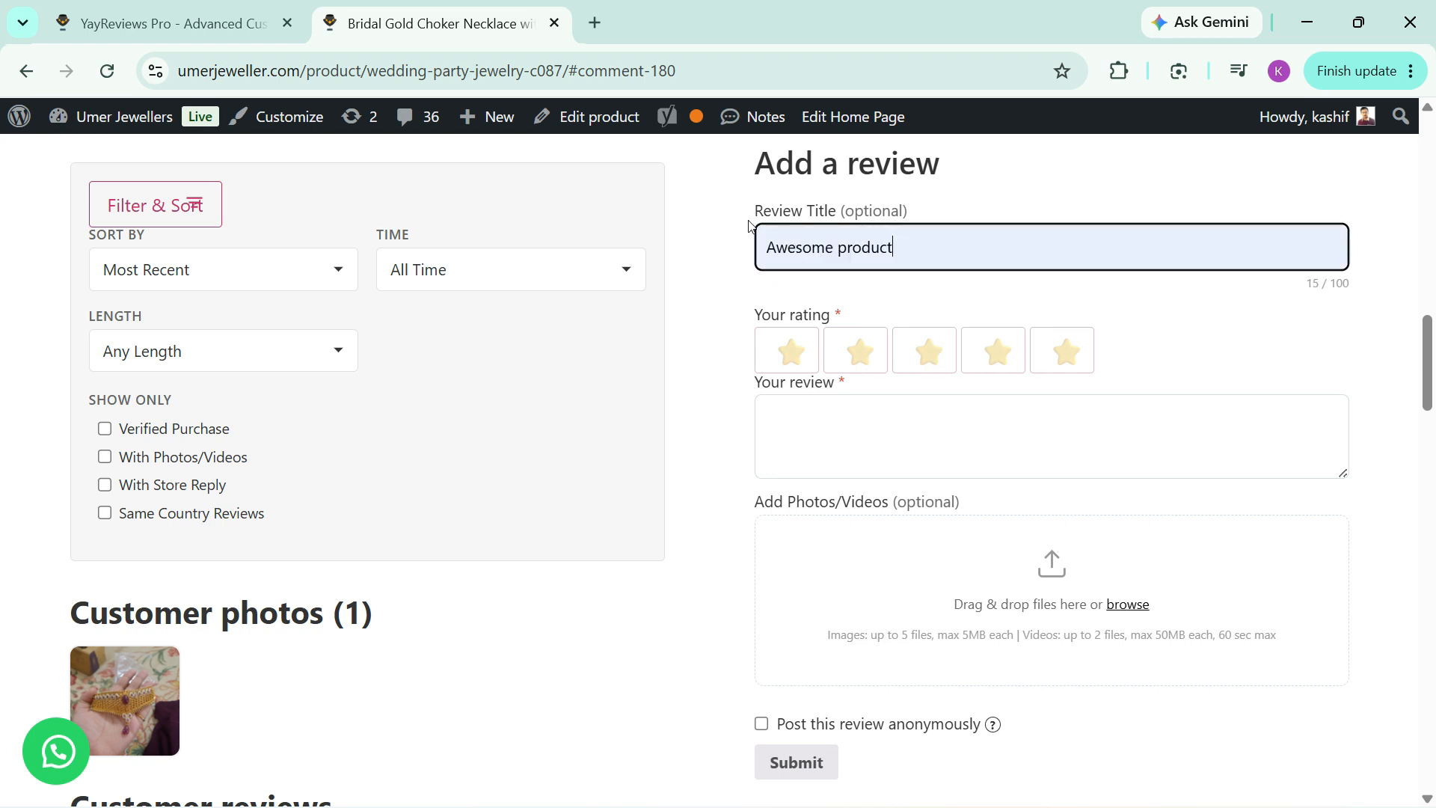
left_click(1063, 361)
left_click(901, 430)
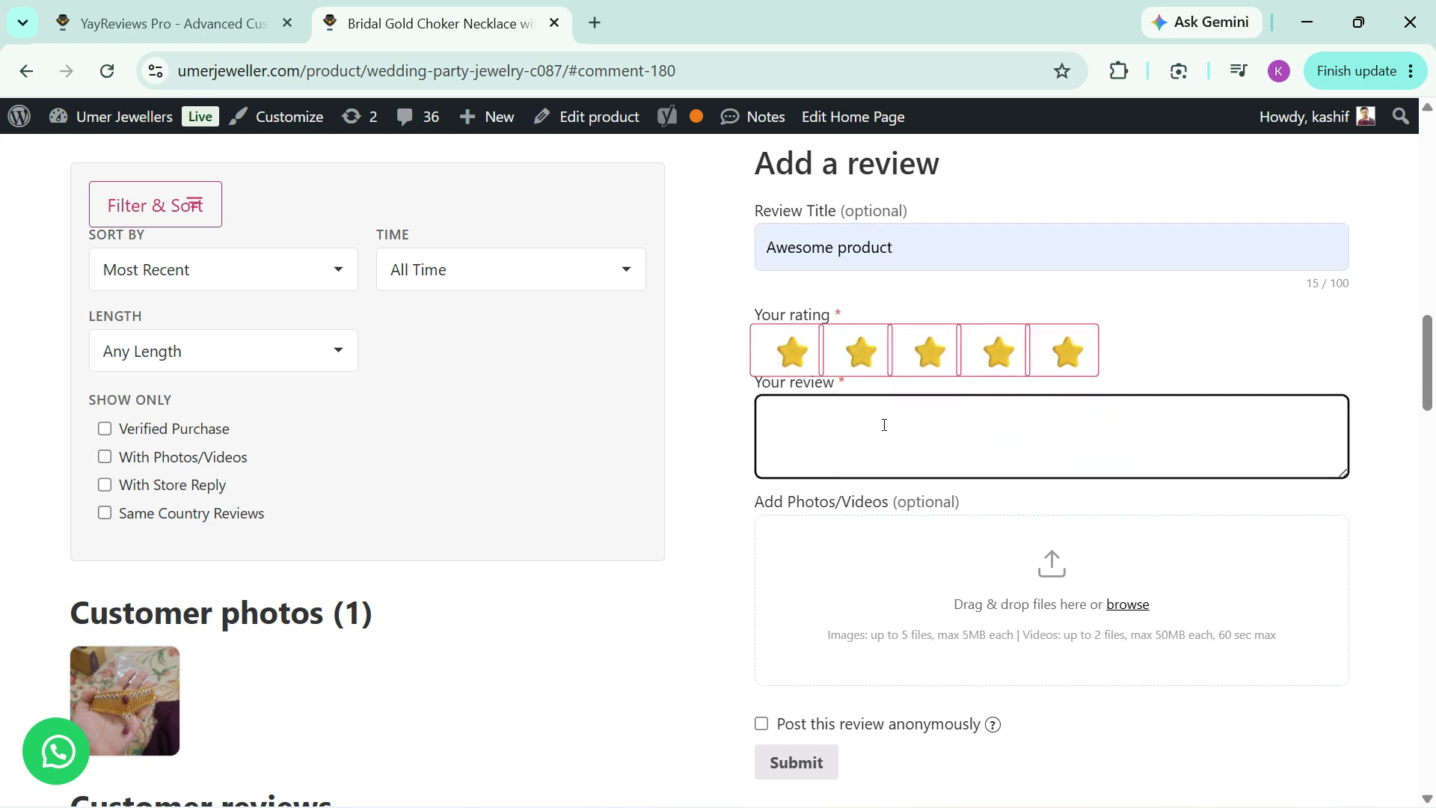
type("great quality we love it")
Step: Attach a product photo to the review, mark it to be posted anonymously, and submit it
scroll(972, 508, "down", 2)
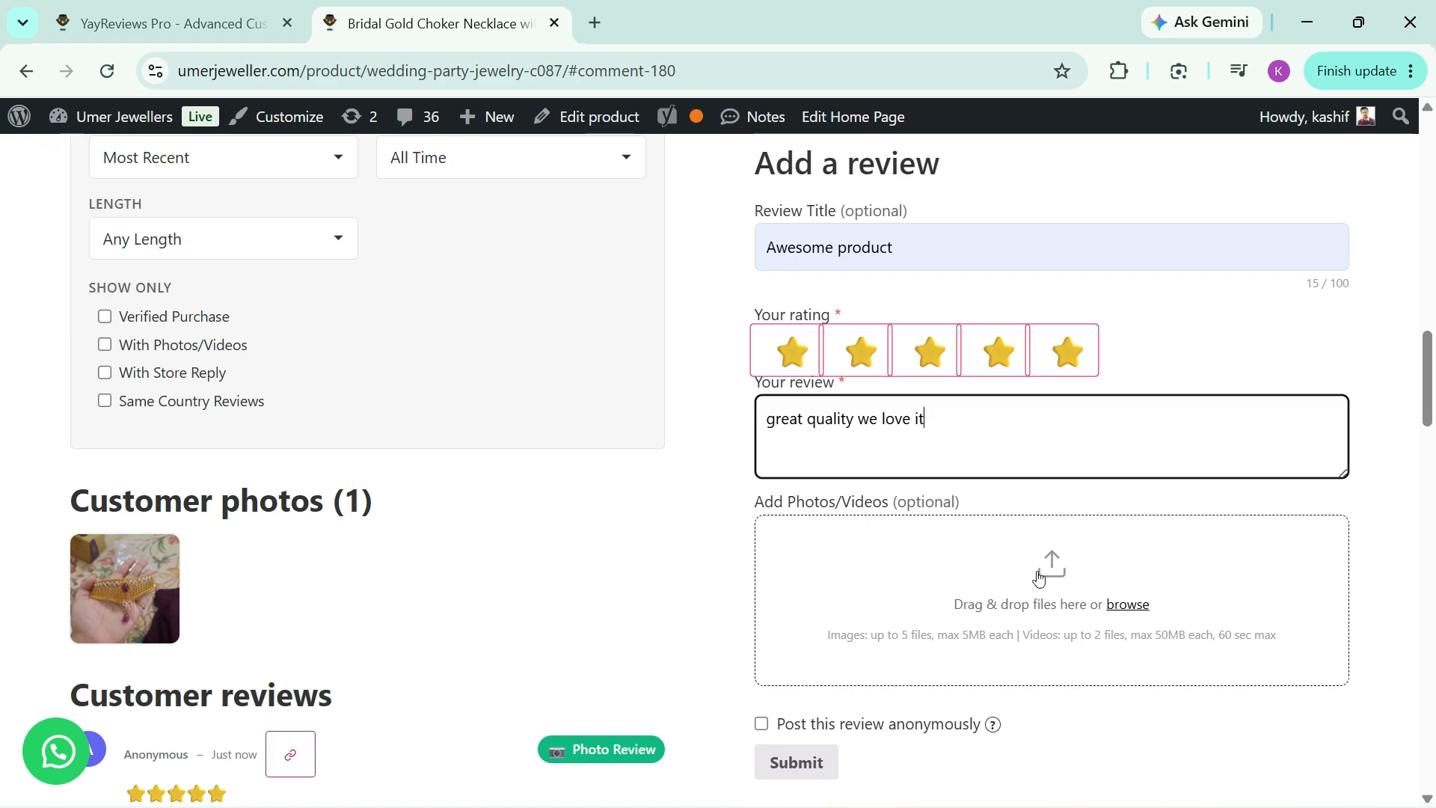
scroll(1054, 587, "down", 10)
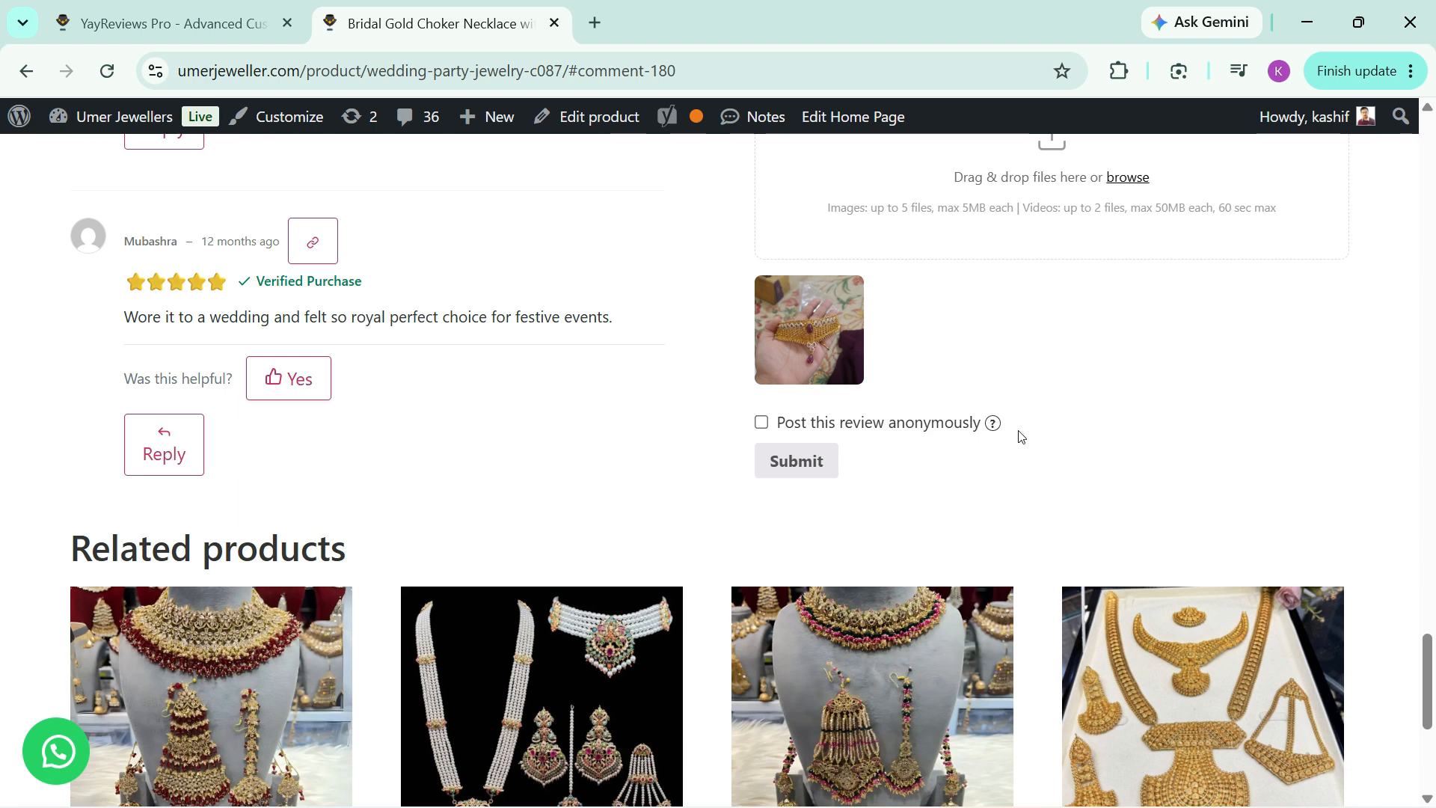
left_click(761, 422)
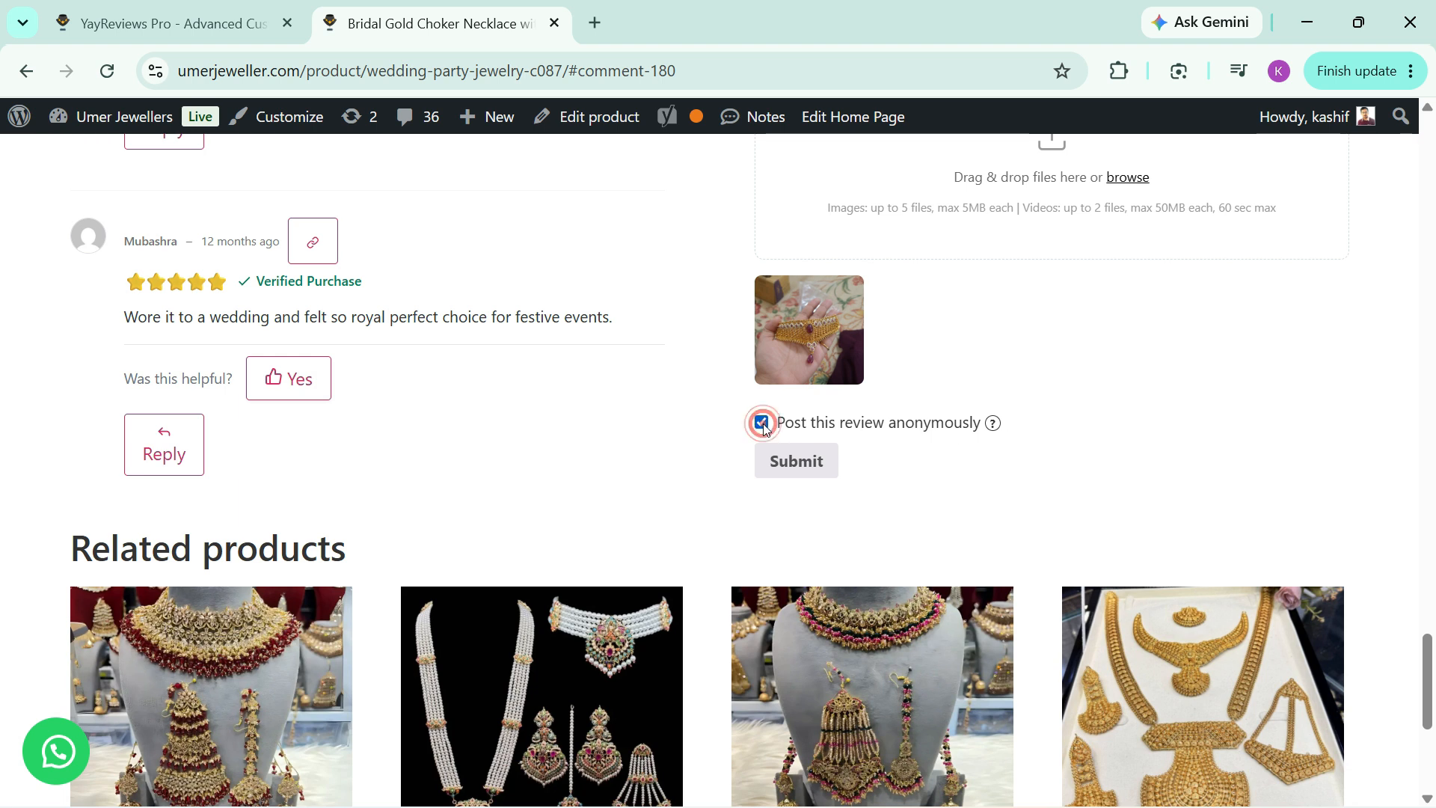
left_click(791, 461)
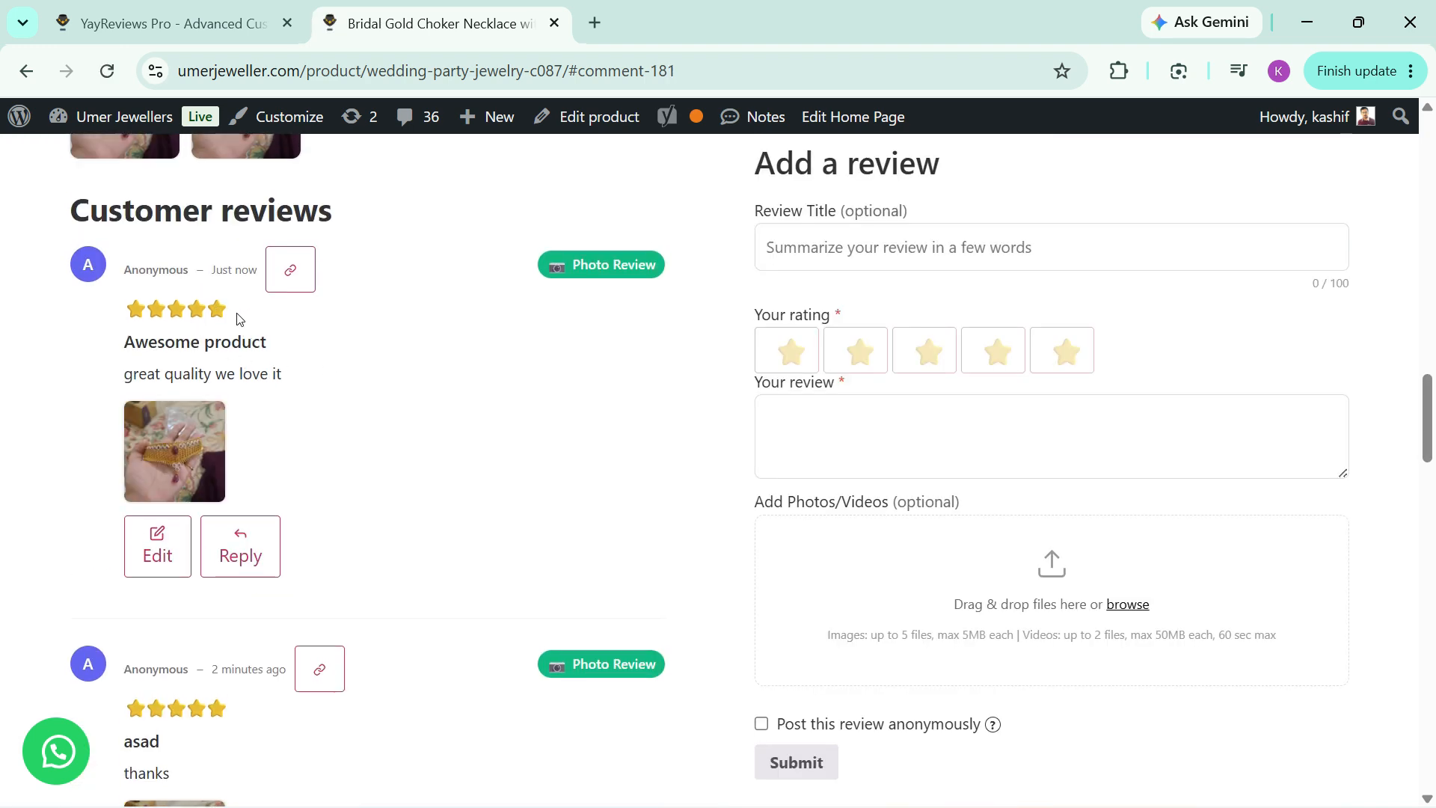
Step: Look through the customer reviews on the necklace page, including the verified purchase review
scroll(239, 326, "down", 10)
scroll(239, 325, "down", 15)
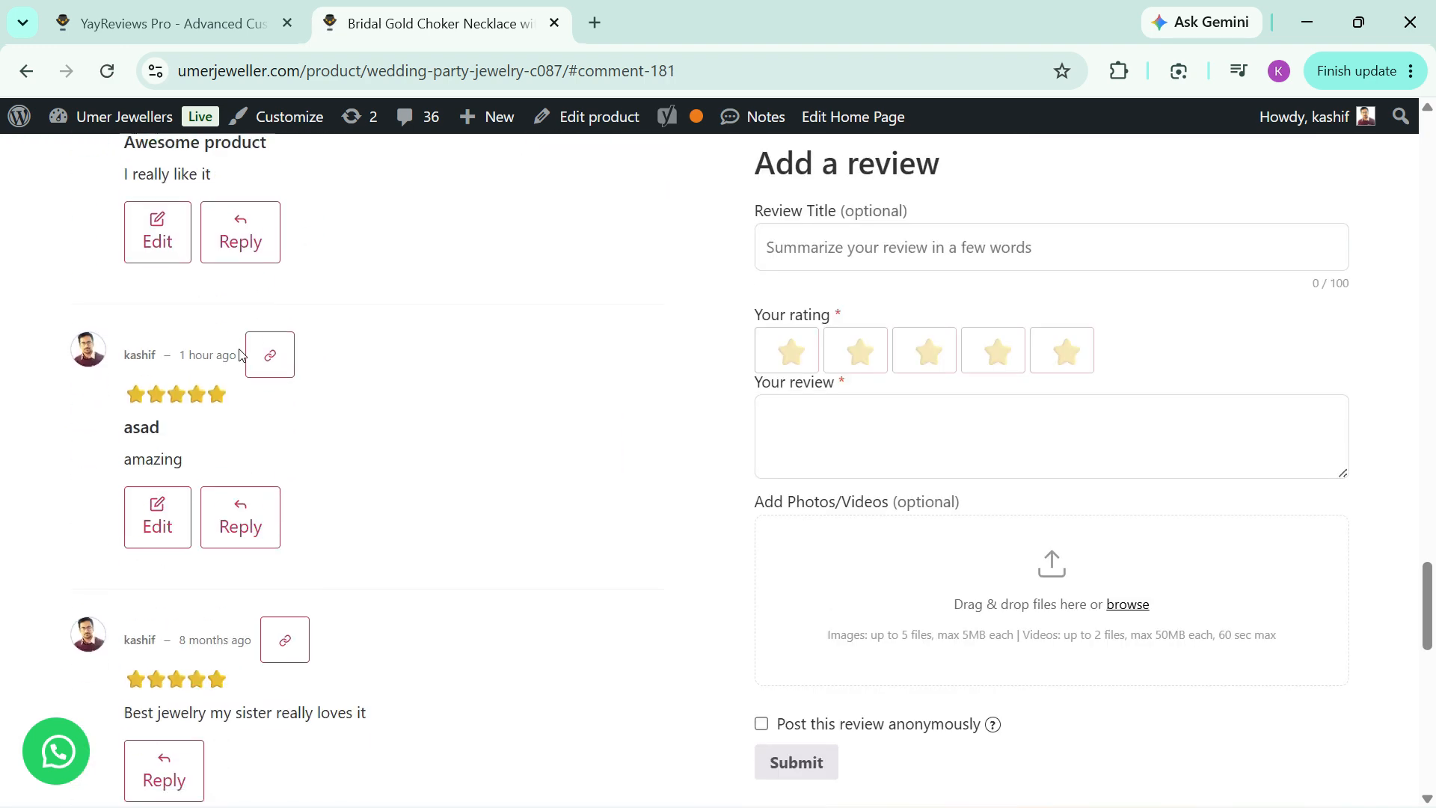
scroll(305, 281, "up", 2)
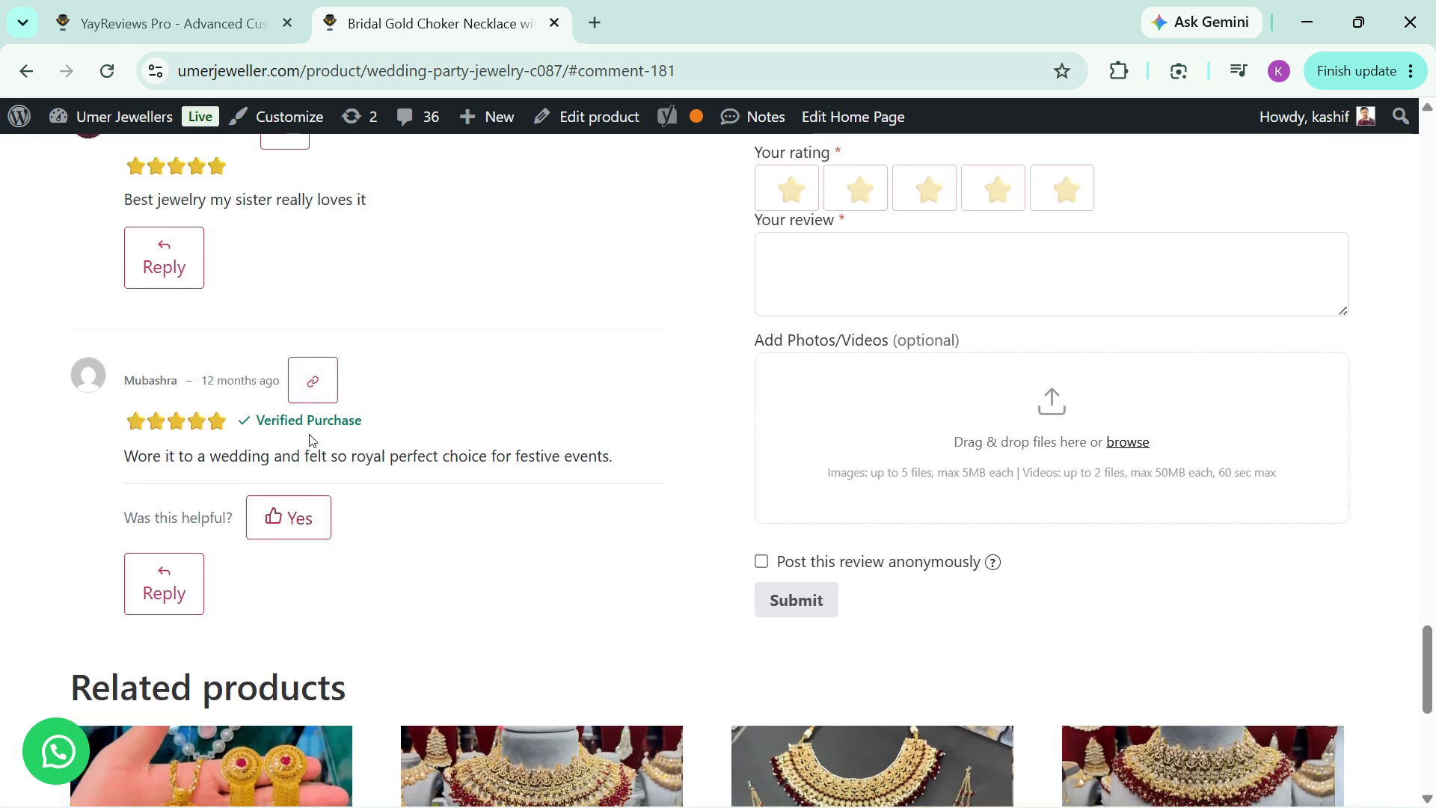
scroll(261, 423, "up", 10)
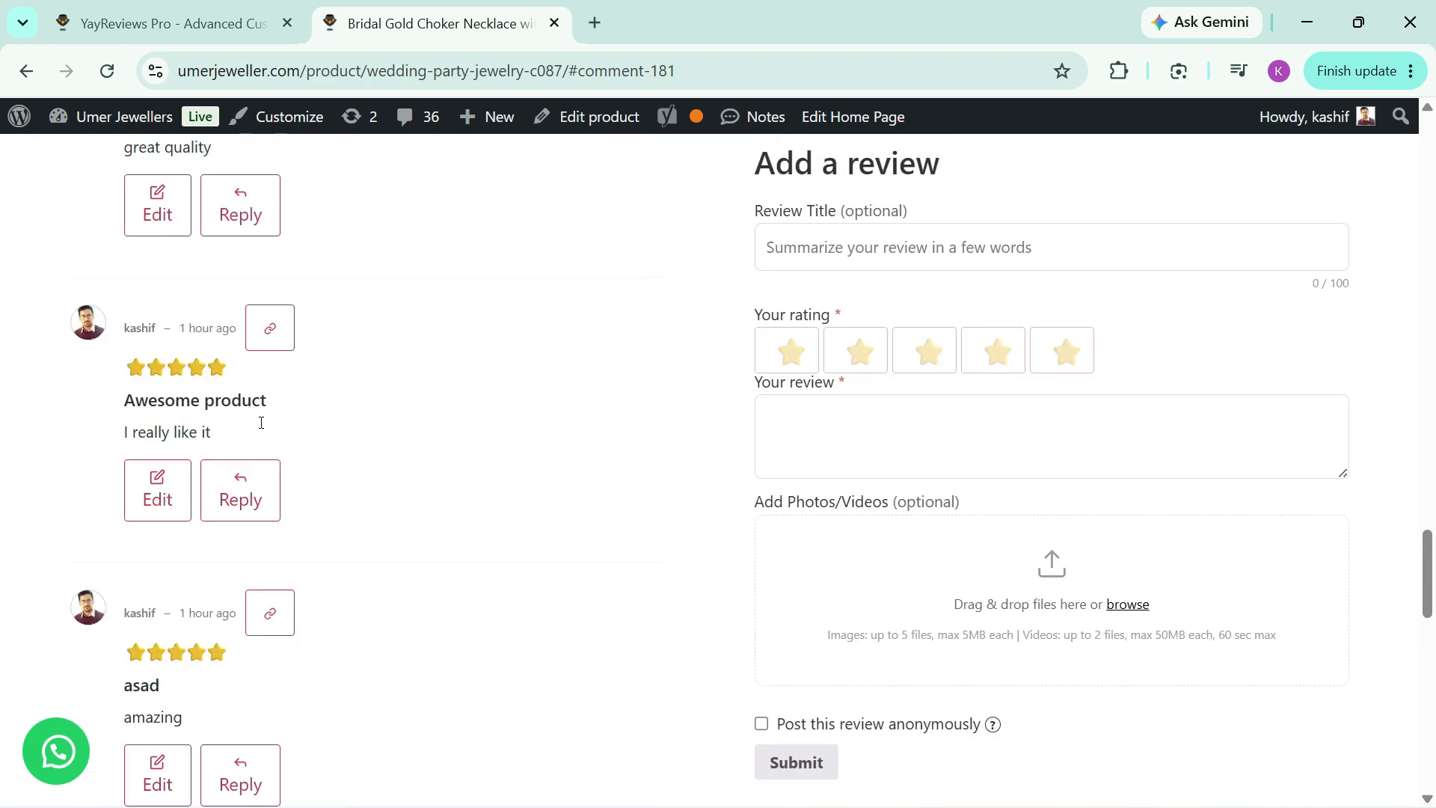
Step: Go back to the YayReviews settings, check the General options, and open the Display settings
left_click(172, 23)
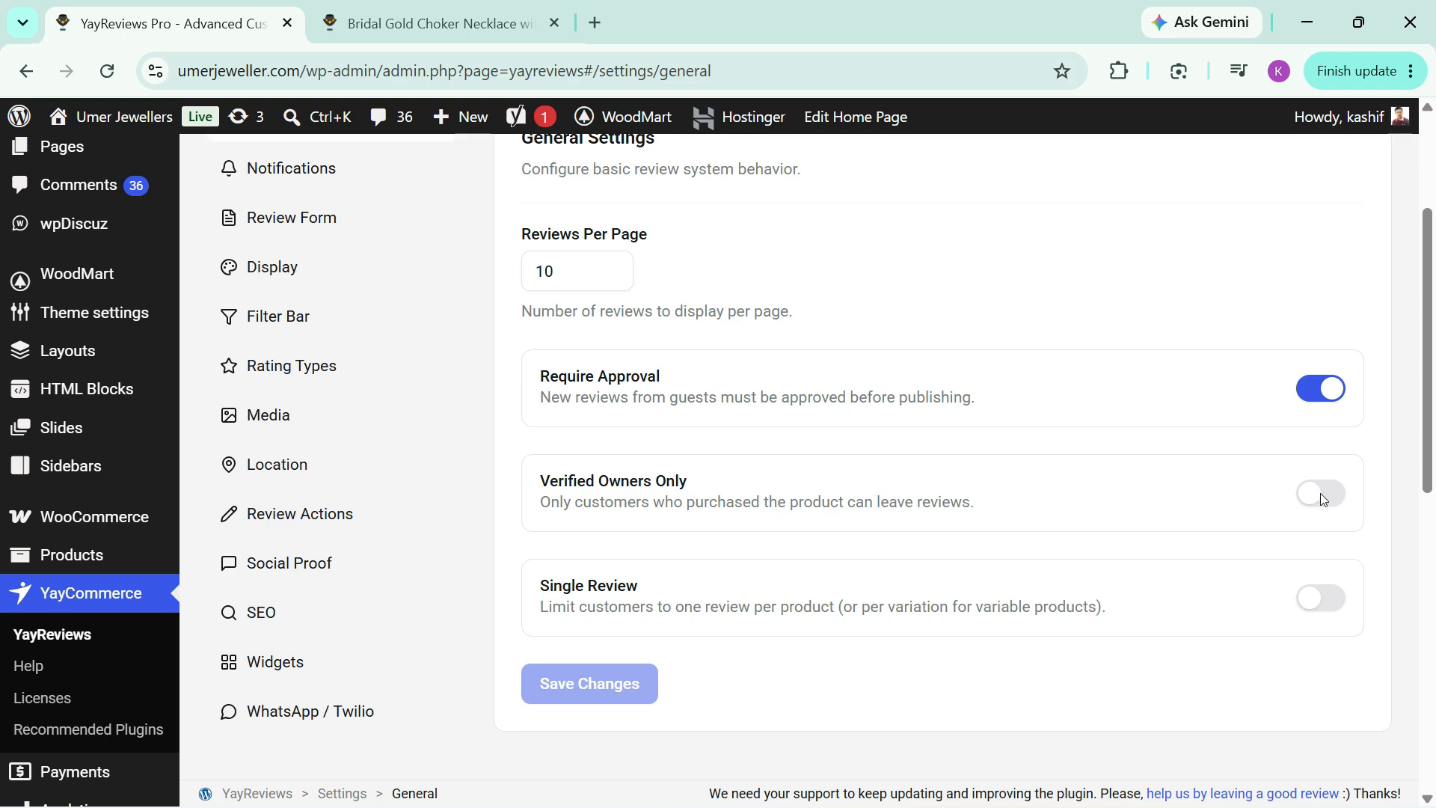
scroll(779, 468, "up", 2)
scroll(779, 468, "down", 3)
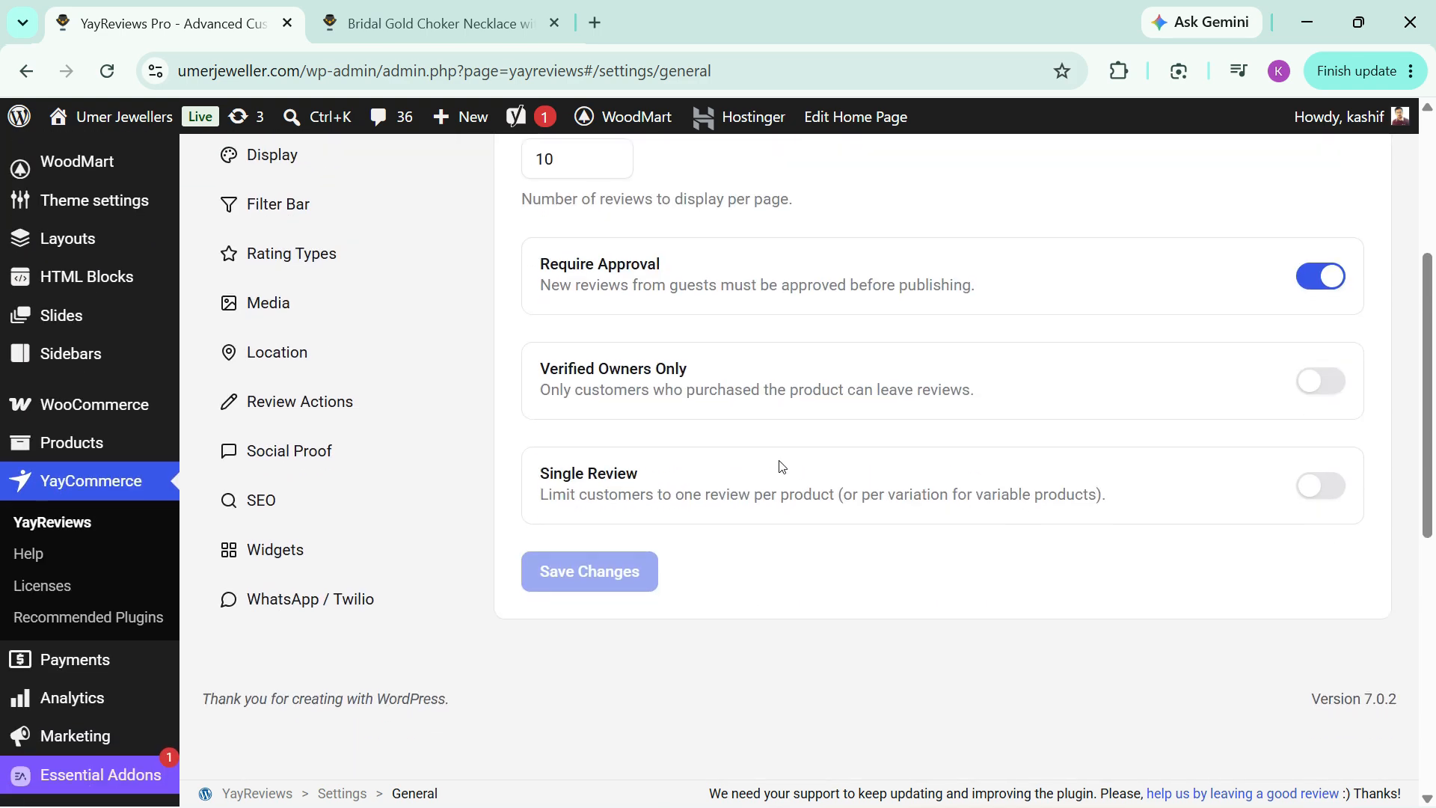
scroll(782, 466, "up", 3)
left_click(293, 383)
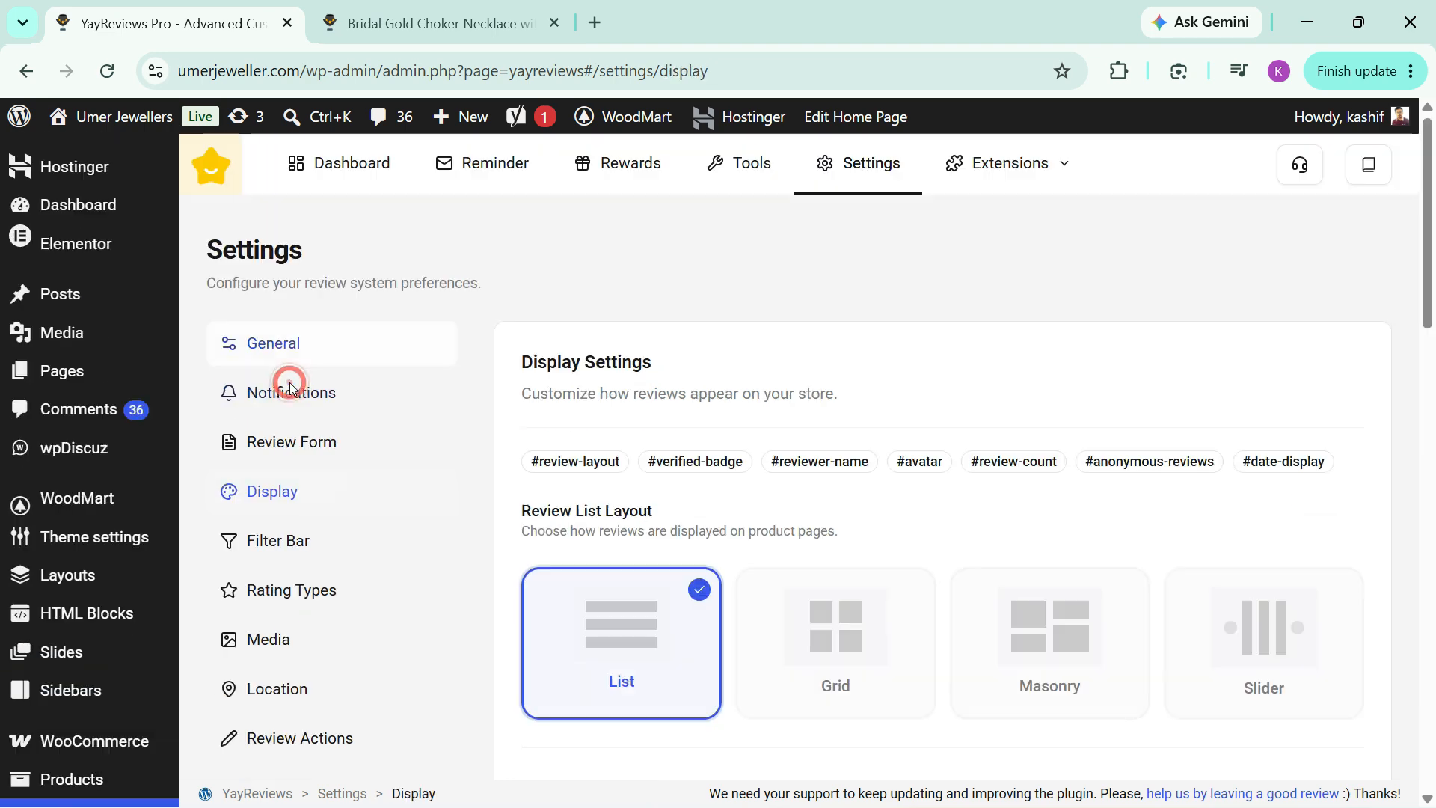
Step: Check the verified badge option in the Display settings and open the review rewards rules
scroll(825, 446, "down", 6)
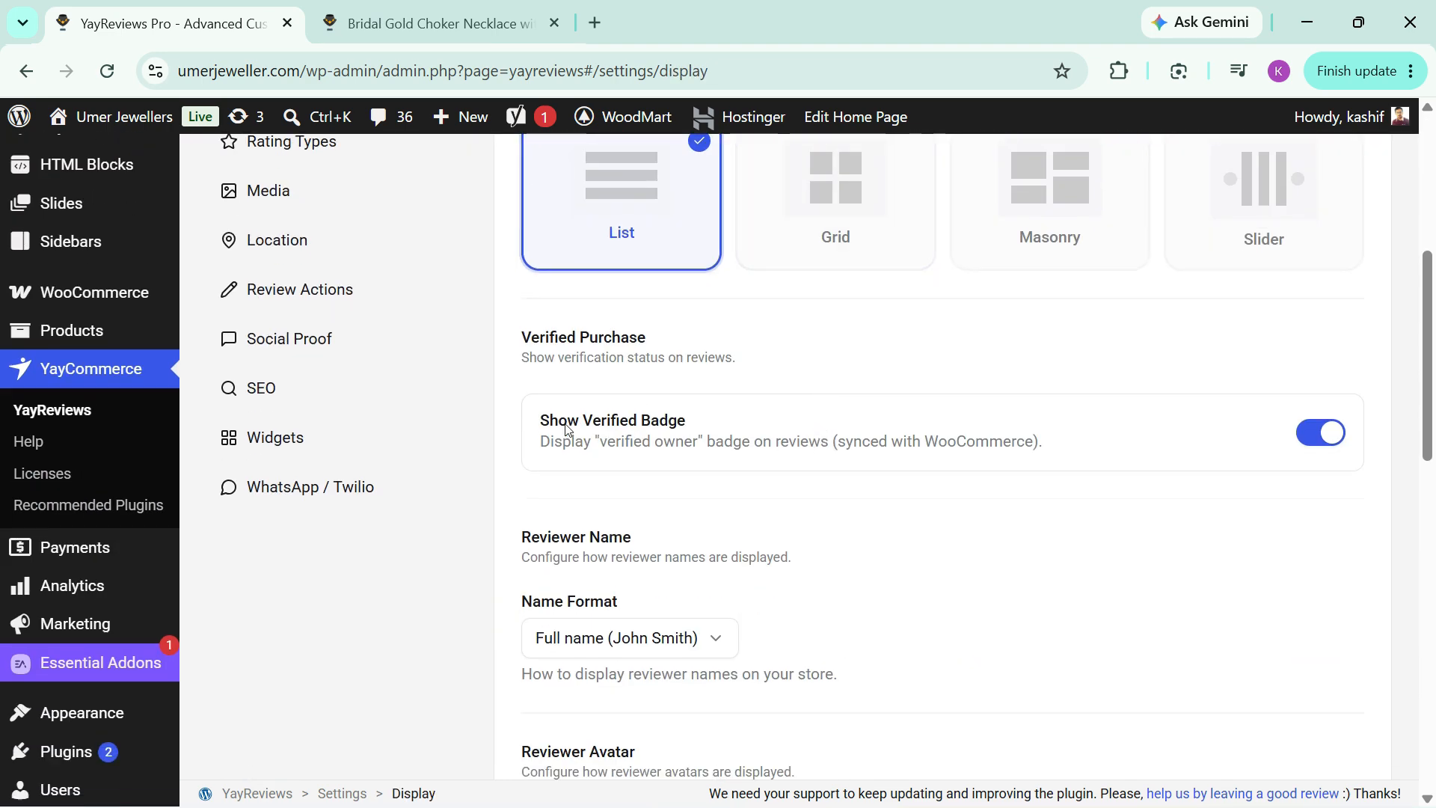
left_click(543, 419)
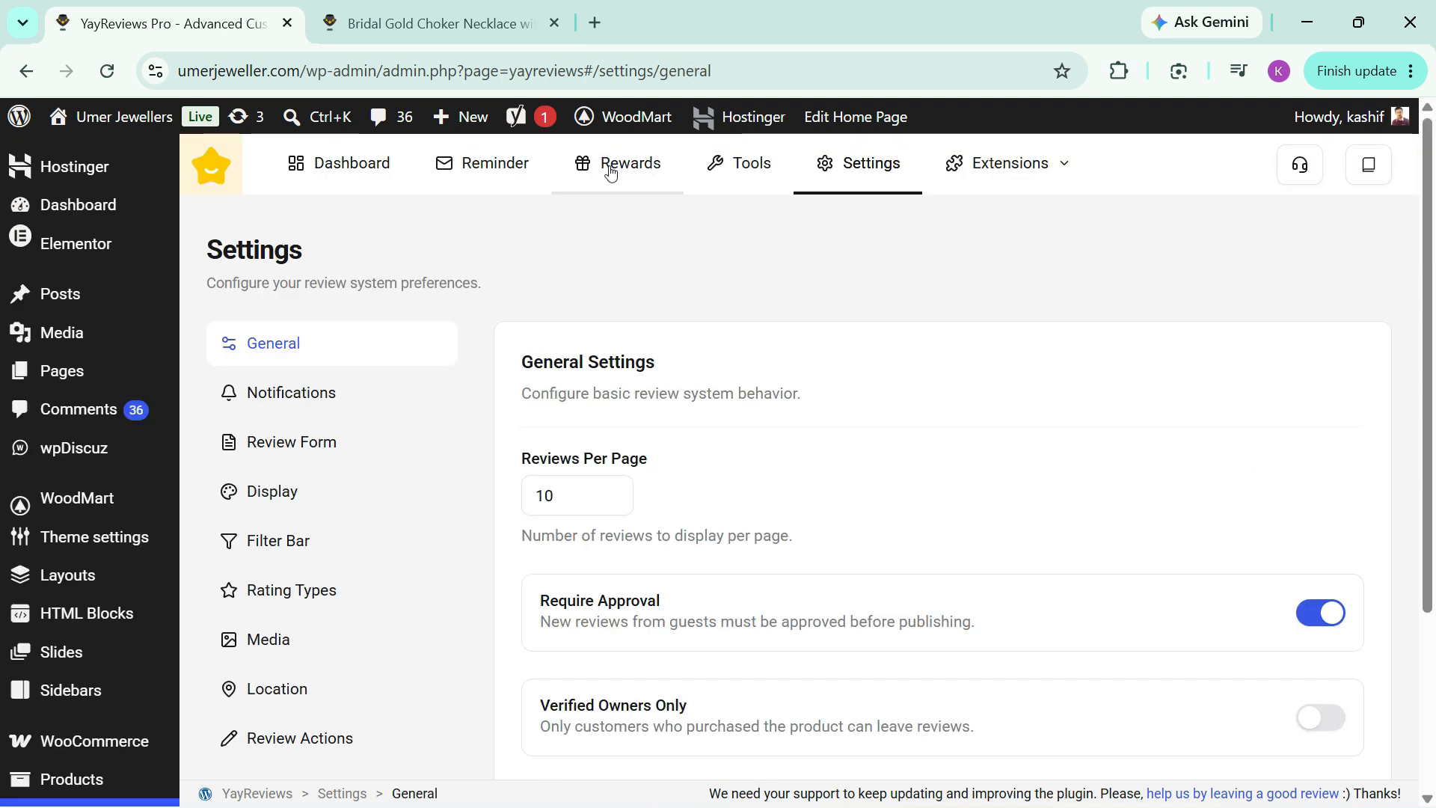
left_click(611, 167)
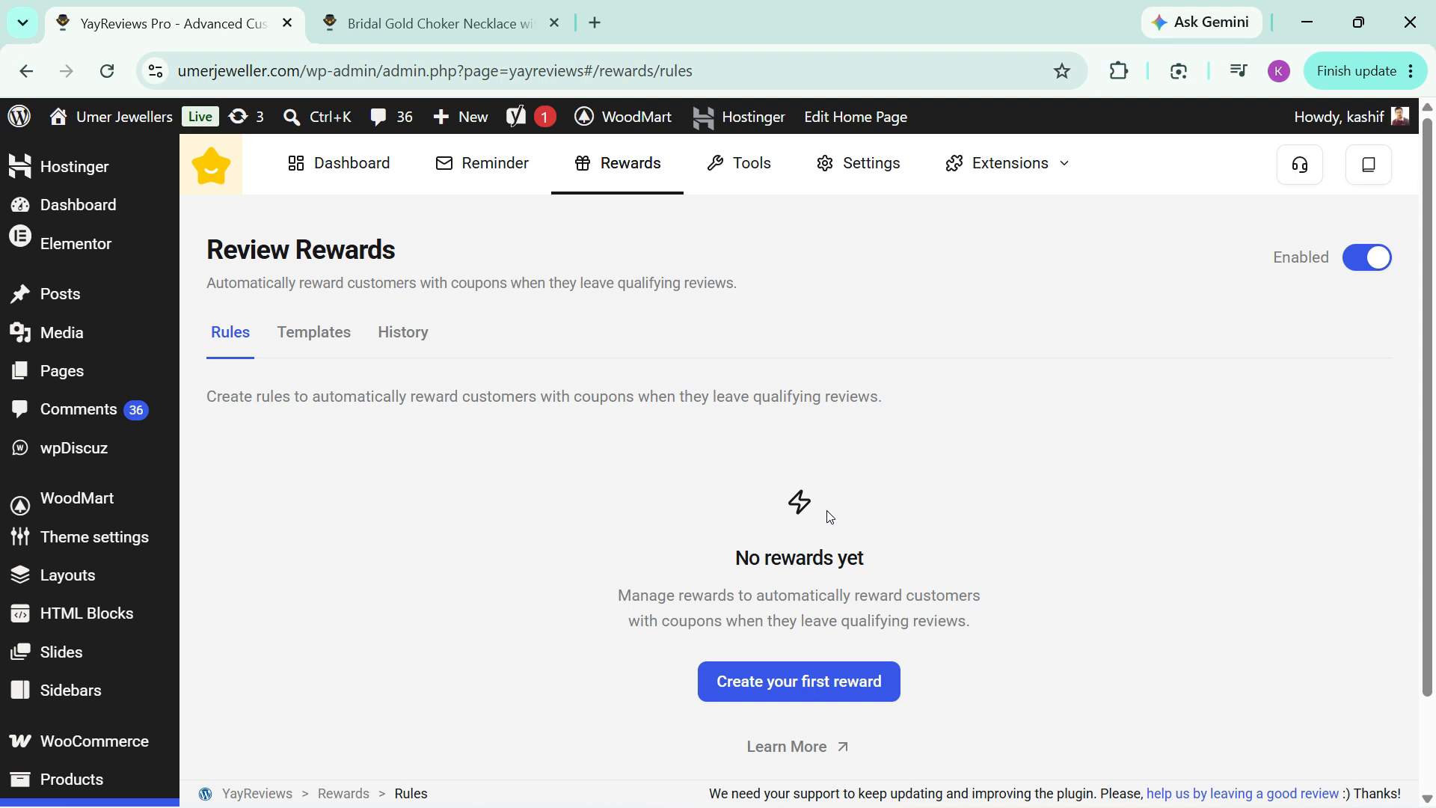
Step: Start the first reward, additionally requiring a photo or video and a minimum star rating of 5
scroll(822, 524, "down", 2)
left_click(738, 580)
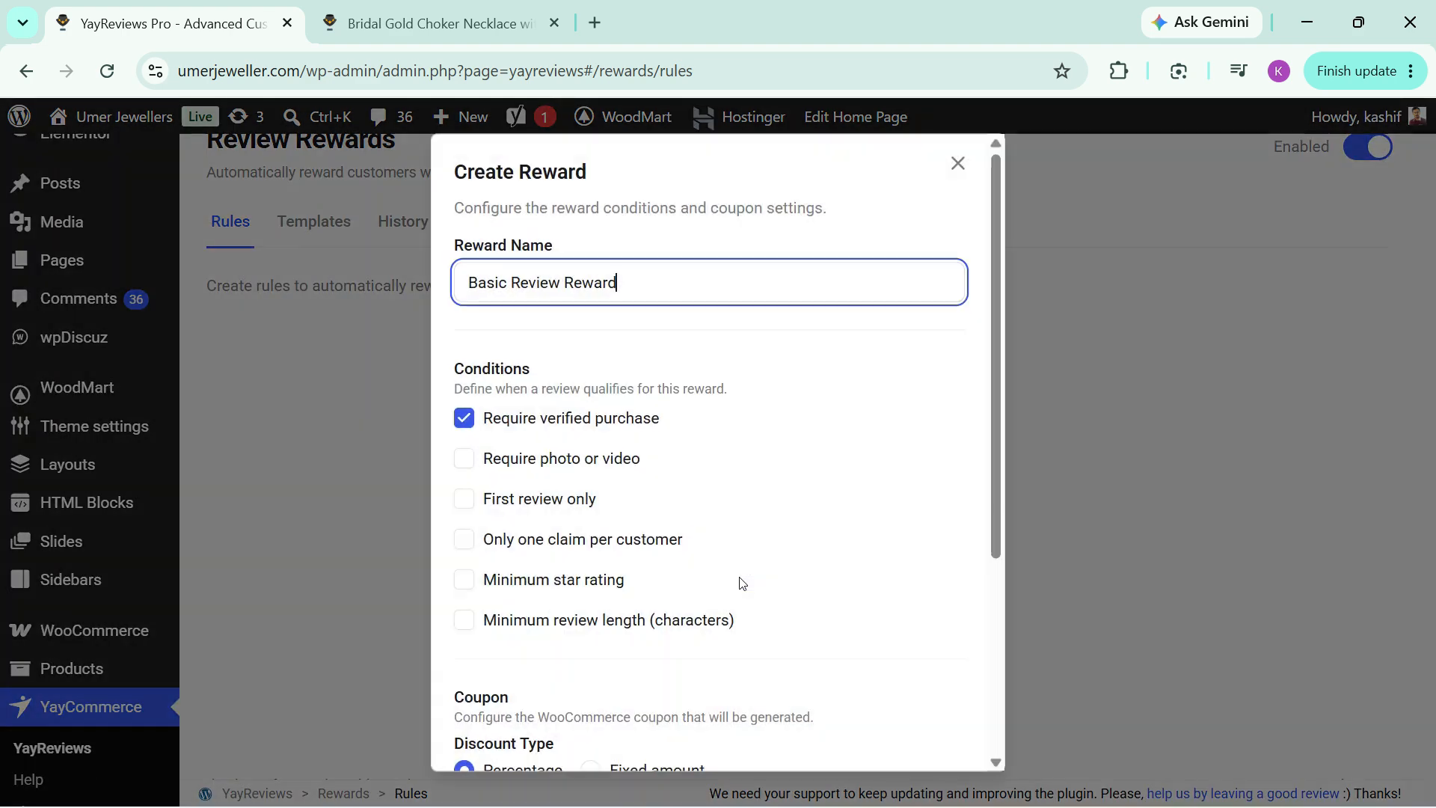
left_click(612, 429)
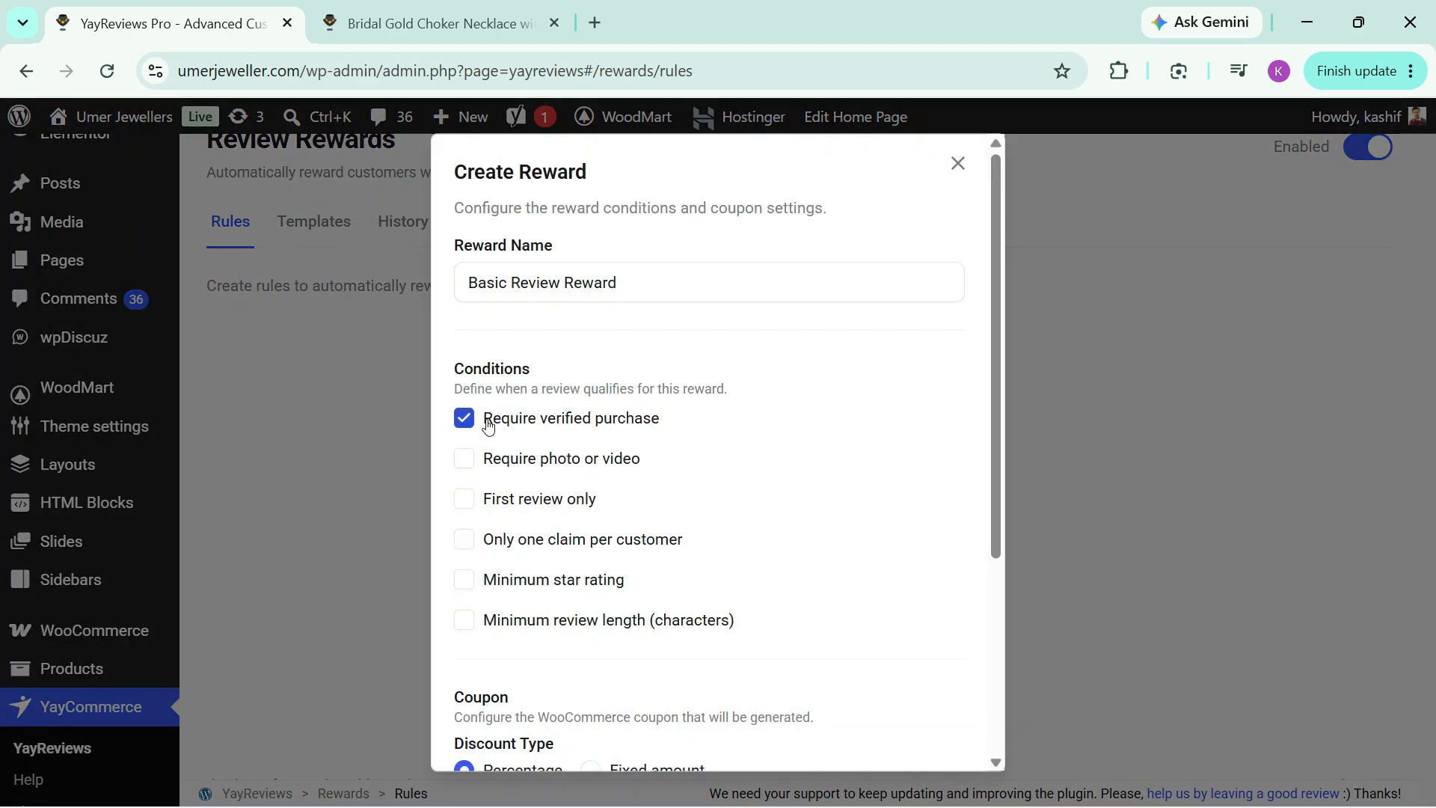
left_click(553, 459)
scroll(568, 449, "down", 3)
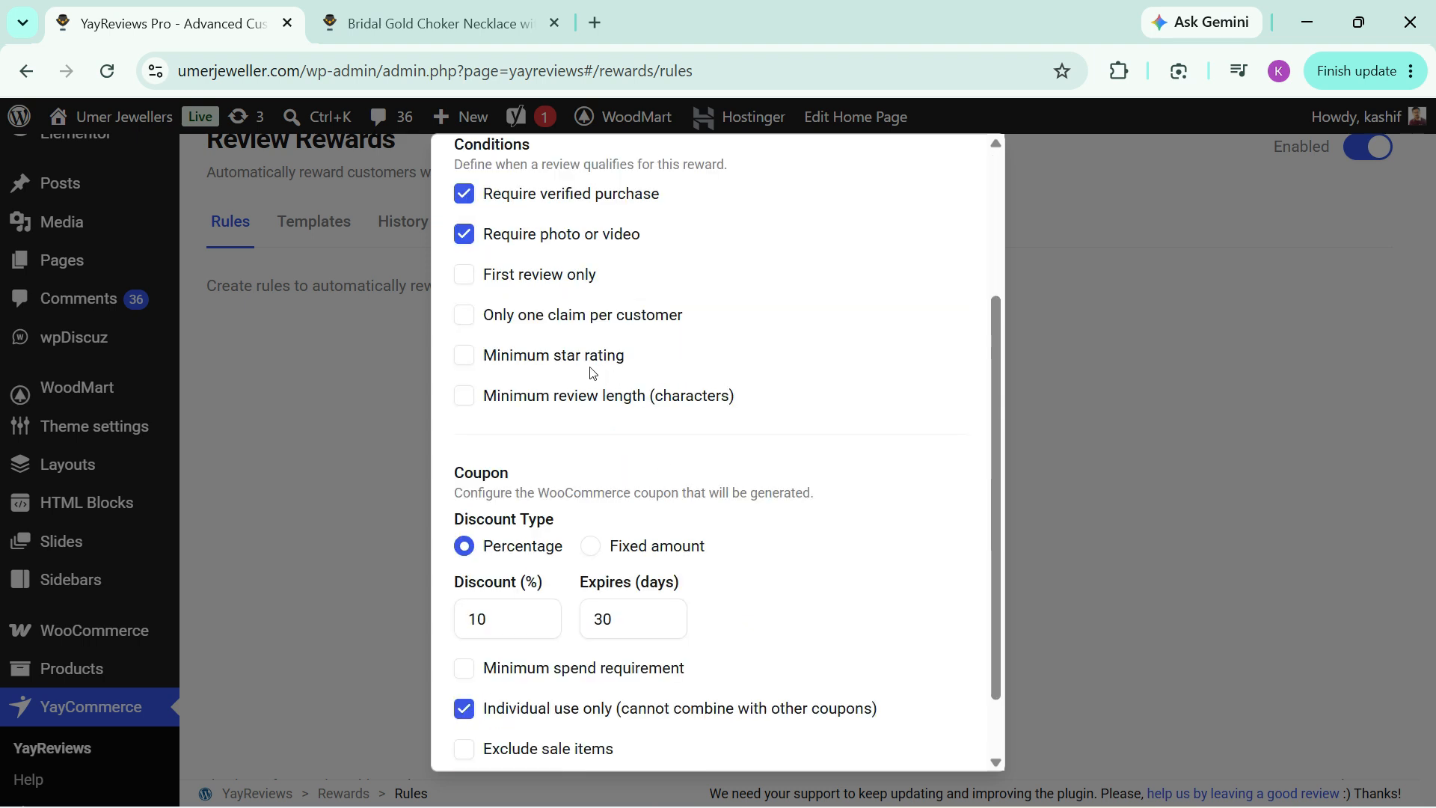
left_click(555, 357)
double_click(523, 391)
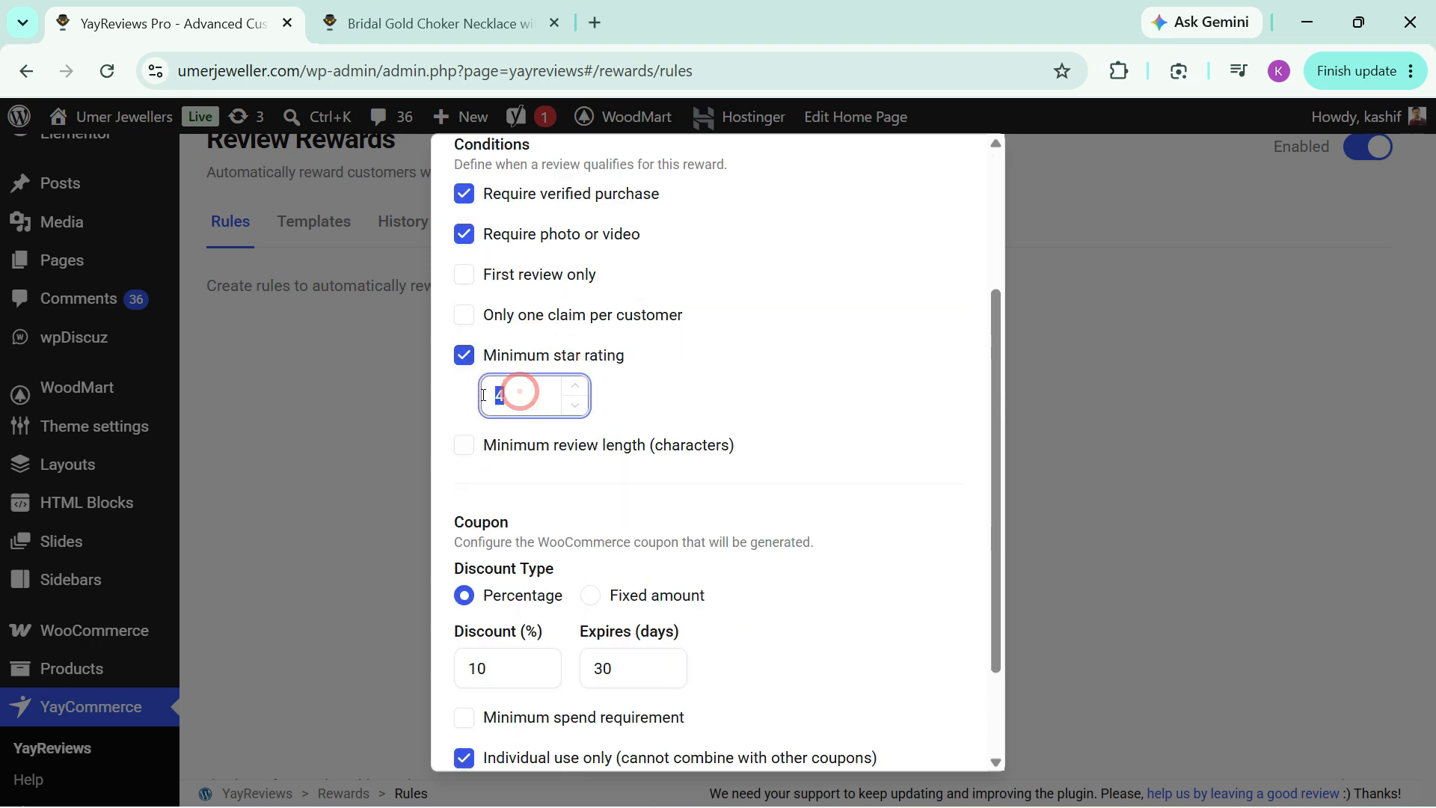
type("5")
Step: Keep the coupon at a 10% discount expiring in 30 days and create the reward
scroll(521, 517, "down", 2)
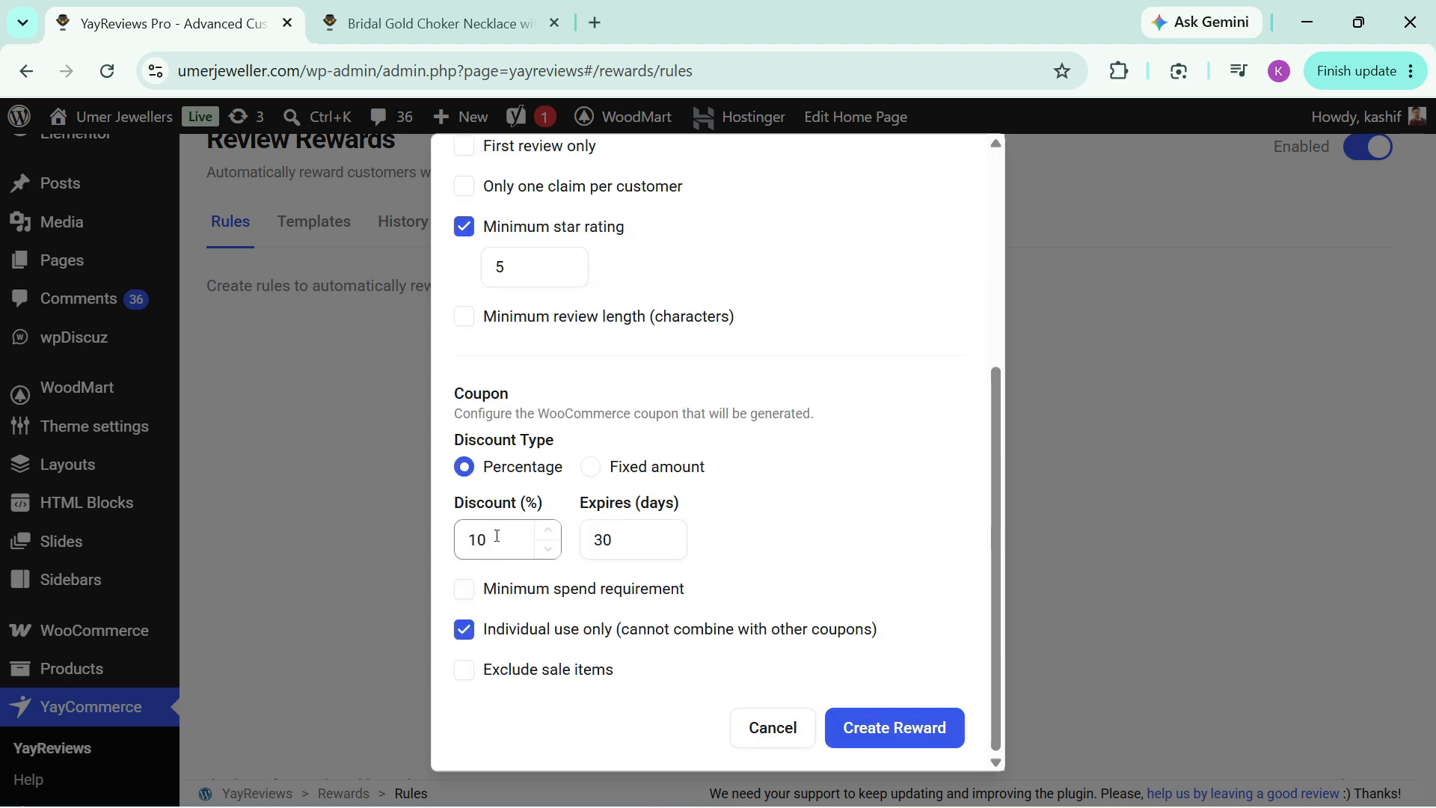
double_click(469, 539)
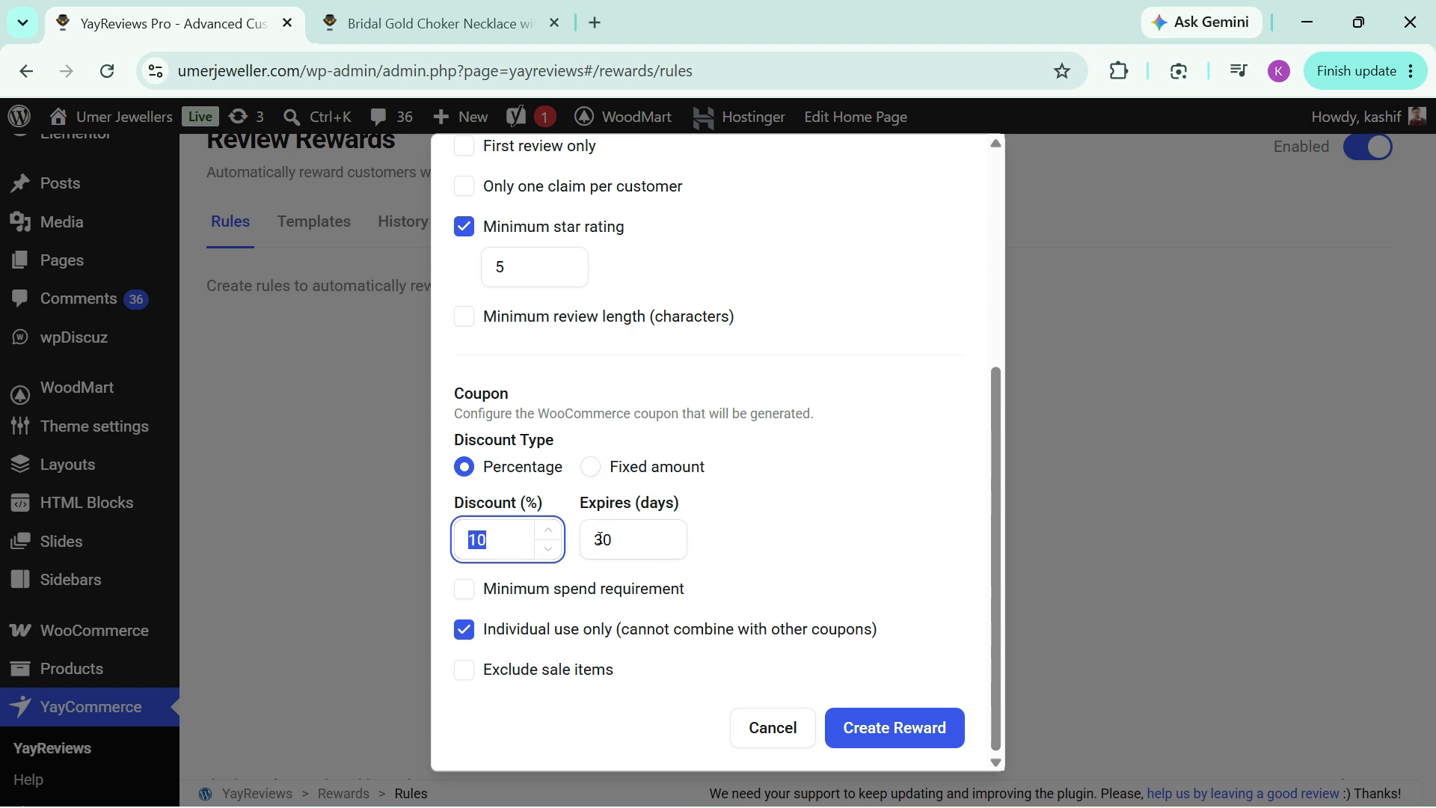
left_click(894, 729)
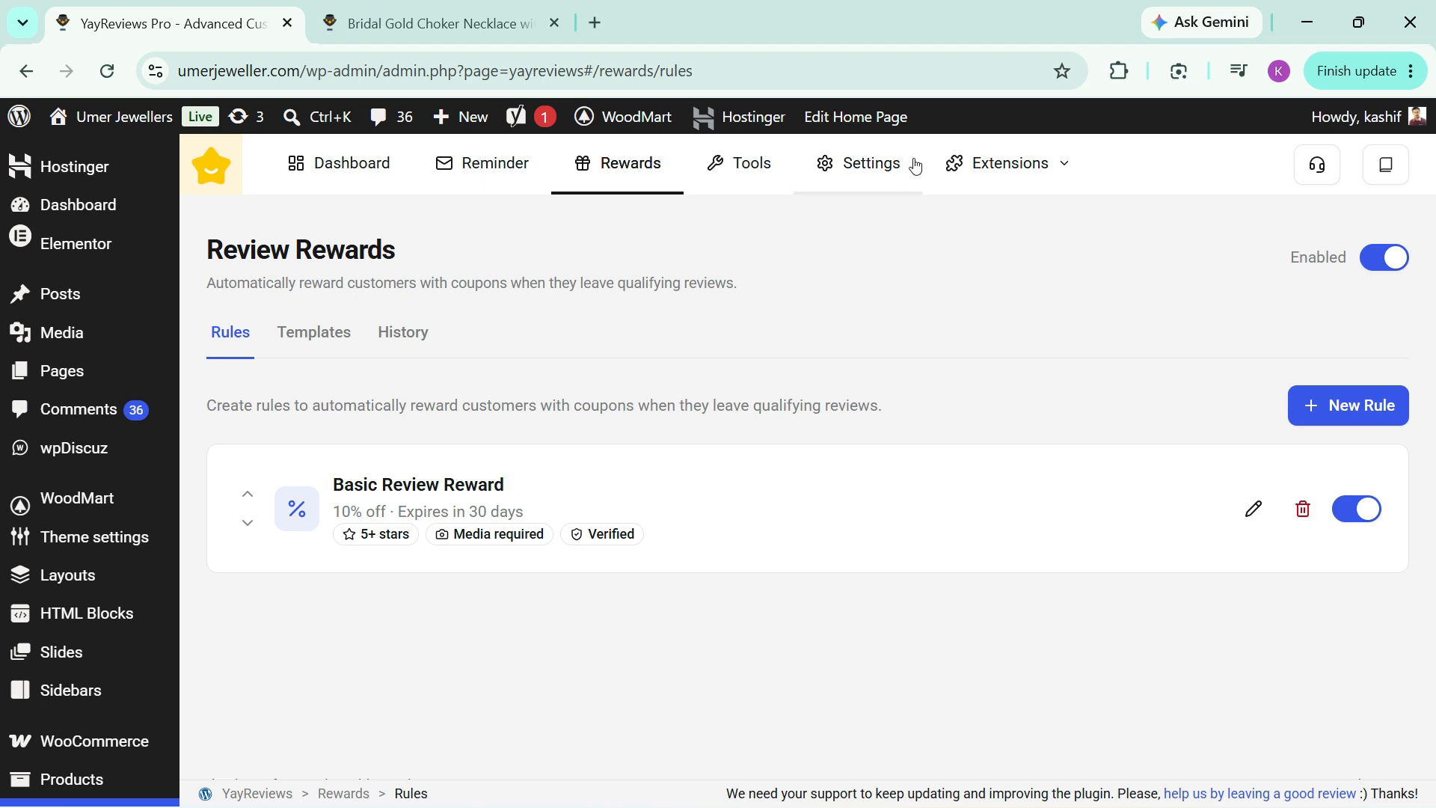
Step: Open the Display settings and look at the current review layout on the necklace's product page
left_click(872, 161)
scroll(430, 371, "down", 2)
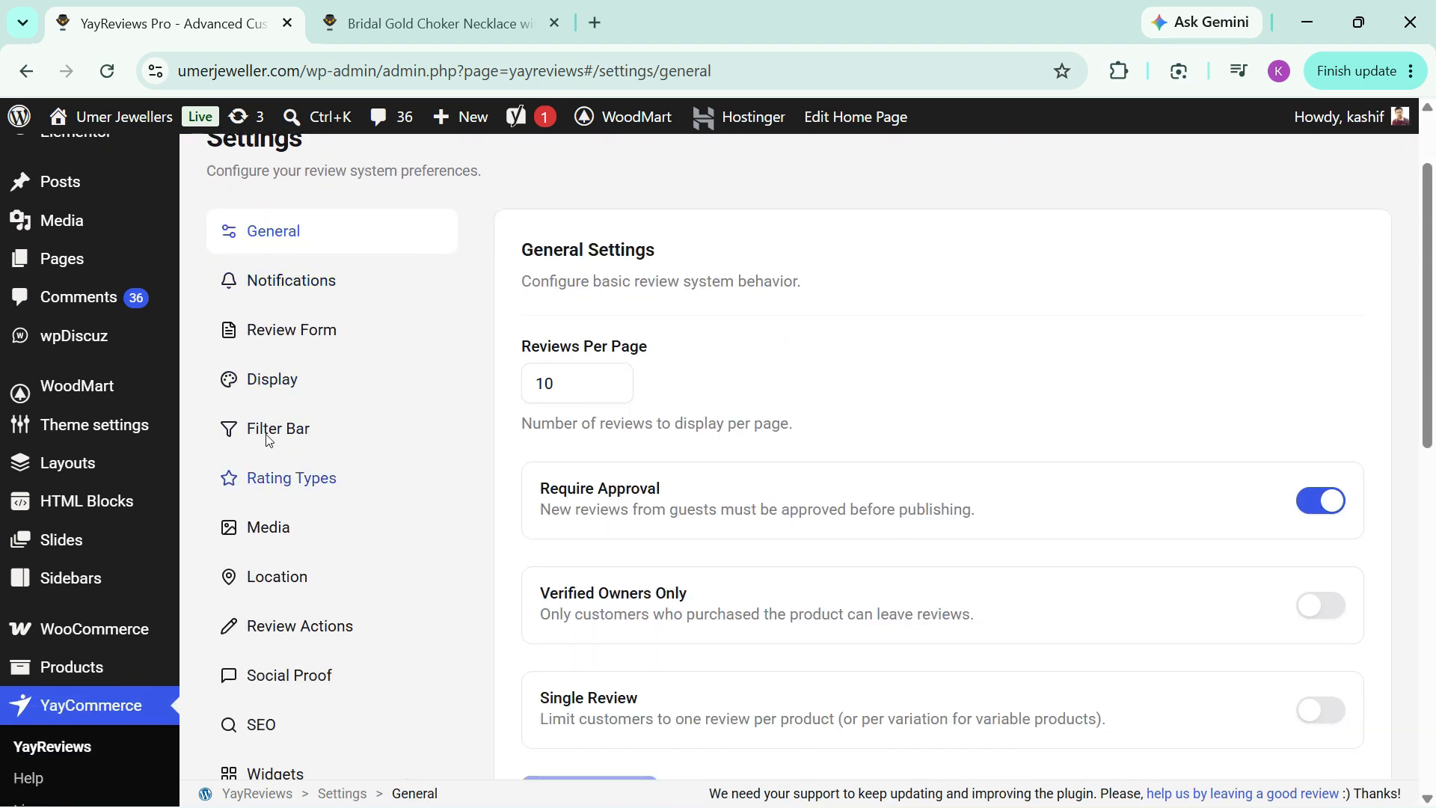
left_click(264, 378)
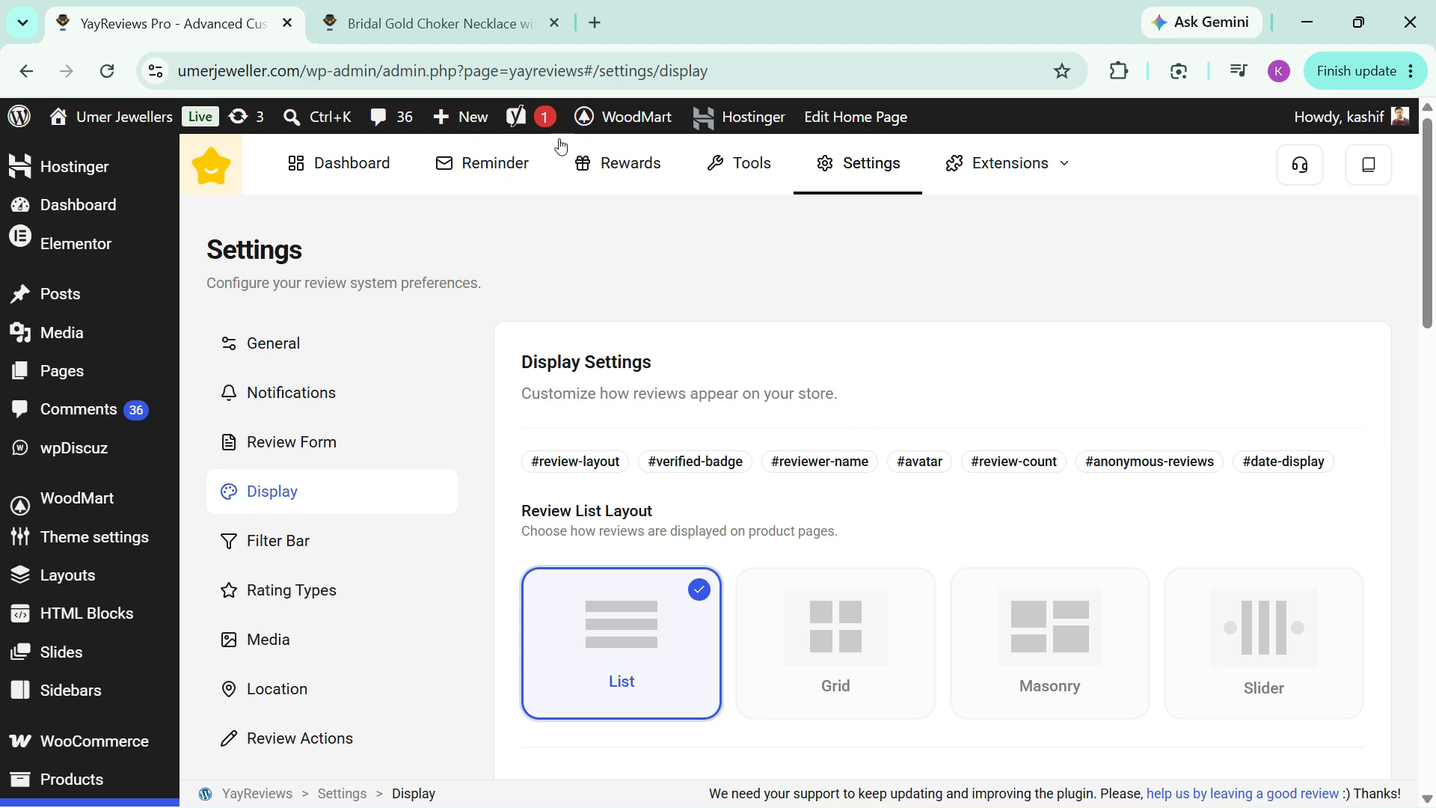
left_click(441, 23)
scroll(569, 388, "up", 9)
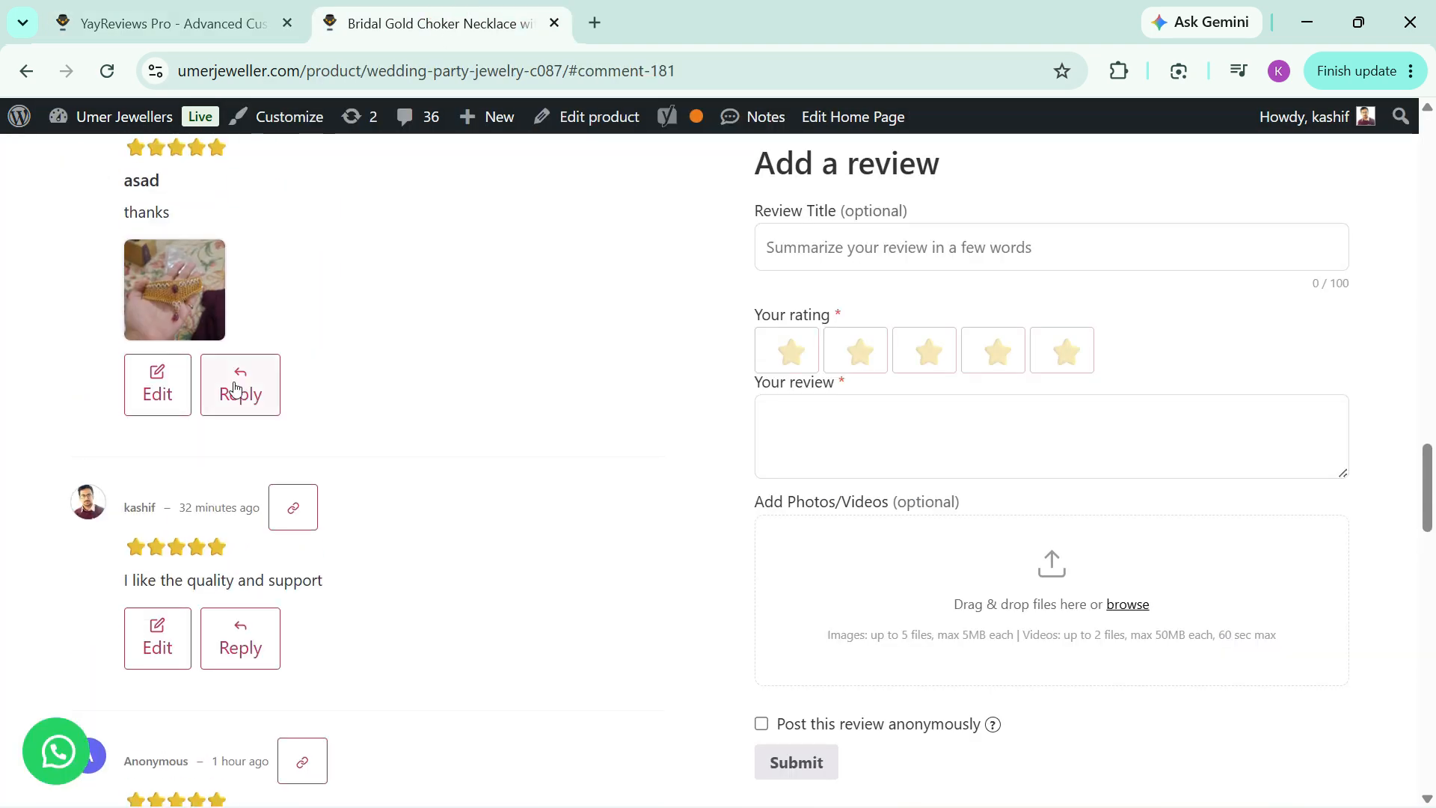
scroll(269, 369, "up", 6)
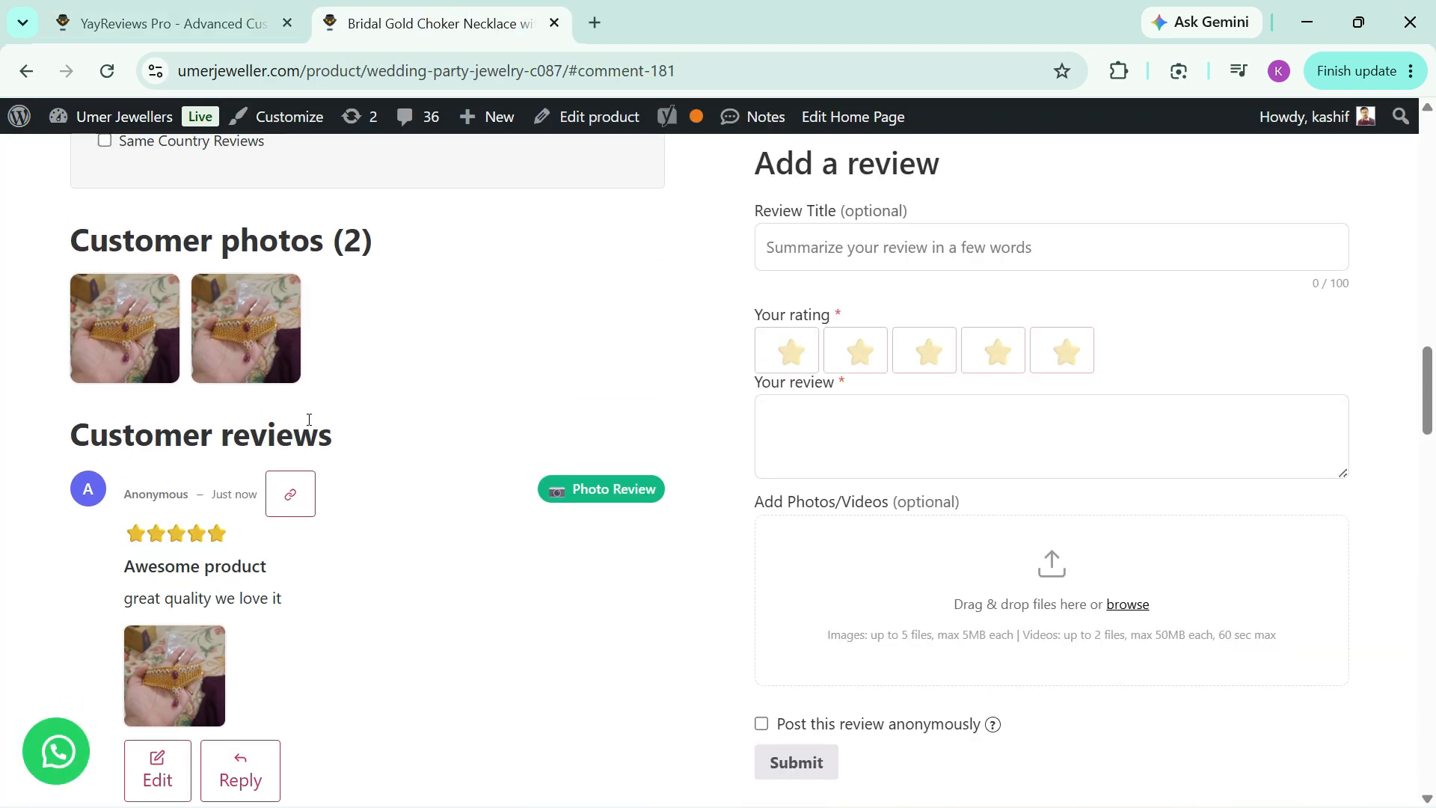
scroll(277, 407, "down", 10)
scroll(284, 423, "down", 5)
Step: Set the review list layout to Grid in the Display settings and save the changes
key("ctrl+shift+Tab")
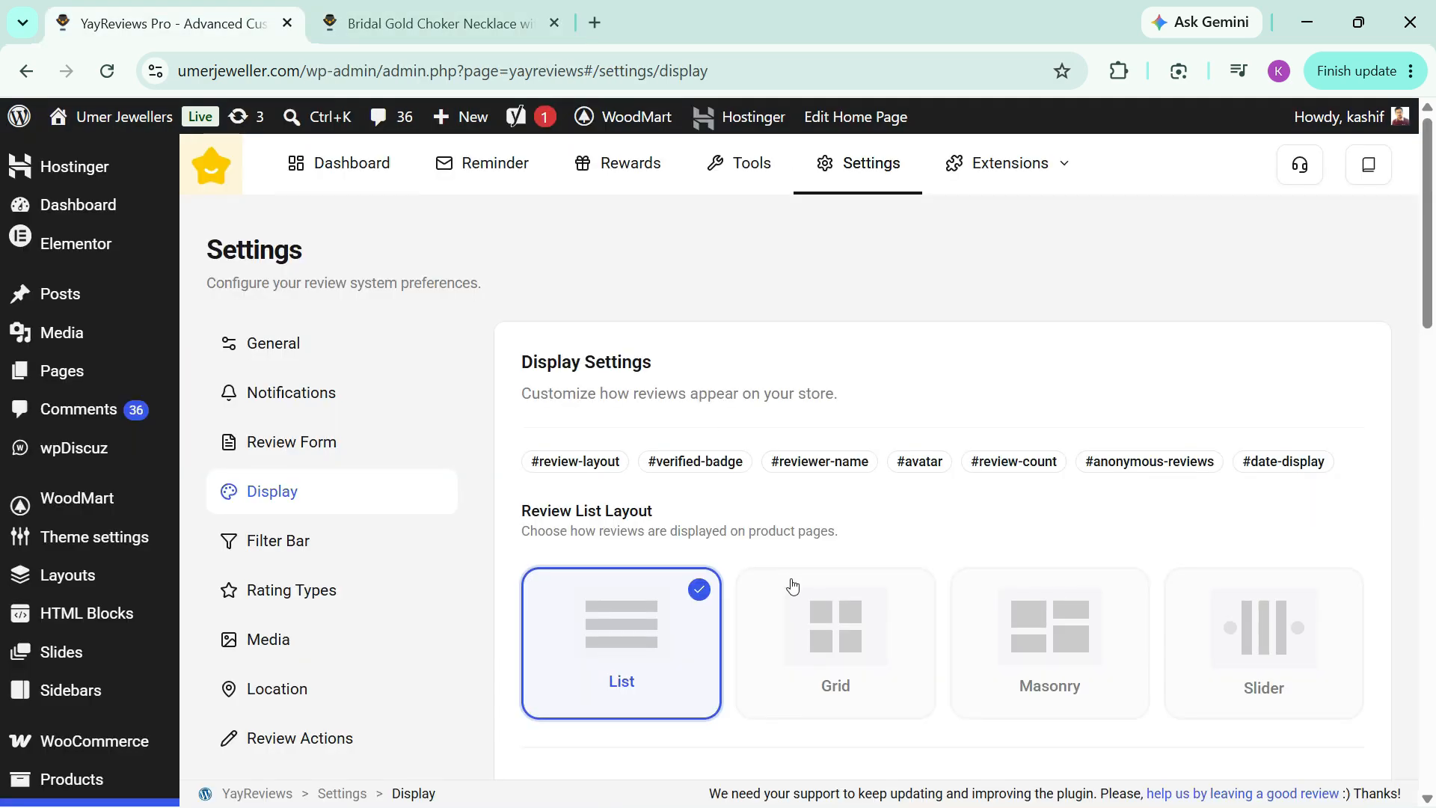
left_click(827, 628)
scroll(899, 595, "down", 4)
scroll(899, 594, "down", 10)
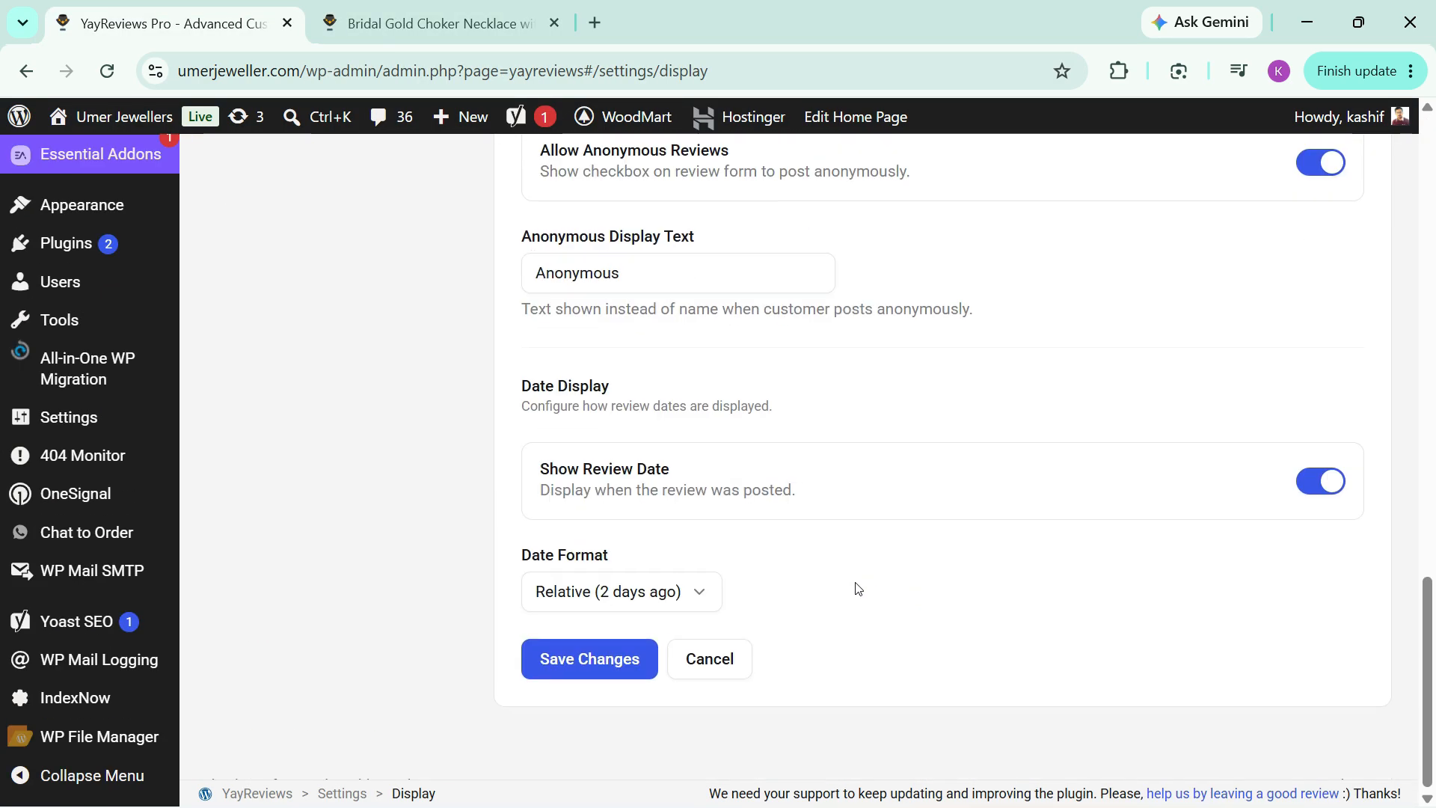
left_click(590, 657)
Step: Reload the necklace's product page and look at the customer reviews in the grid layout
key("ctrl+Tab")
key("F5")
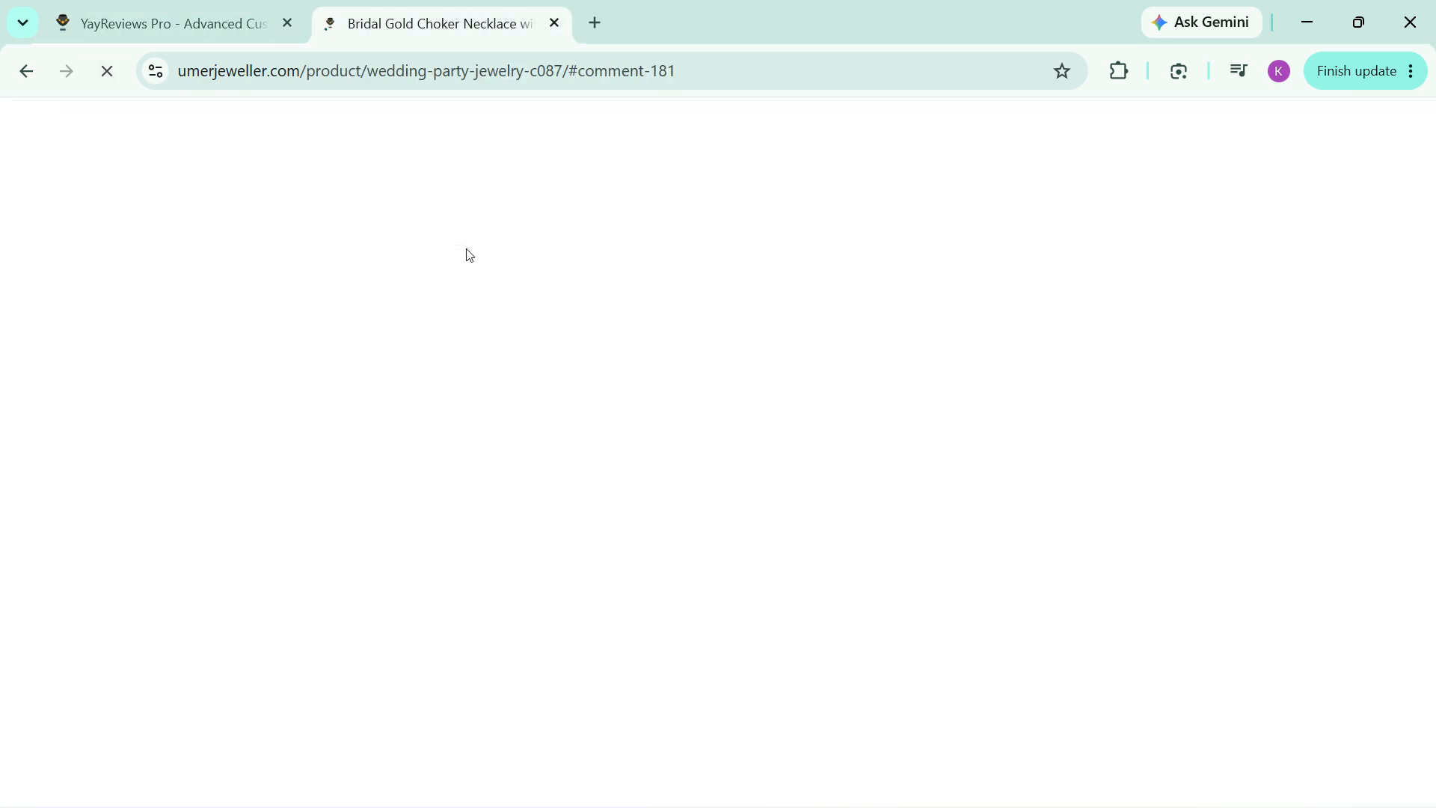
scroll(362, 397, "down", 10)
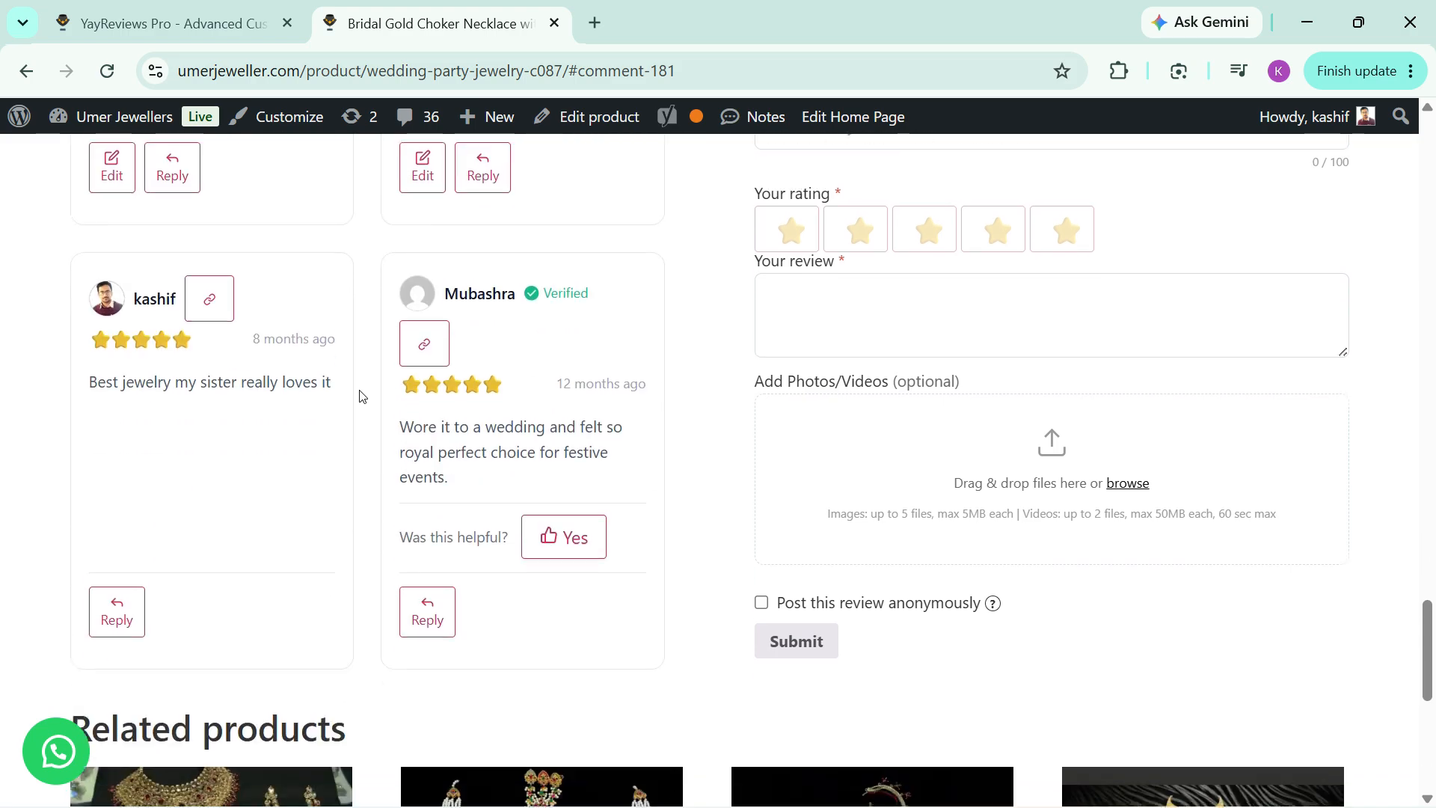
scroll(361, 398, "up", 15)
Step: Back in the Display settings, set the review list layout to Slider and save the changes
left_click(187, 23)
scroll(801, 406, "up", 10)
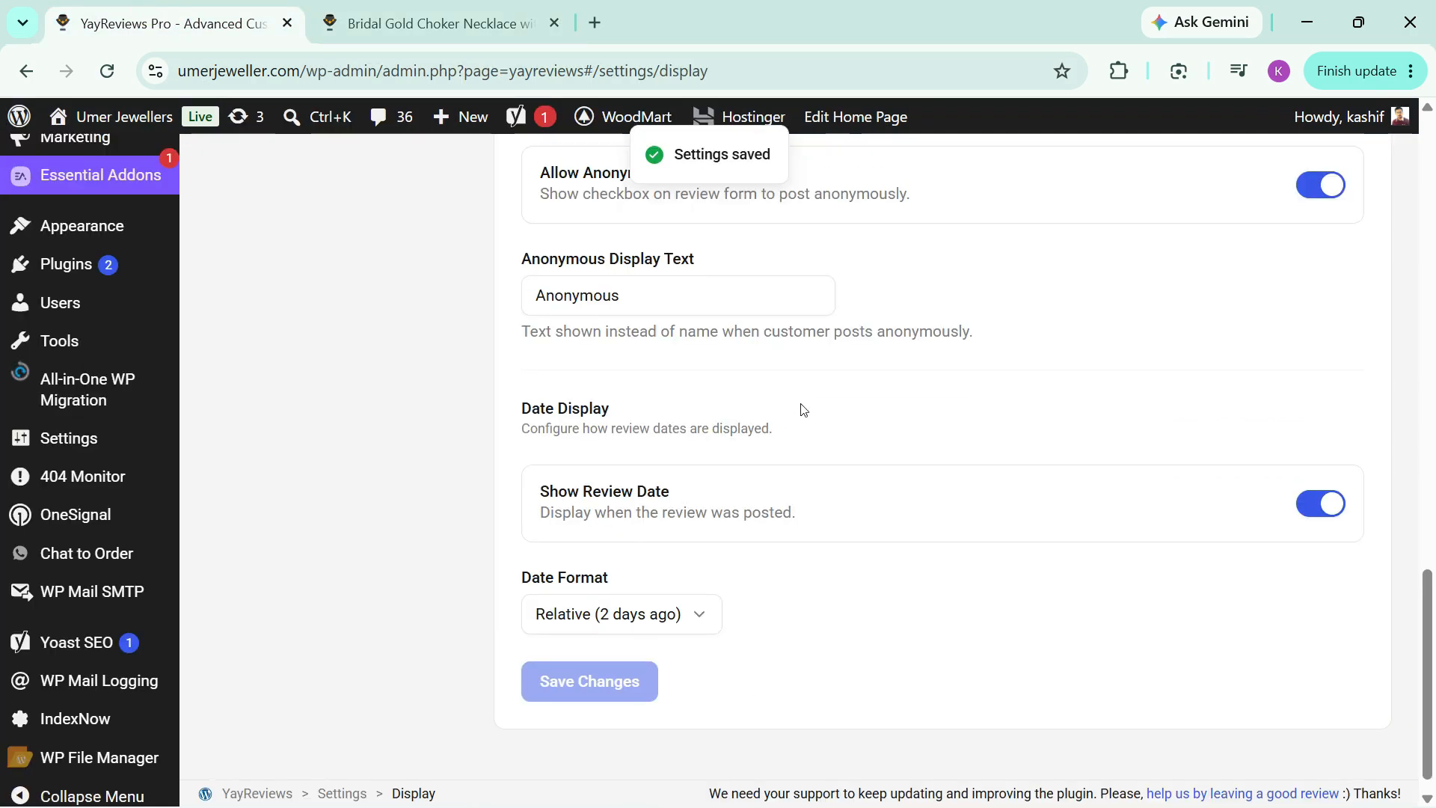
scroll(908, 490, "down", 3)
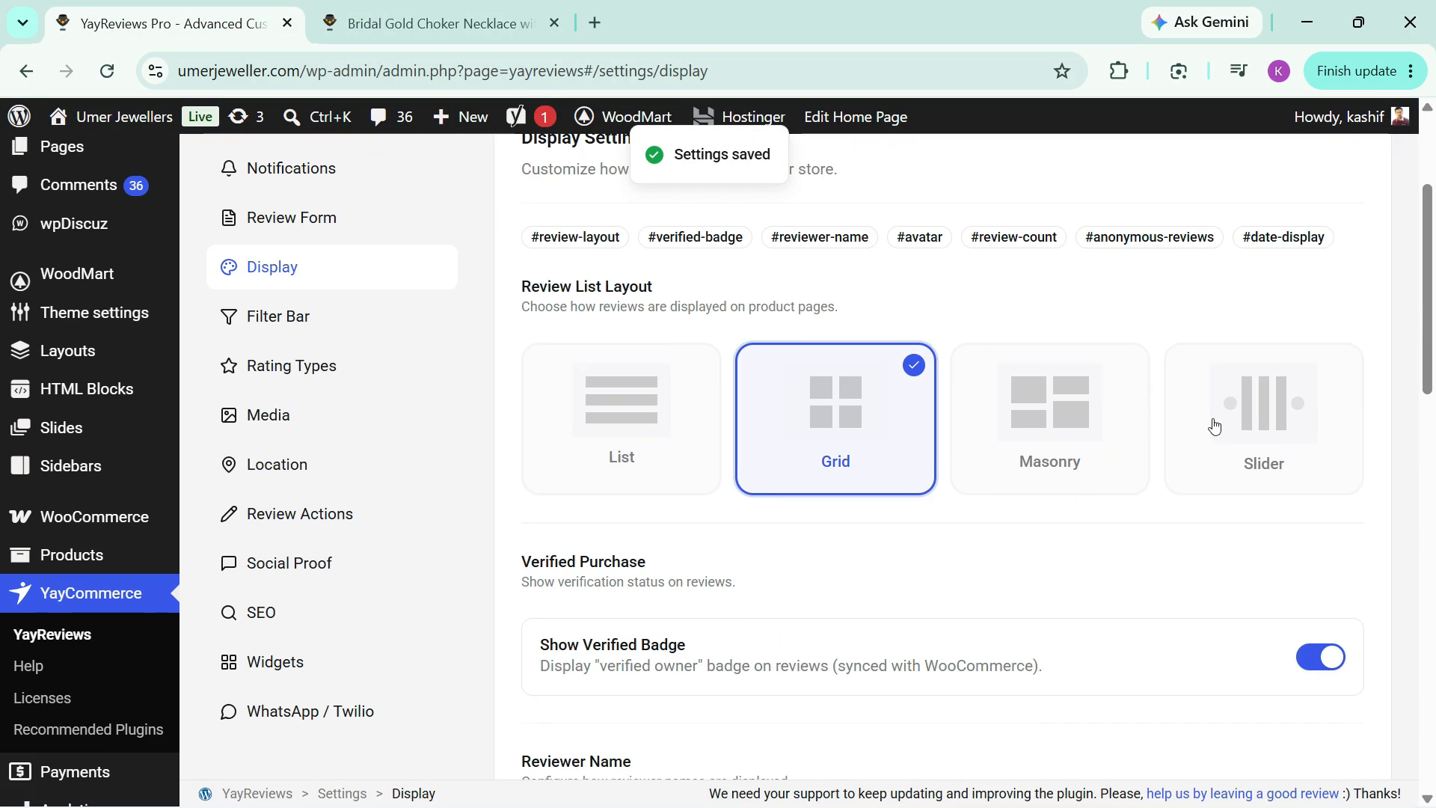
left_click(1211, 424)
scroll(782, 441, "down", 8)
scroll(770, 438, "down", 8)
left_click(568, 657)
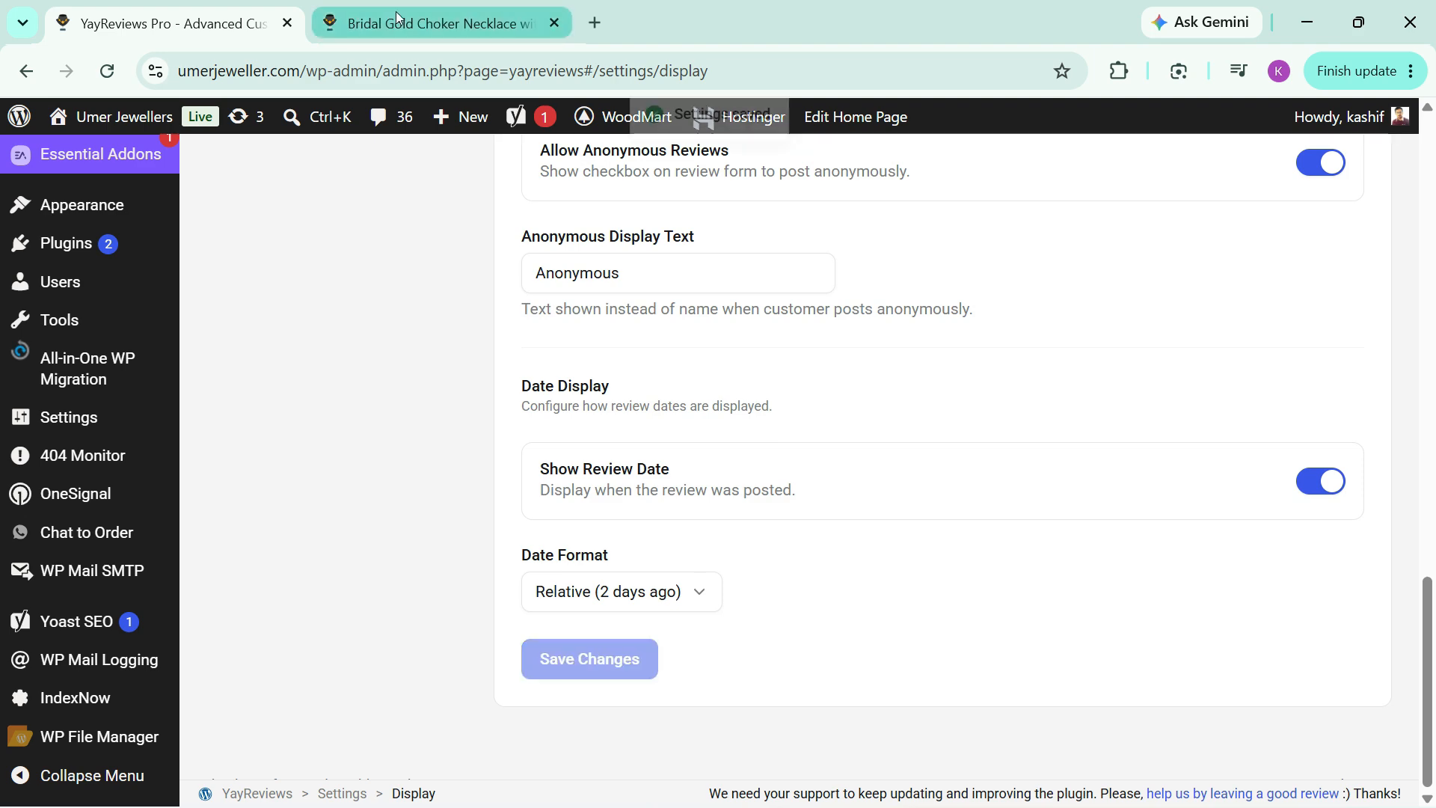
Step: Reload the necklace's product page and advance through the customer reviews in the slider
left_click(401, 10)
left_click(107, 70)
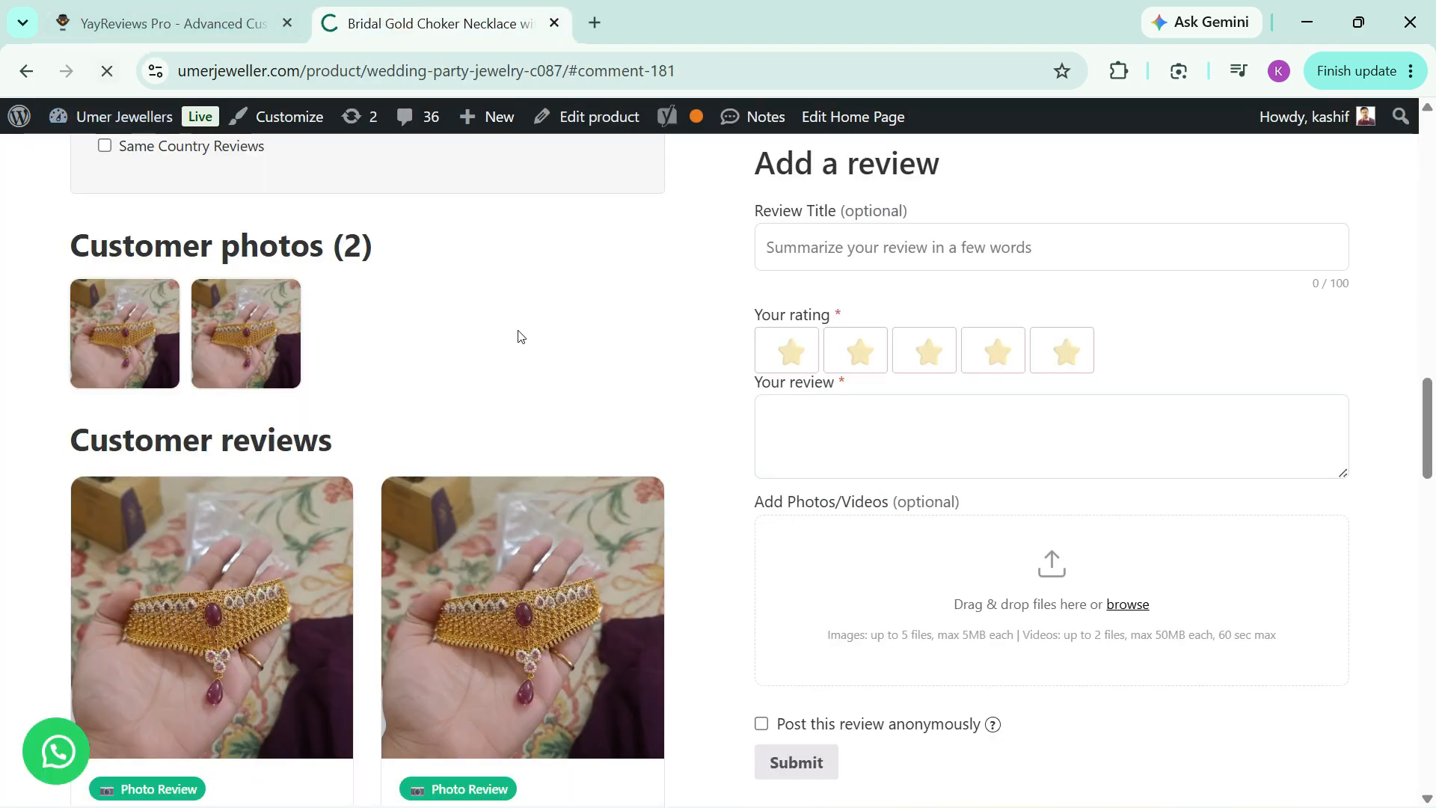
scroll(460, 340, "up", 7)
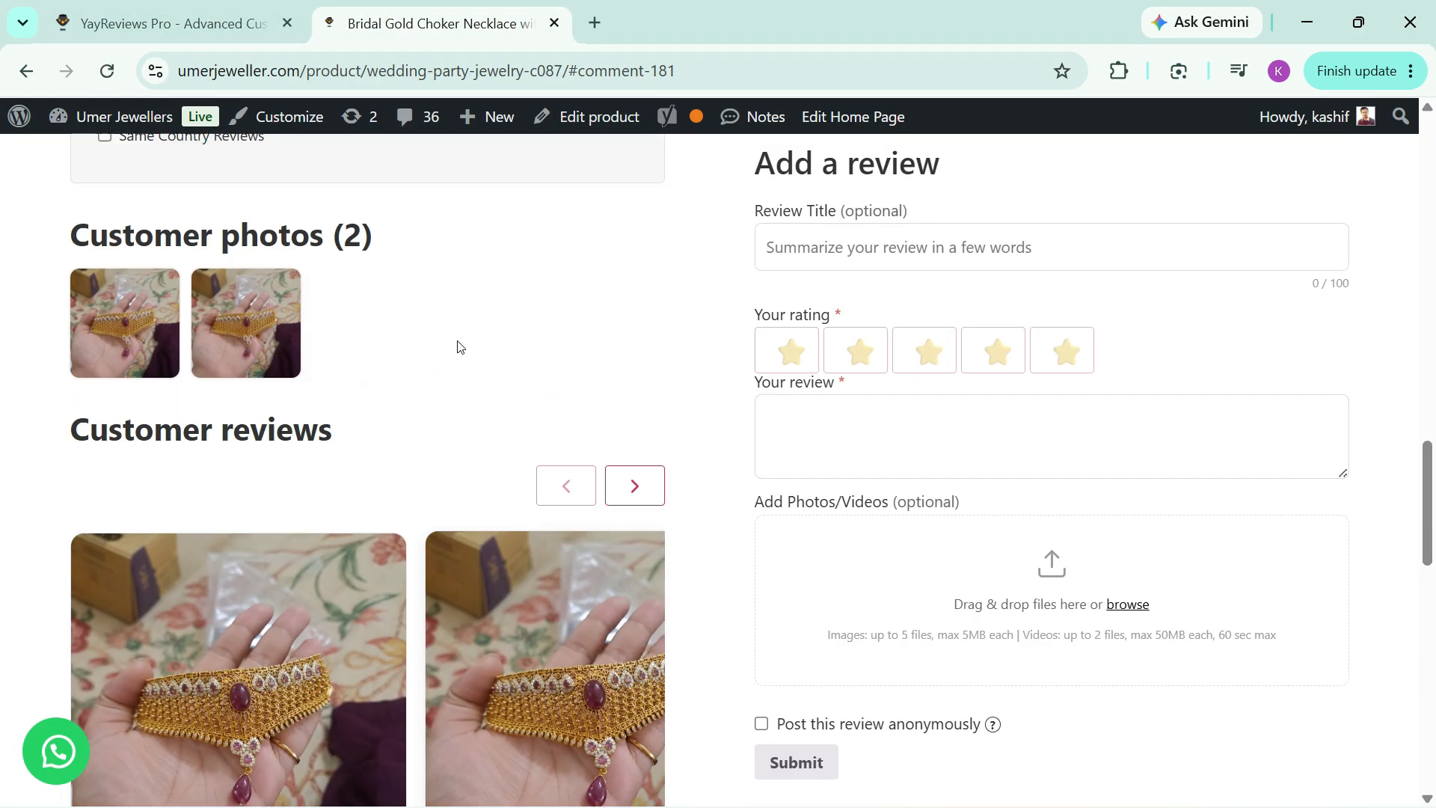
left_click(639, 517)
scroll(639, 517, "down", 1)
left_click(639, 402)
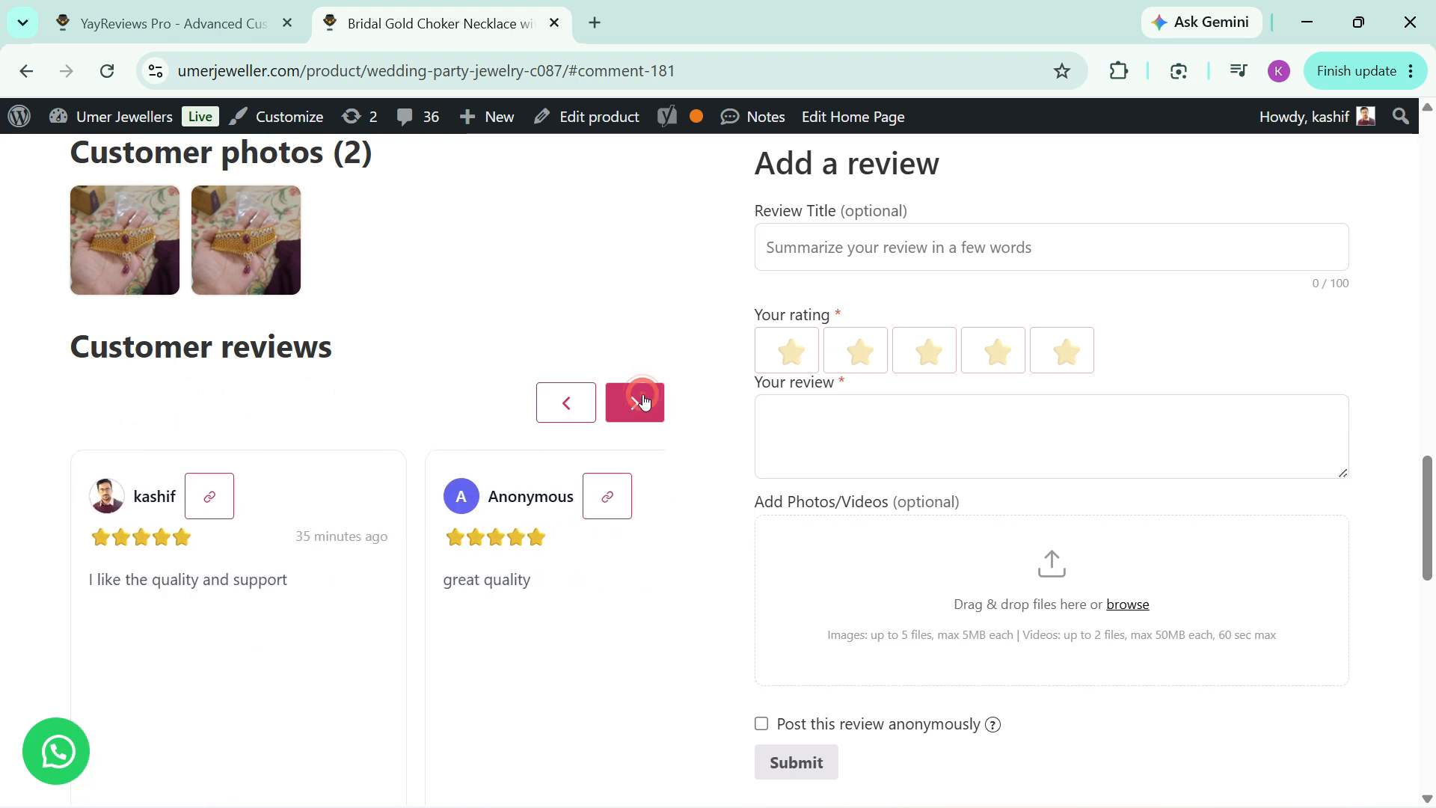
left_click(639, 402)
left_click(639, 402)
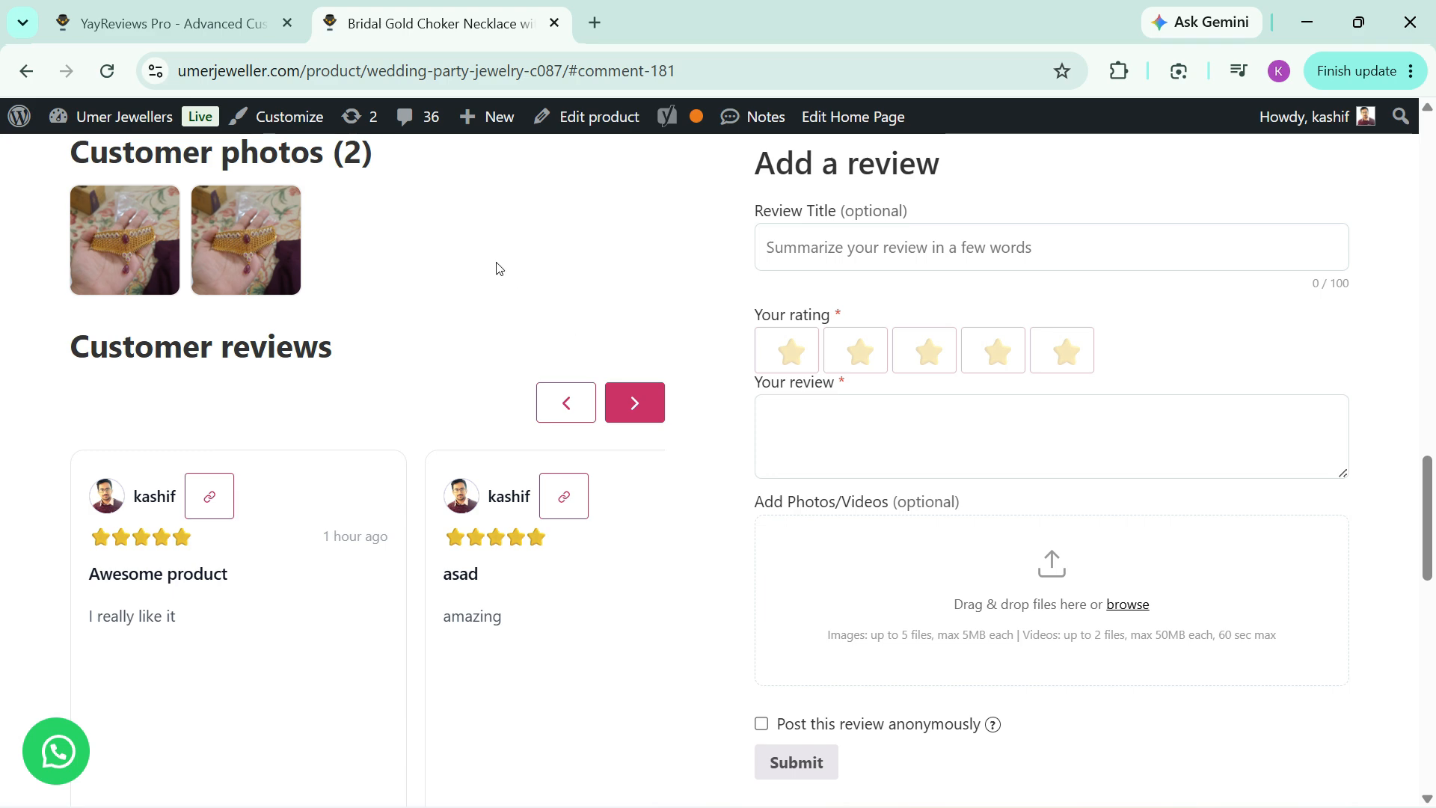
Step: Open the Rating Types settings and look through the built-in presets and the global default choices
left_click(140, 16)
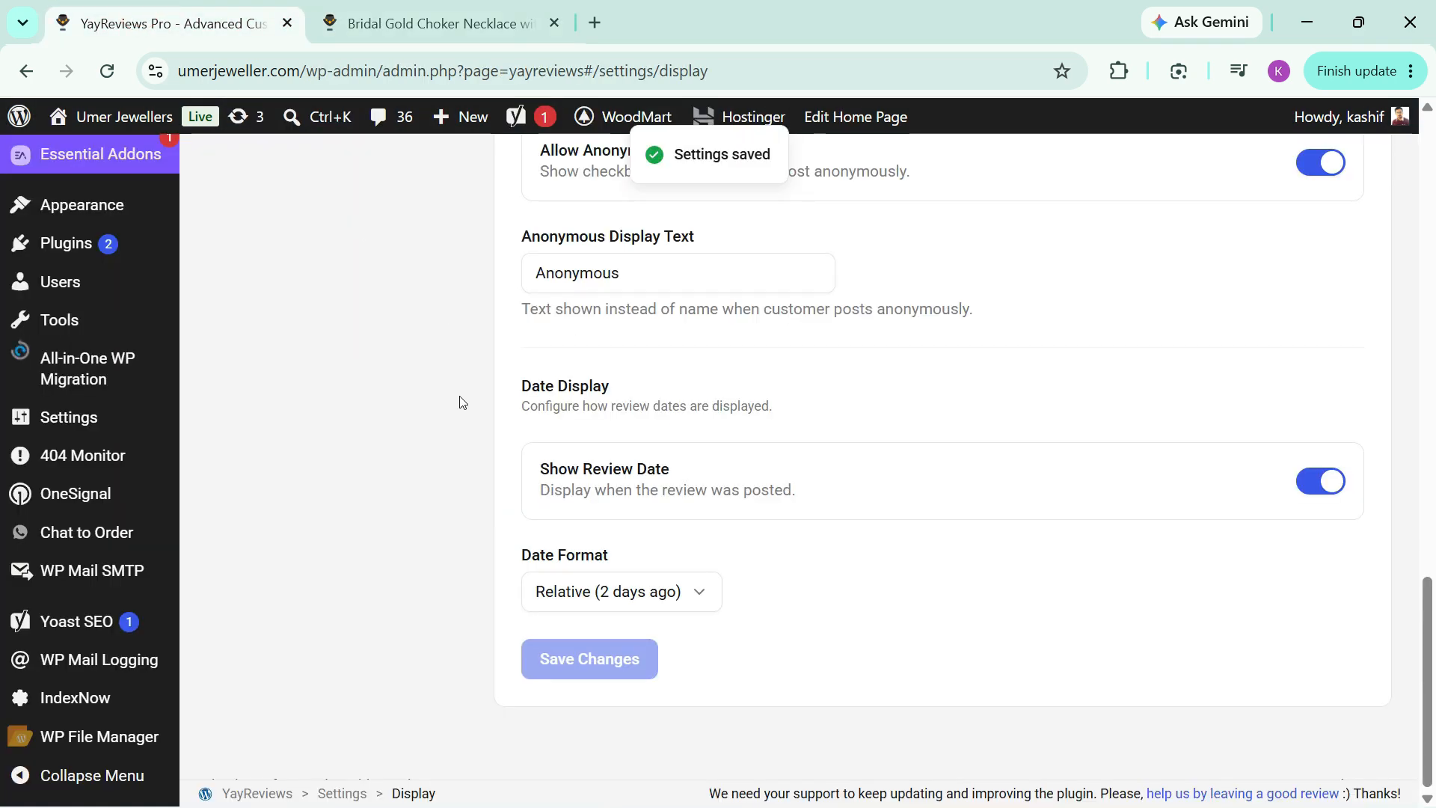
scroll(459, 401, "up", 15)
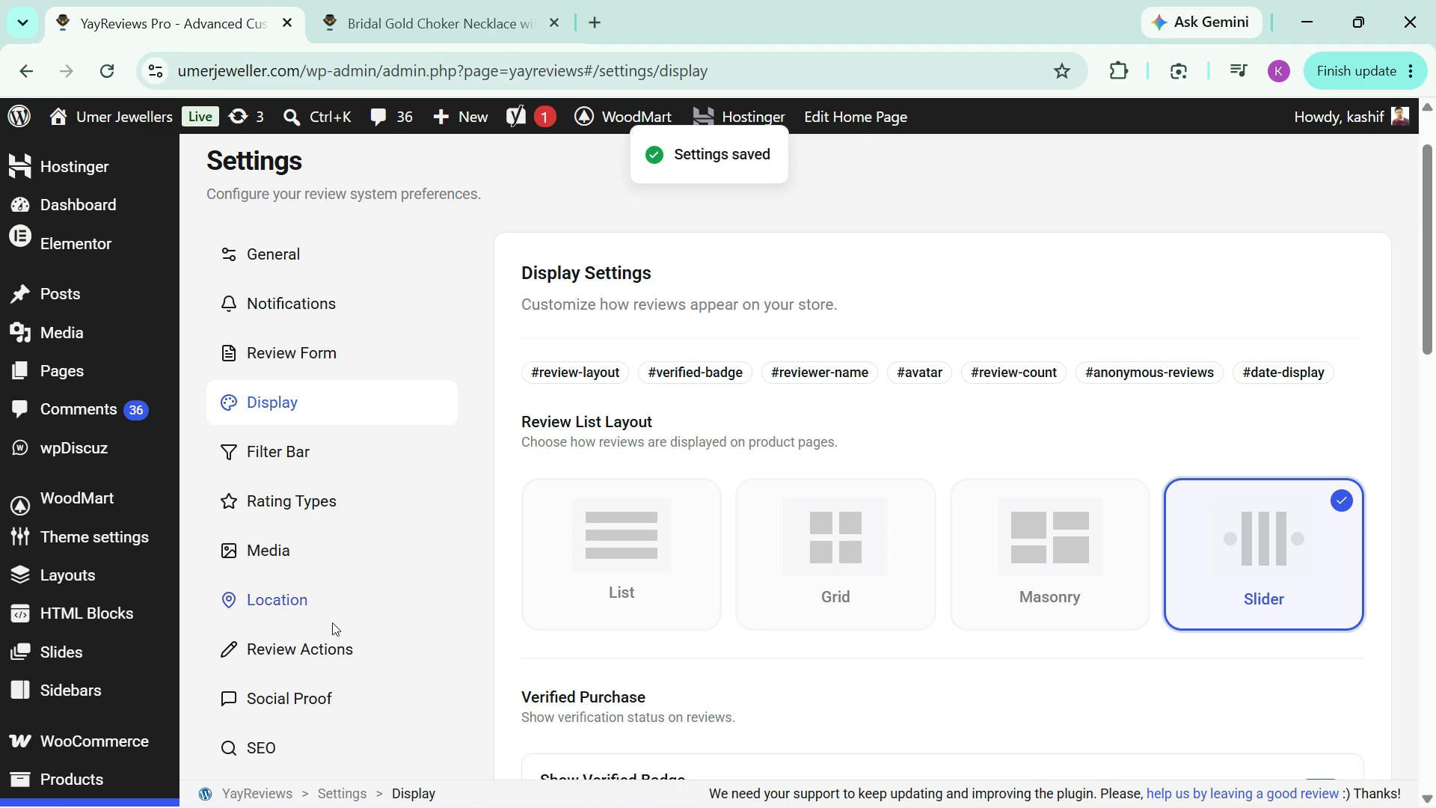
left_click(288, 501)
scroll(570, 513, "down", 5)
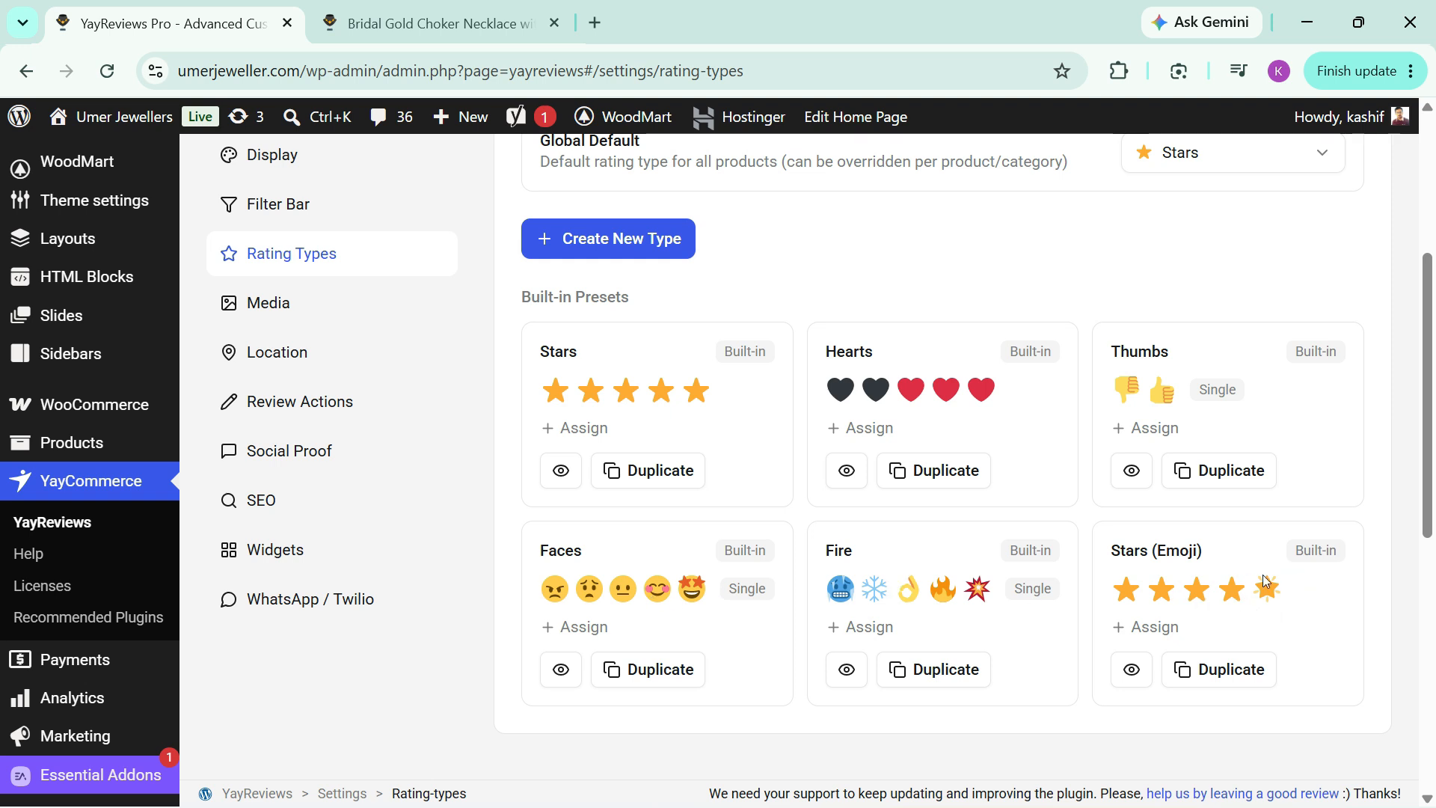
scroll(1089, 451, "up", 2)
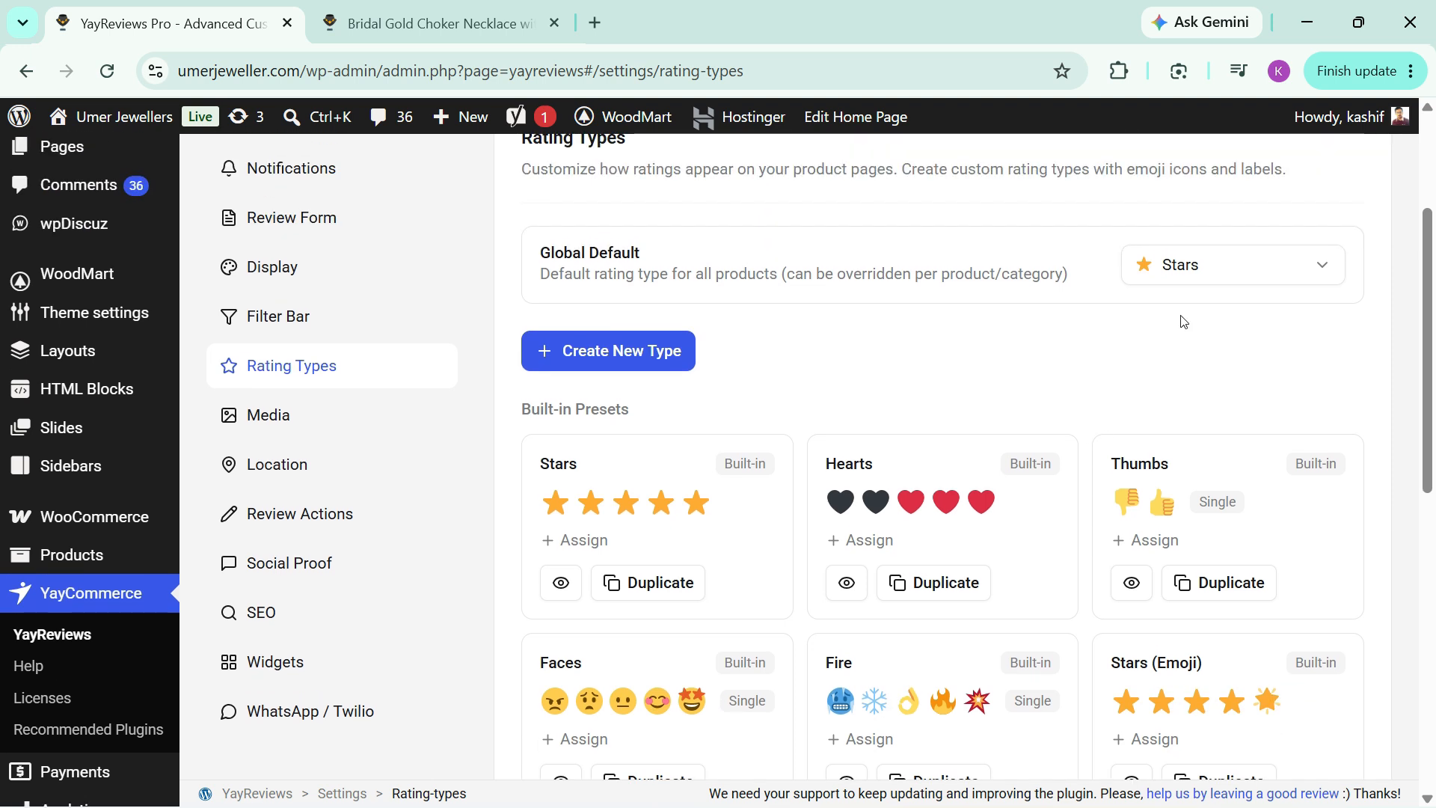
left_click(1186, 266)
left_click(1160, 358)
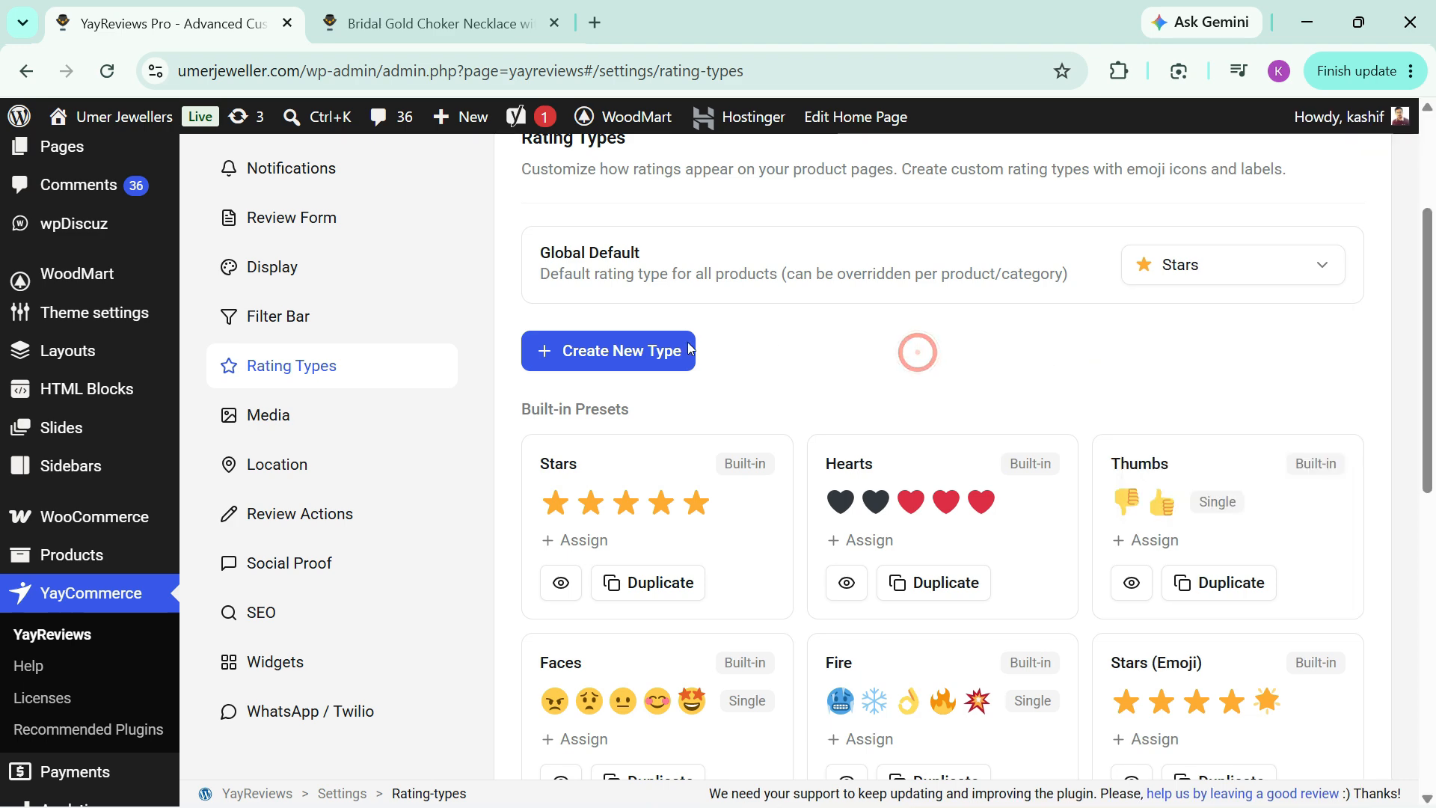
Step: Start a new custom rating type based on the Hearts preset
left_click(597, 353)
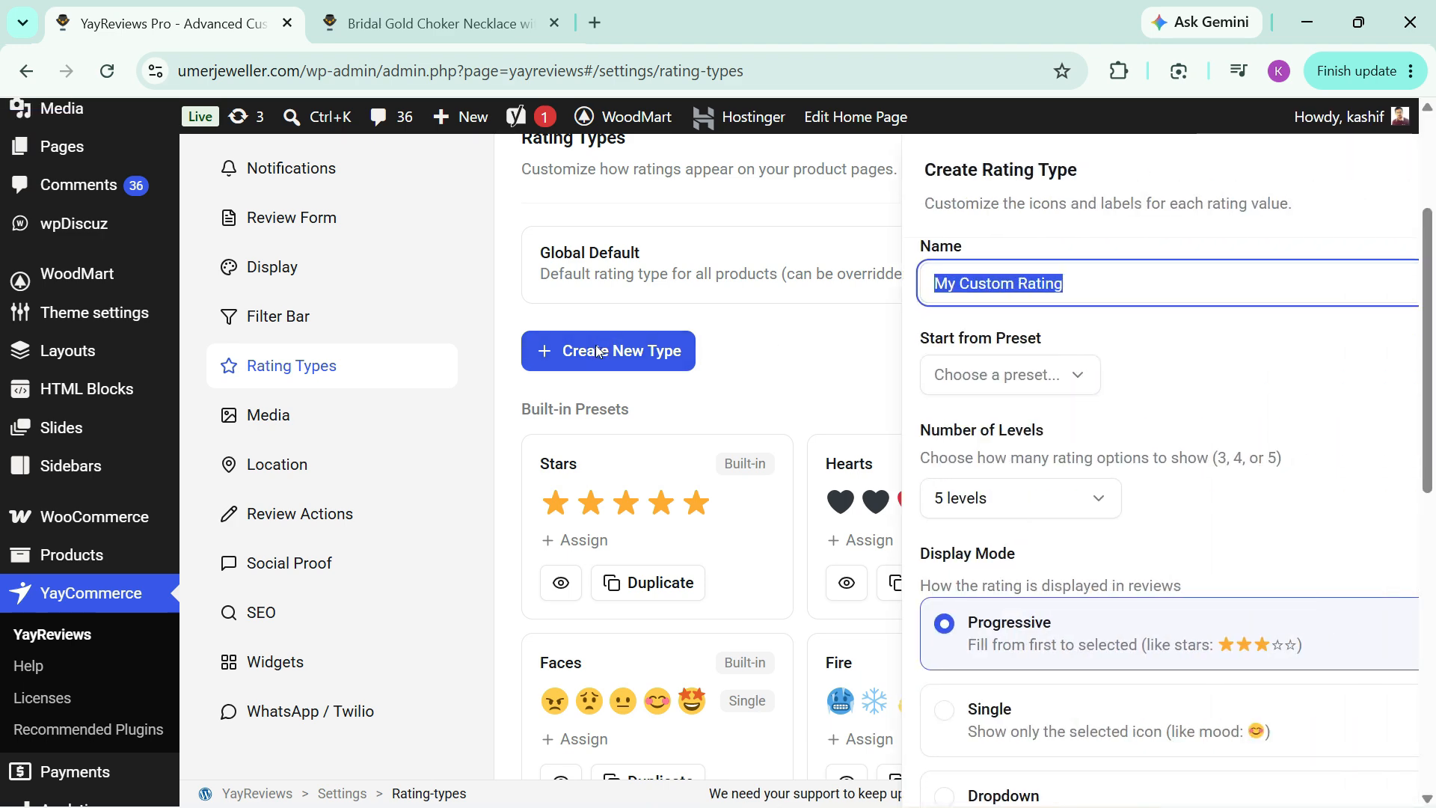
left_click(993, 383)
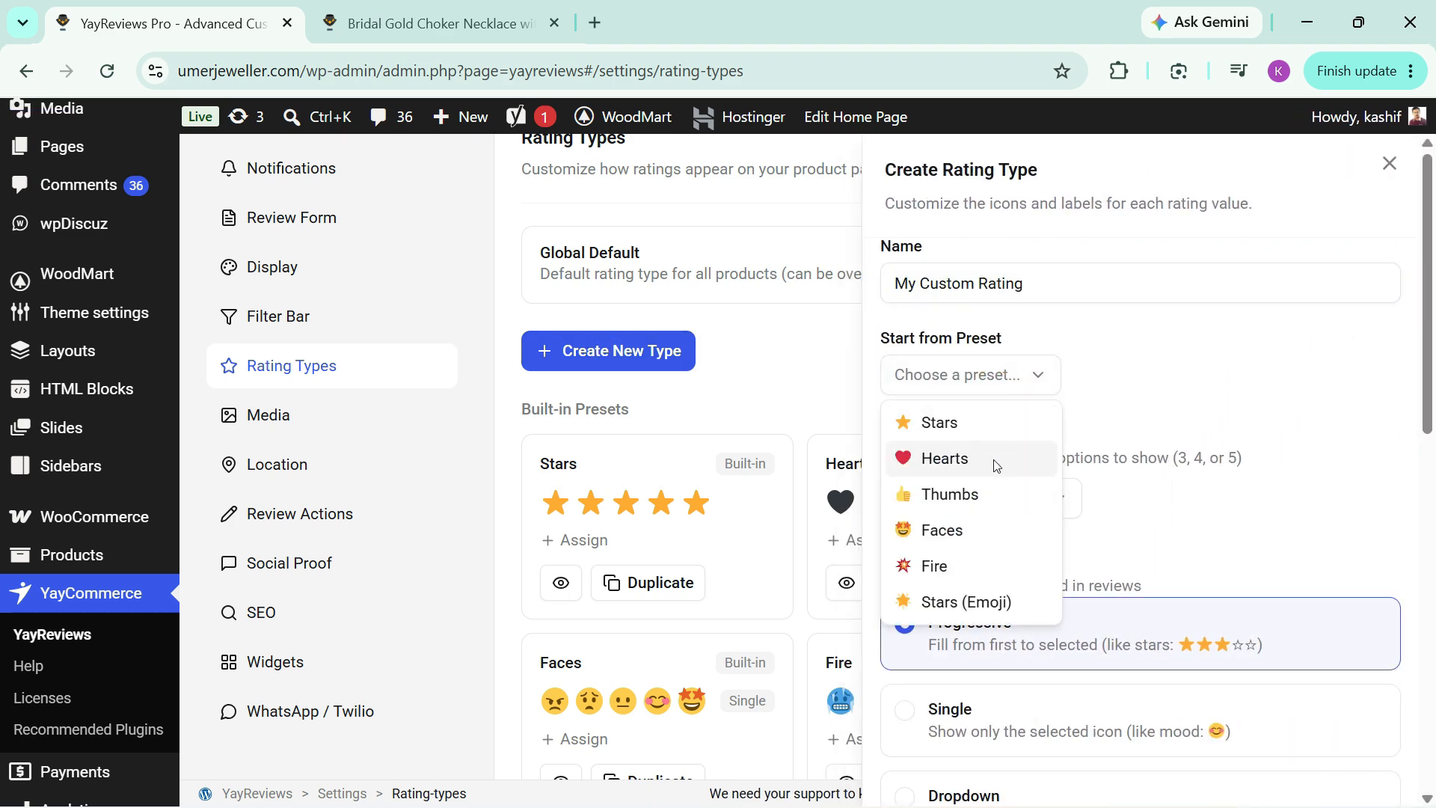
left_click(995, 459)
Step: Look through the display modes, level labels and preview of the Hearts-based rating type, and cancel its creation
scroll(995, 456, "down", 3)
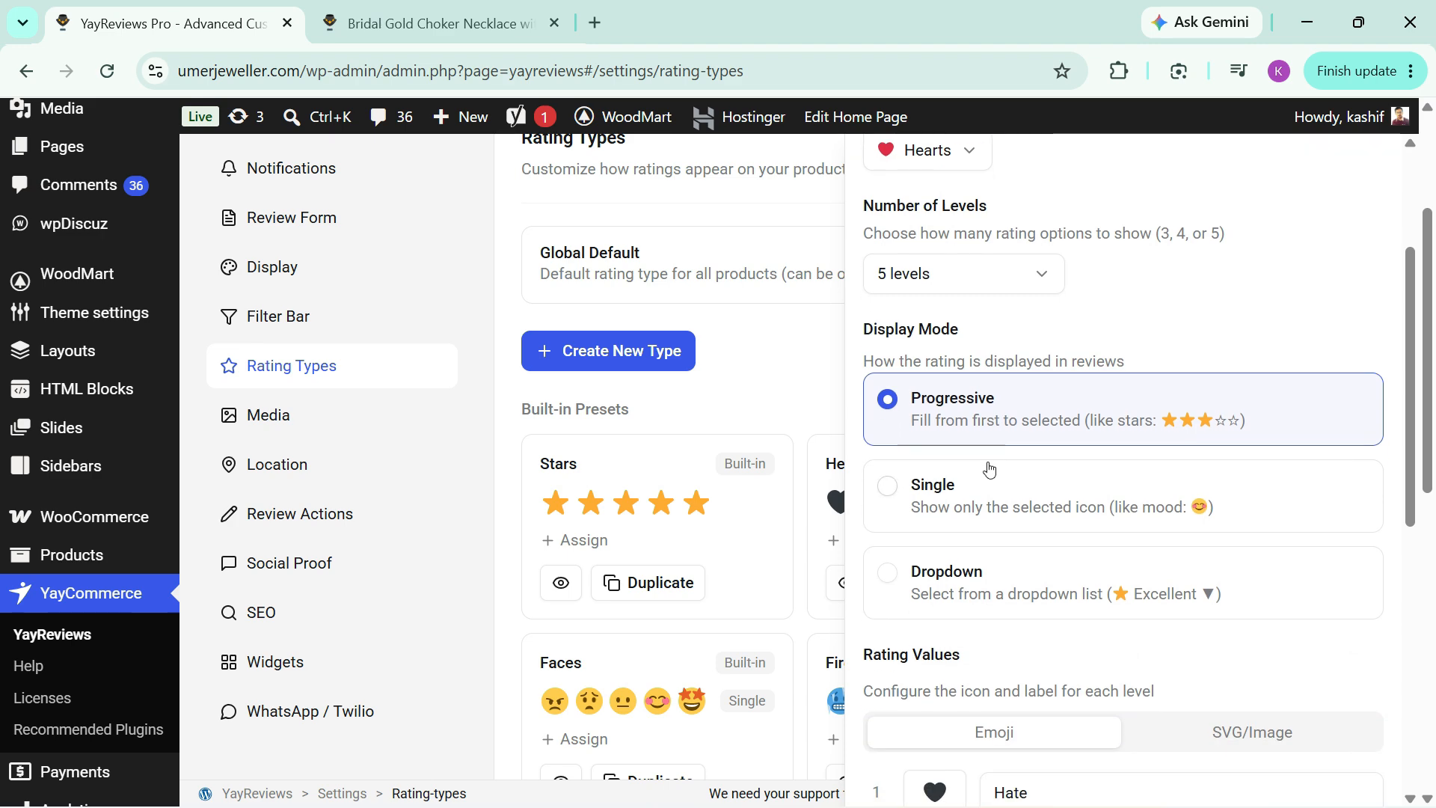
scroll(1019, 513, "down", 4)
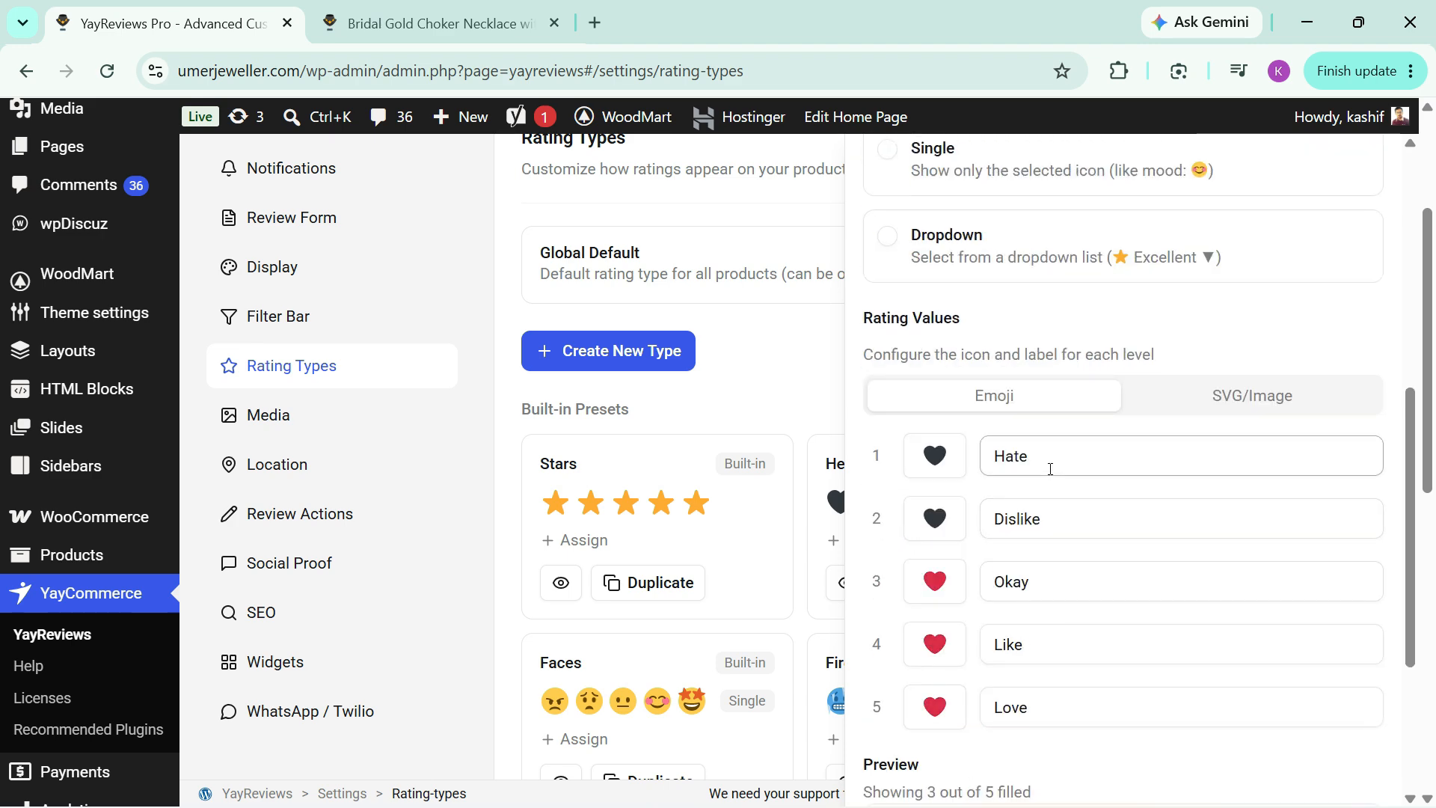
double_click(994, 457)
left_click(1006, 454)
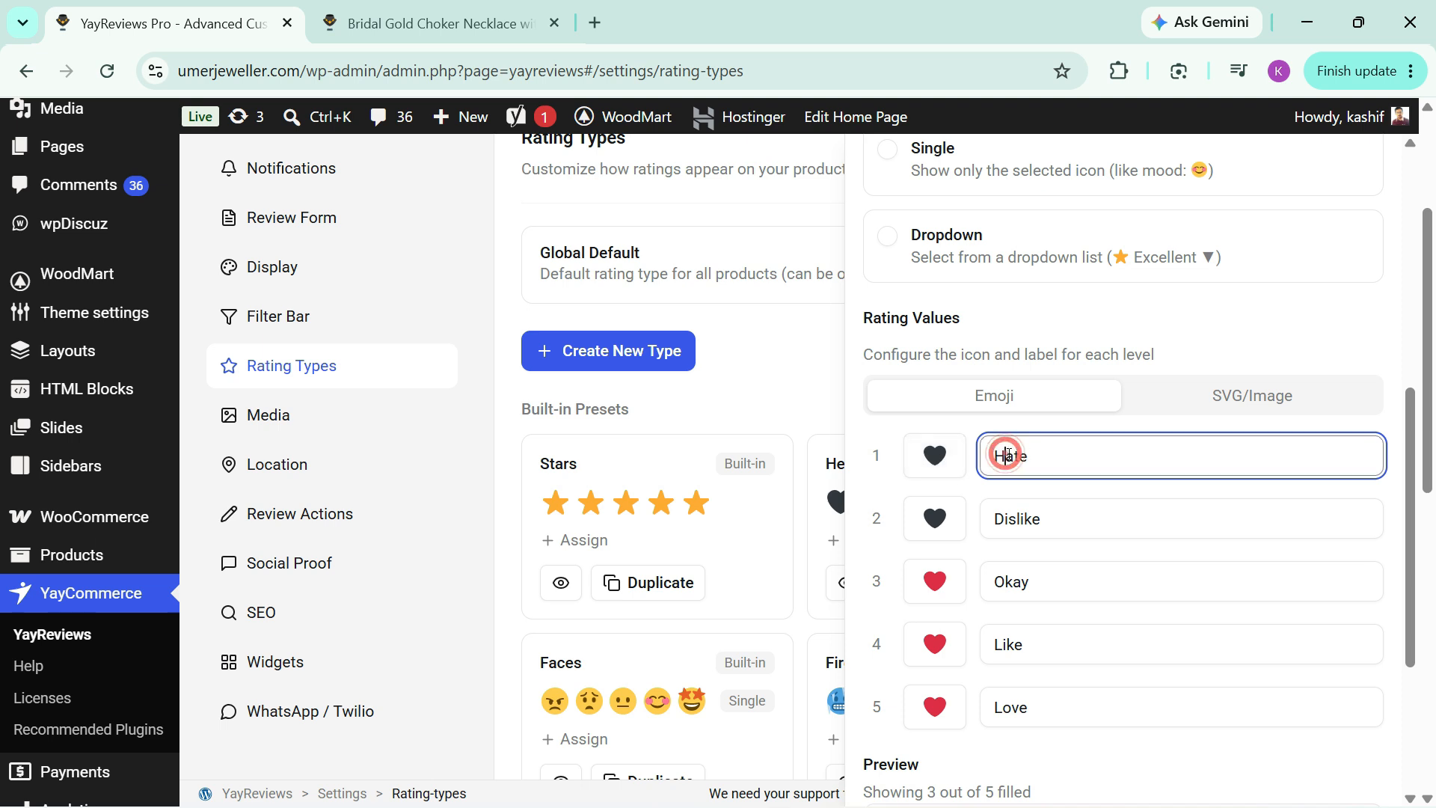
double_click(1039, 454)
left_click(874, 456)
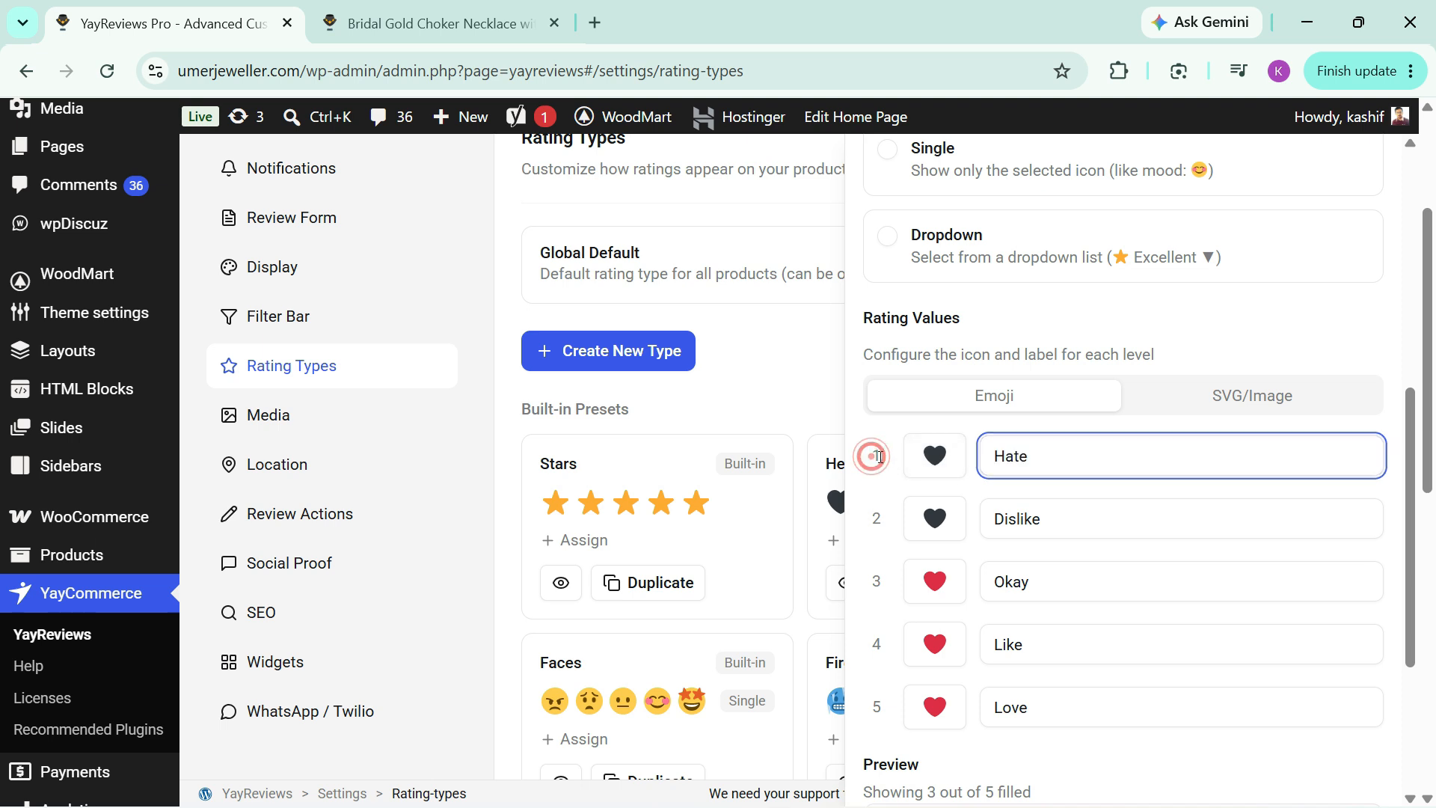
double_click(874, 457)
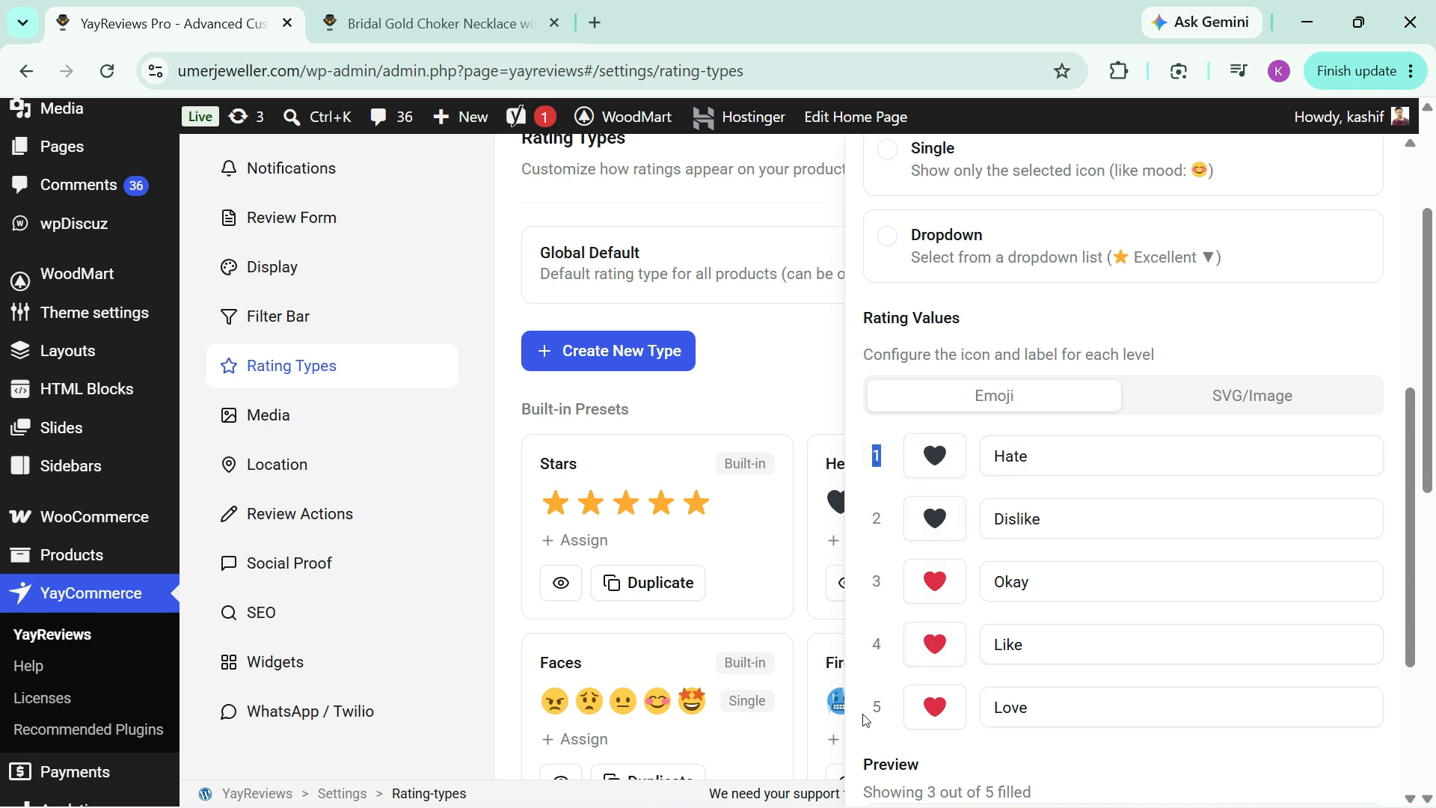
double_click(992, 708)
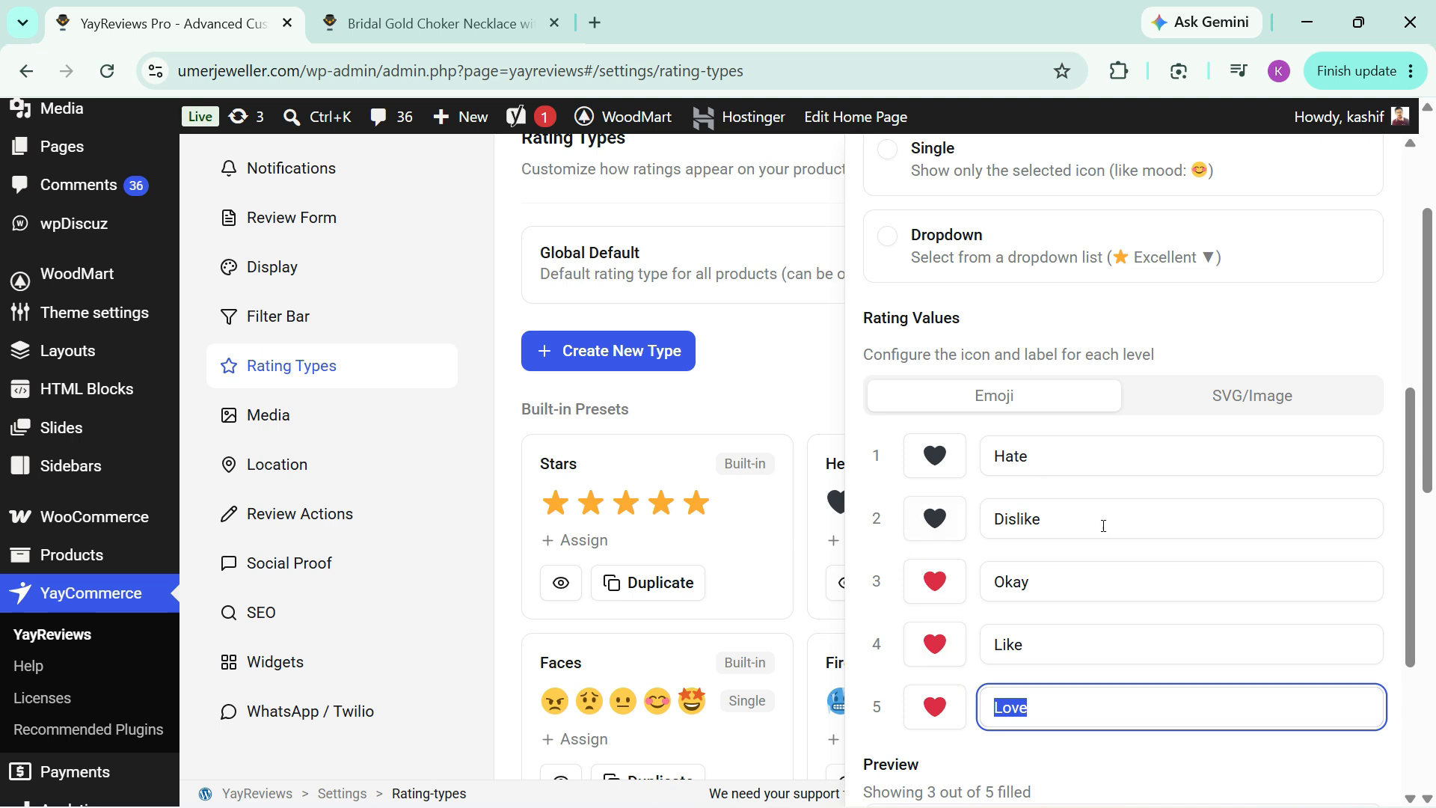
left_click(1078, 593)
scroll(1124, 589, "down", 3)
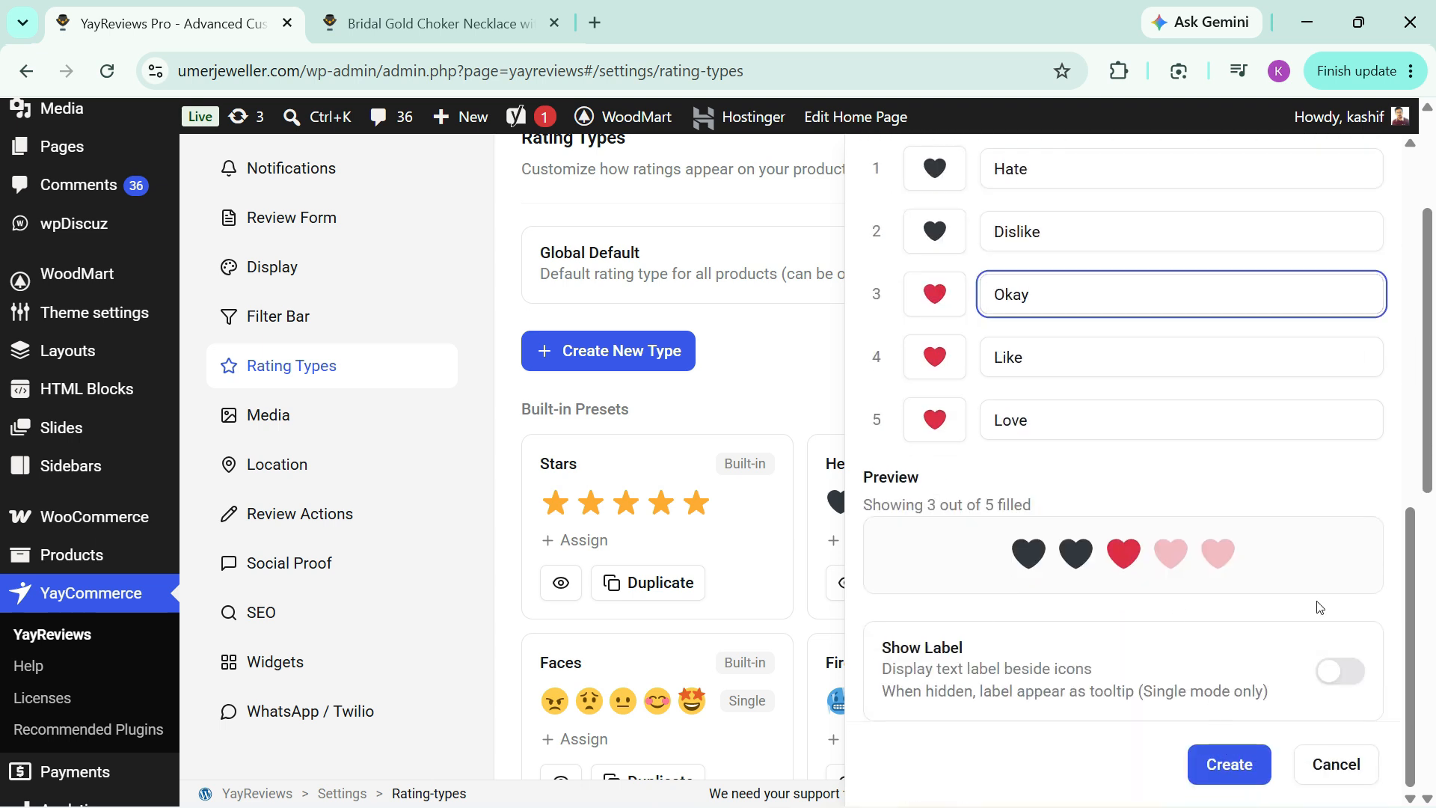
left_click(1325, 754)
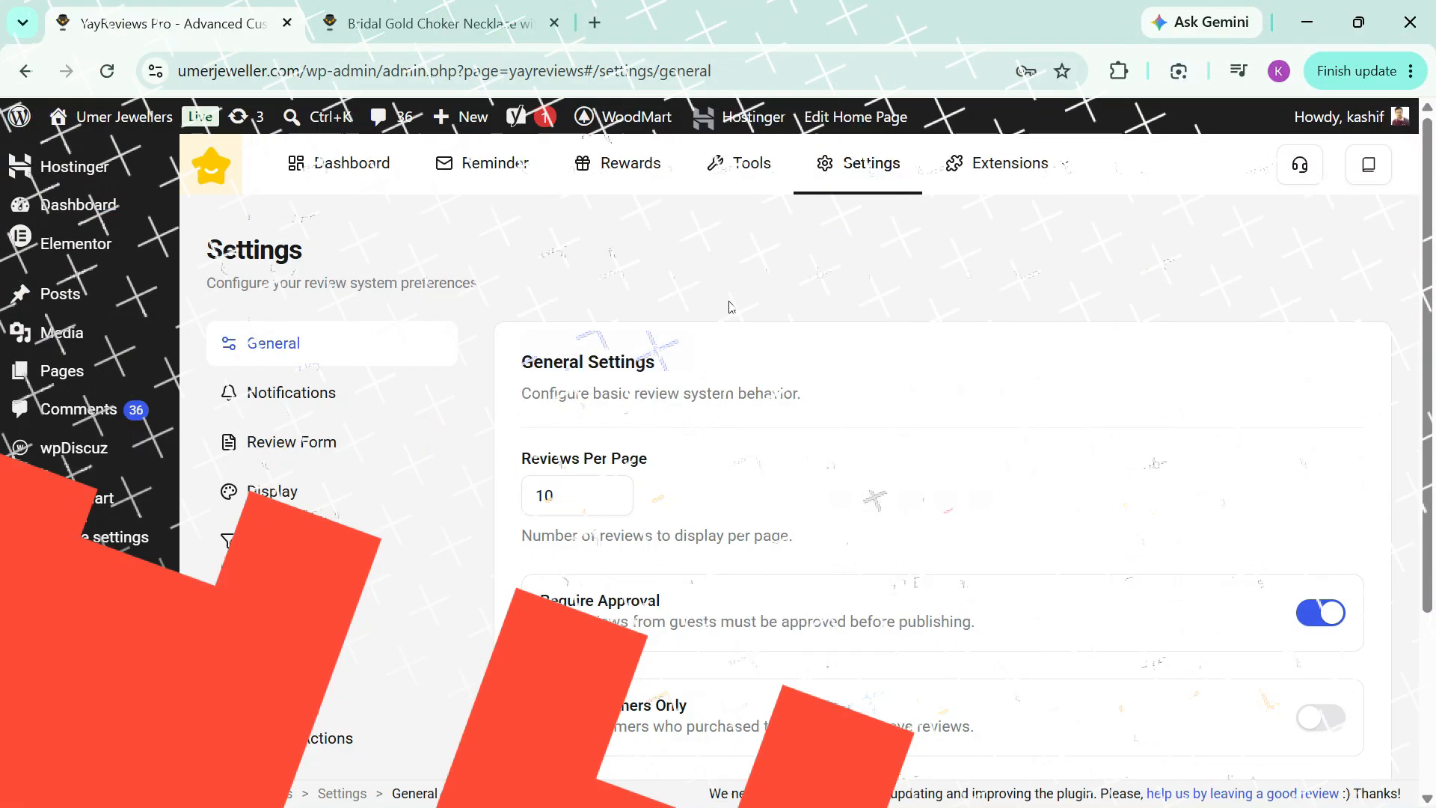
Step: Open the settings of the AI Summaries extension and enable AI summaries
left_click(1021, 165)
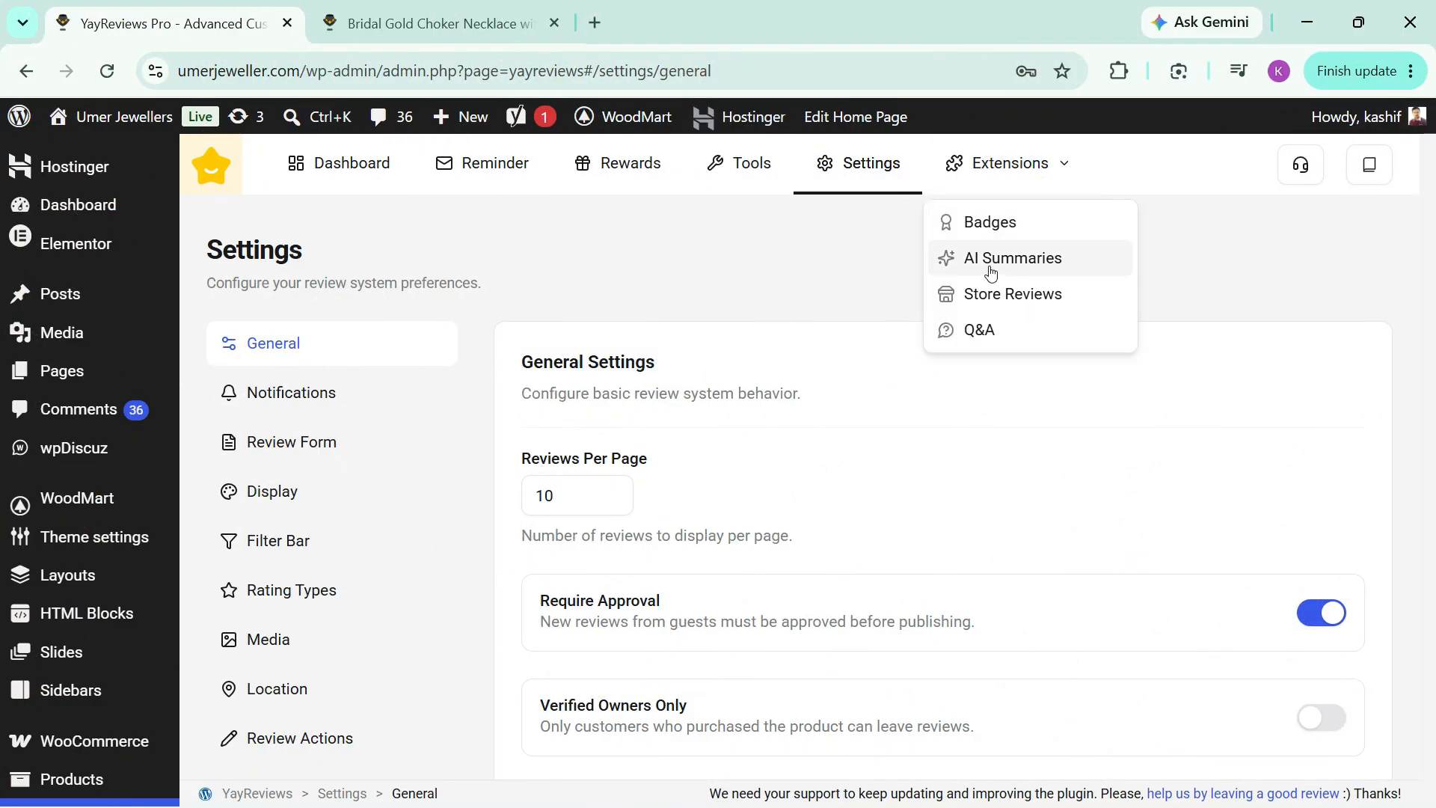
left_click(995, 272)
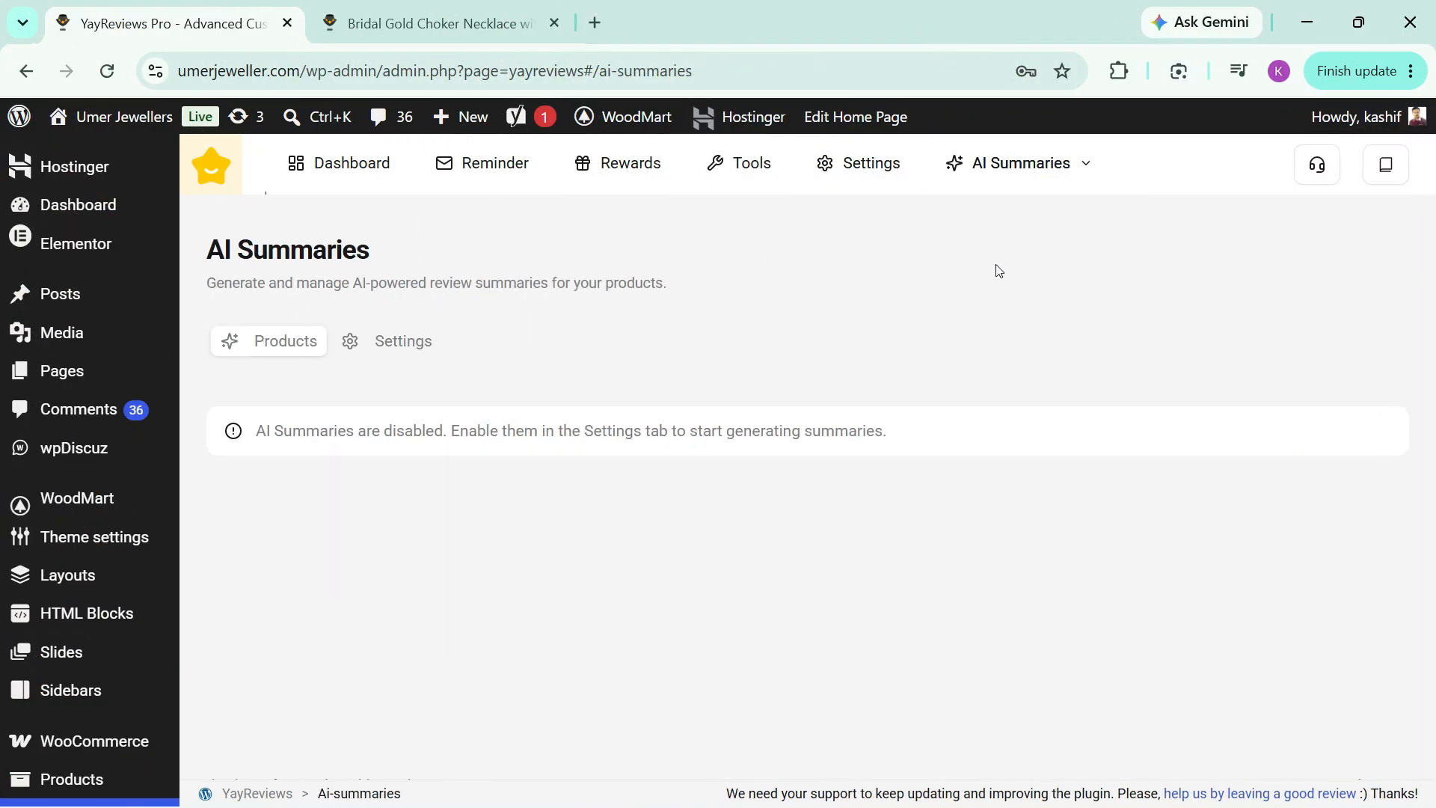
left_click(390, 344)
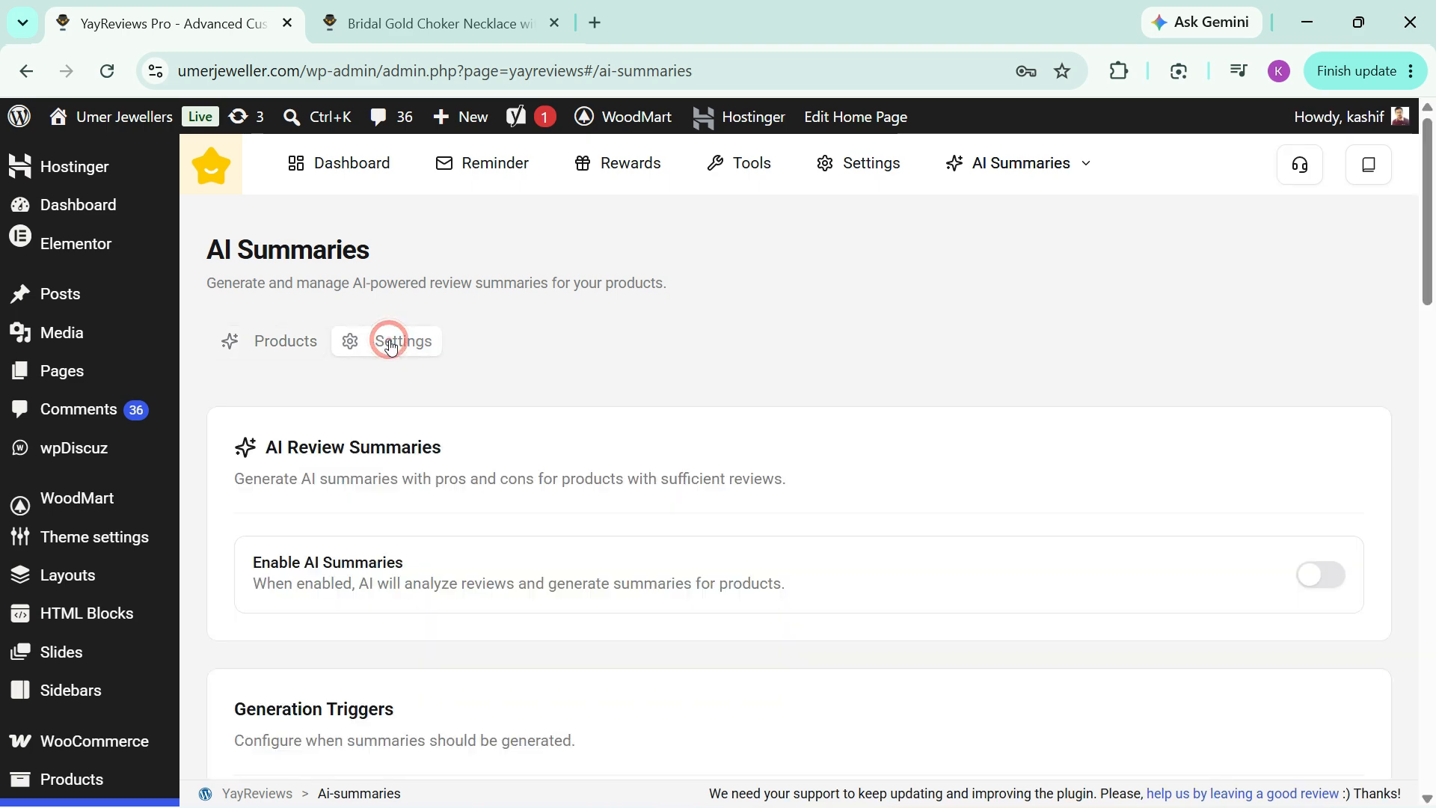
left_click(1321, 578)
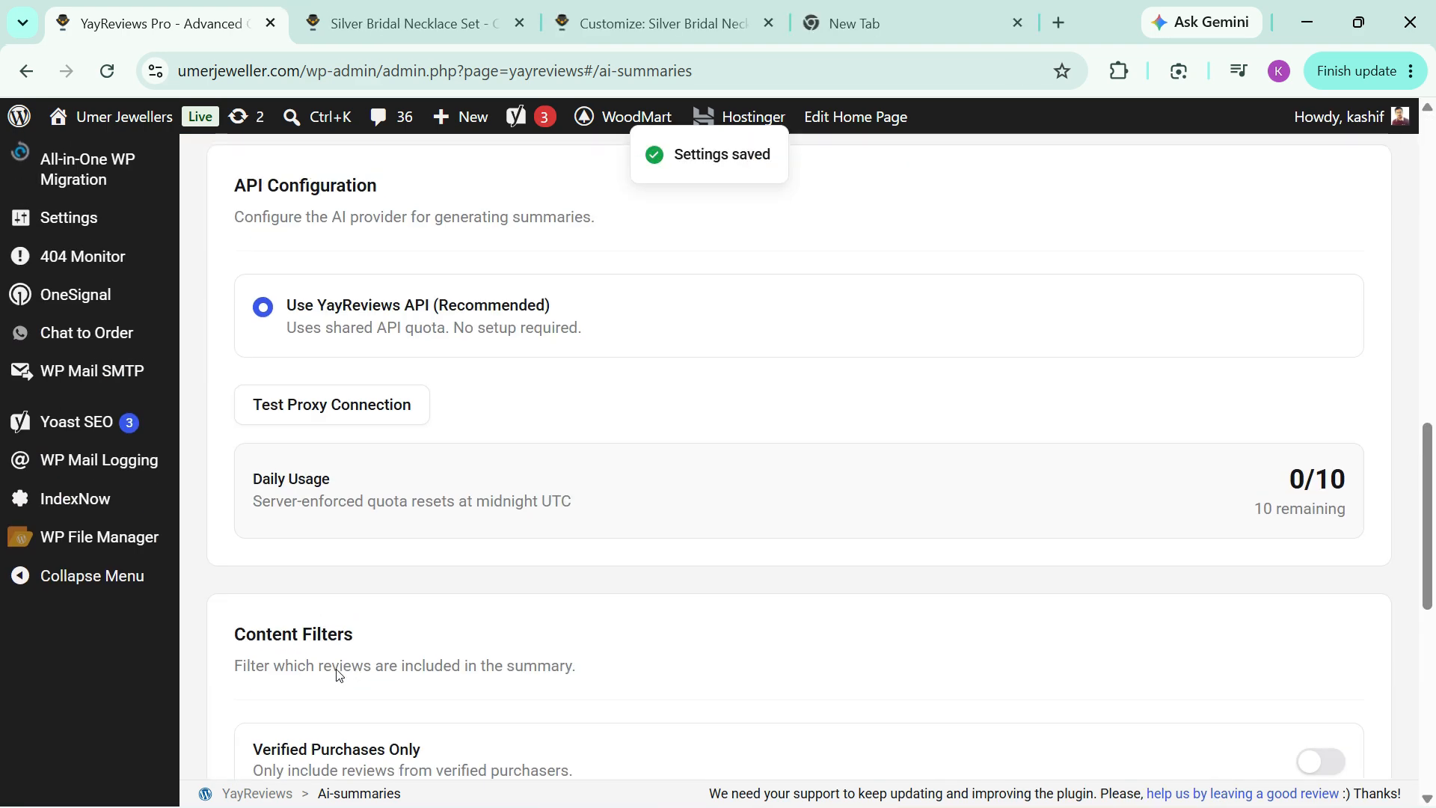
Step: Generate an AI review summary for the Bridal Gold Choker Necklace and highlight the summary text under the product name
scroll(337, 673, "up", 10)
left_click(270, 341)
scroll(500, 381, "down", 7)
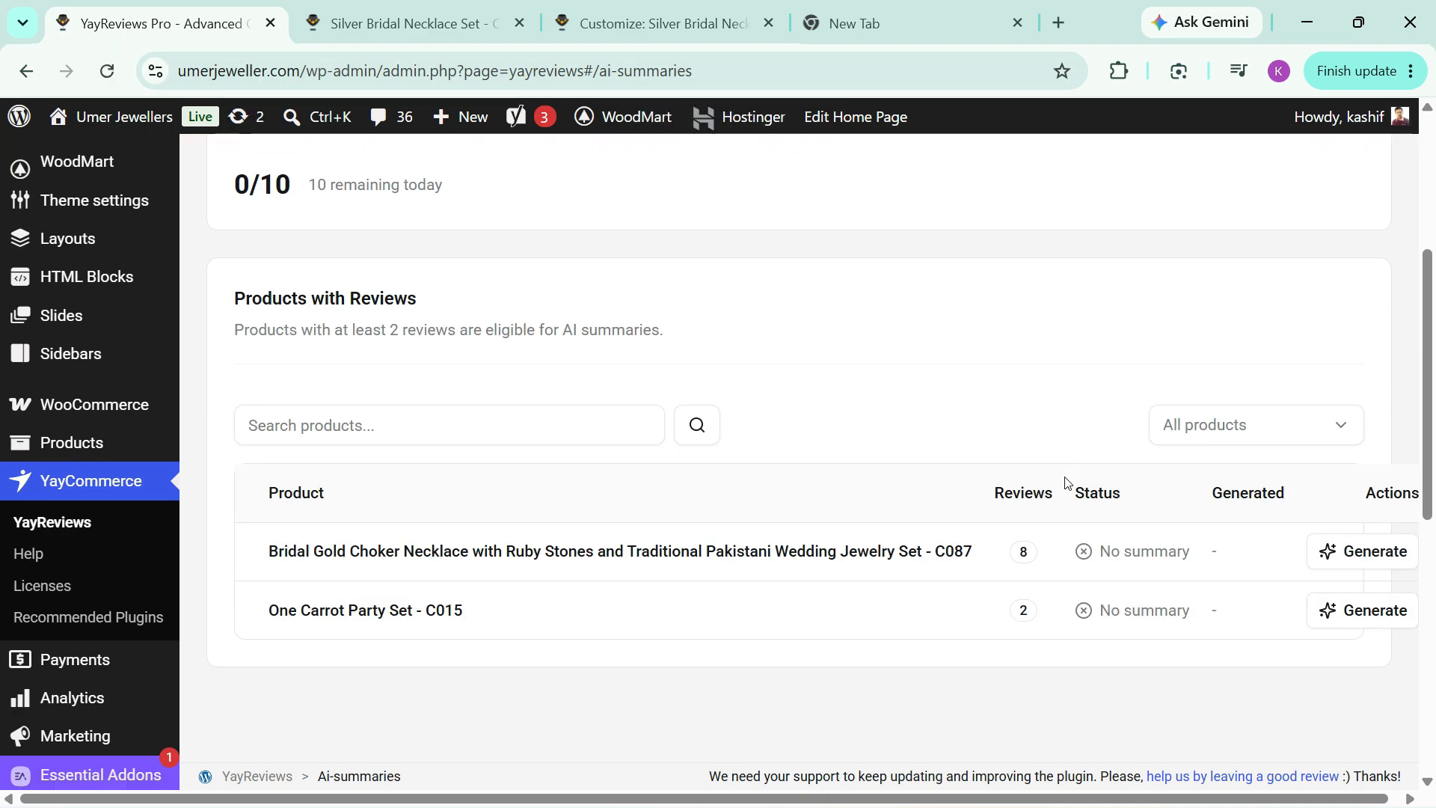
left_click(1360, 561)
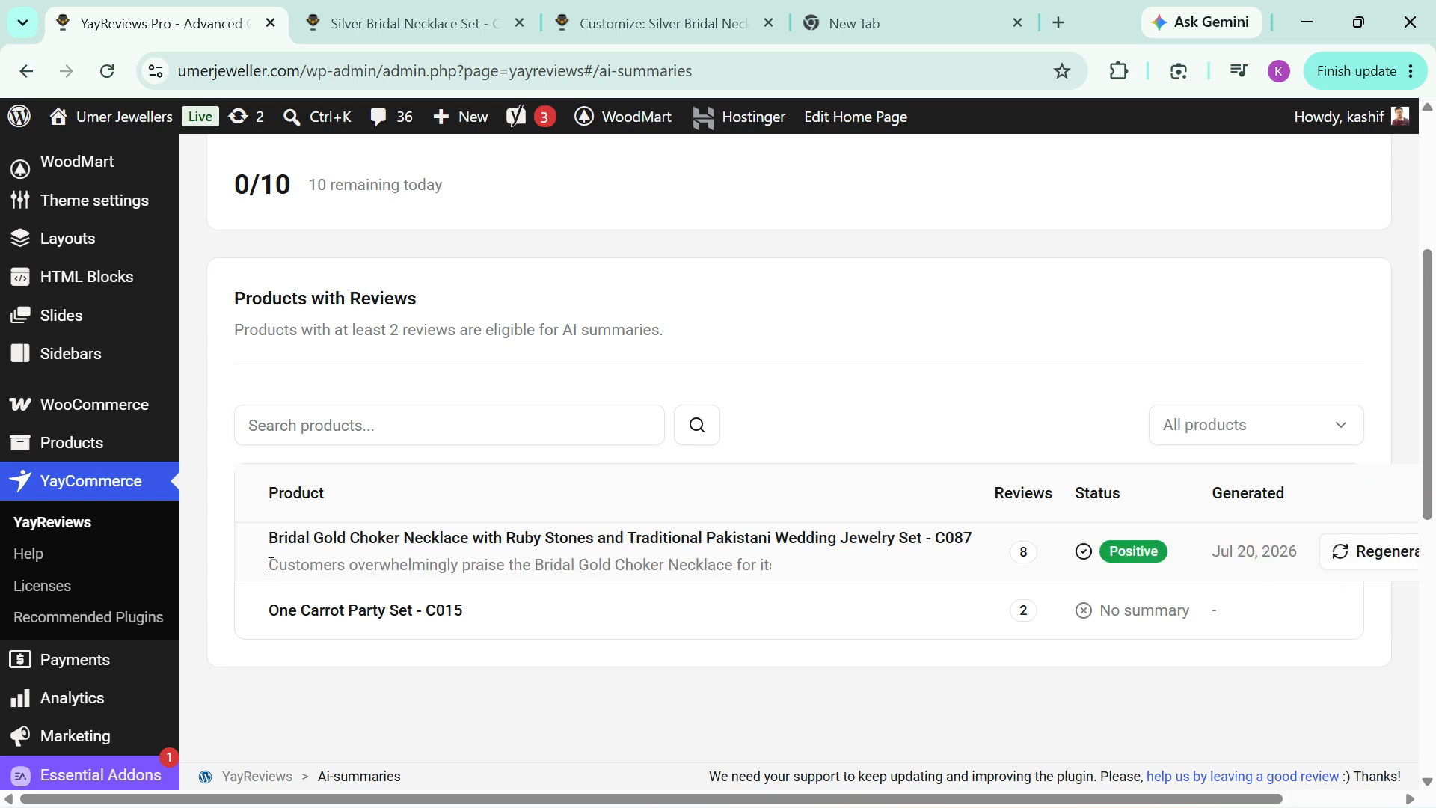
left_click_drag(271, 563, 798, 568)
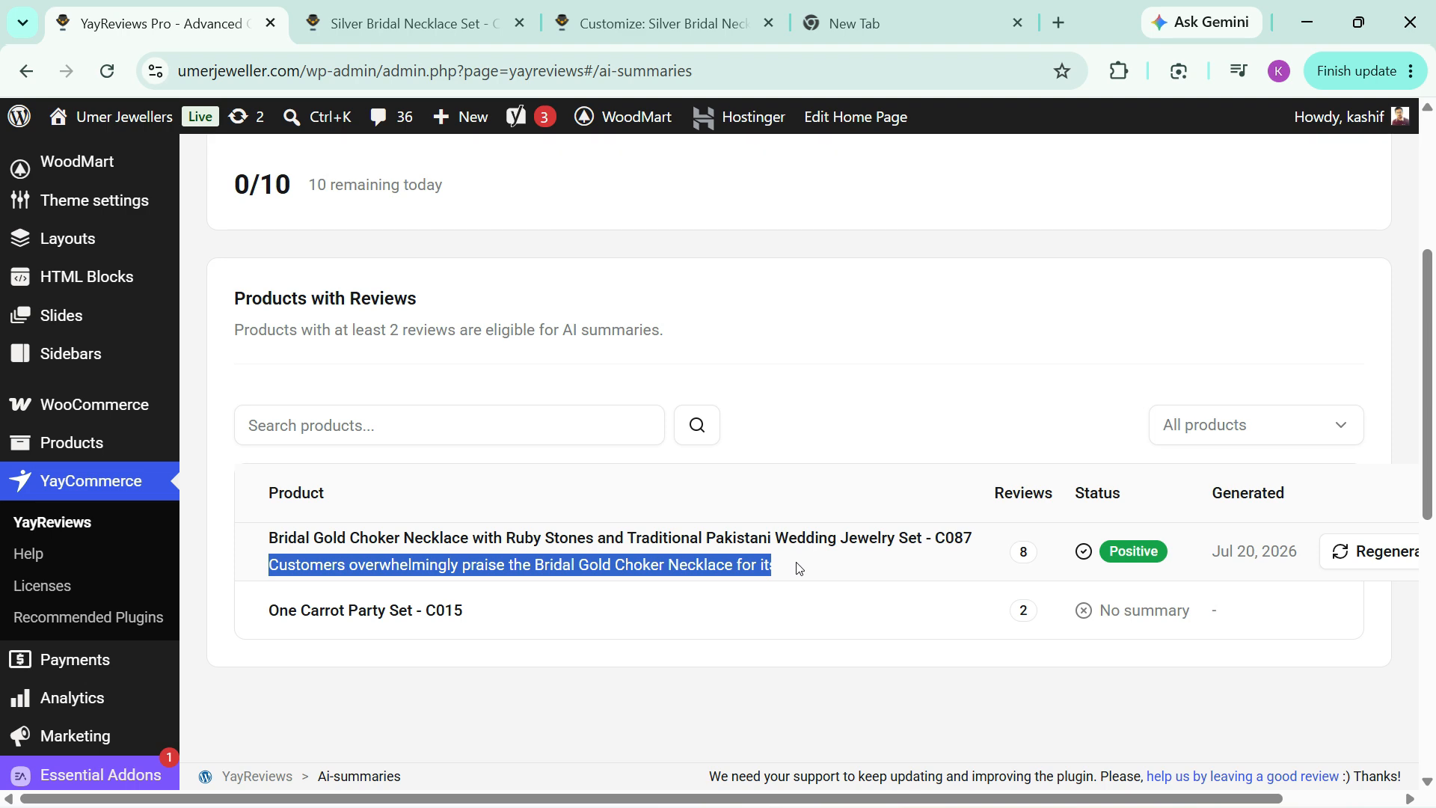
left_click(830, 570)
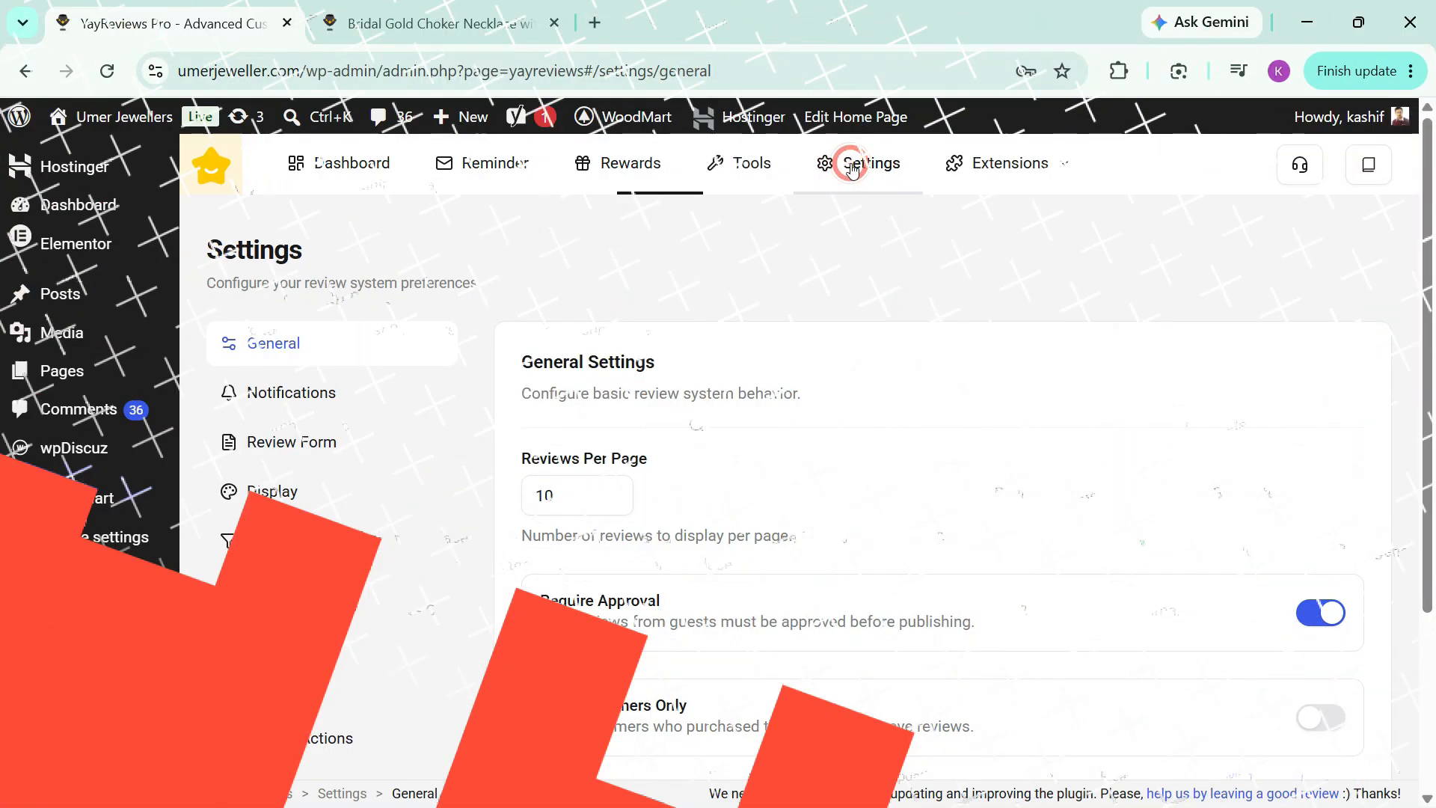
Step: Turn on the social proof popup in the plugin settings and look through its position, timing and content filter options
scroll(538, 381, "down", 5)
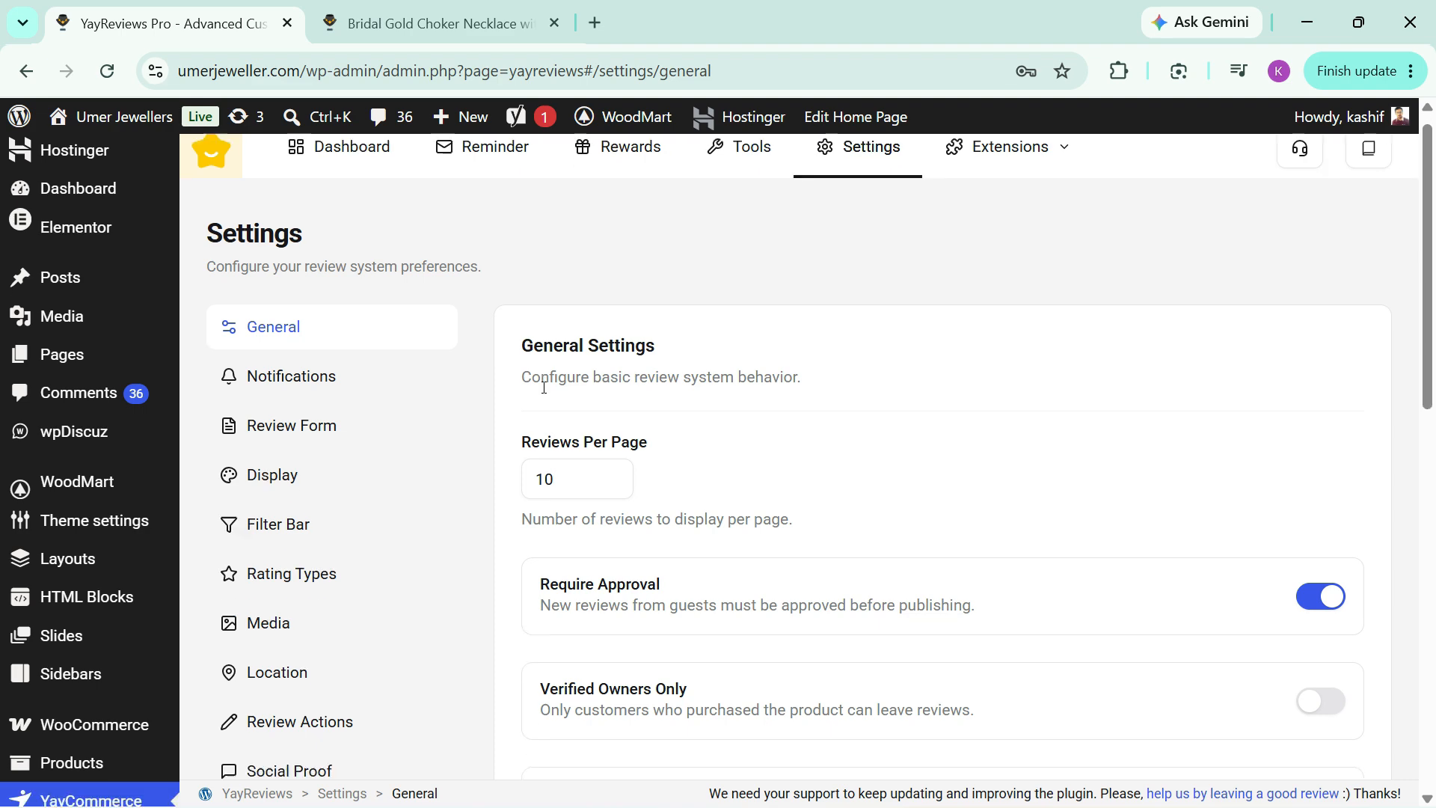
left_click(288, 452)
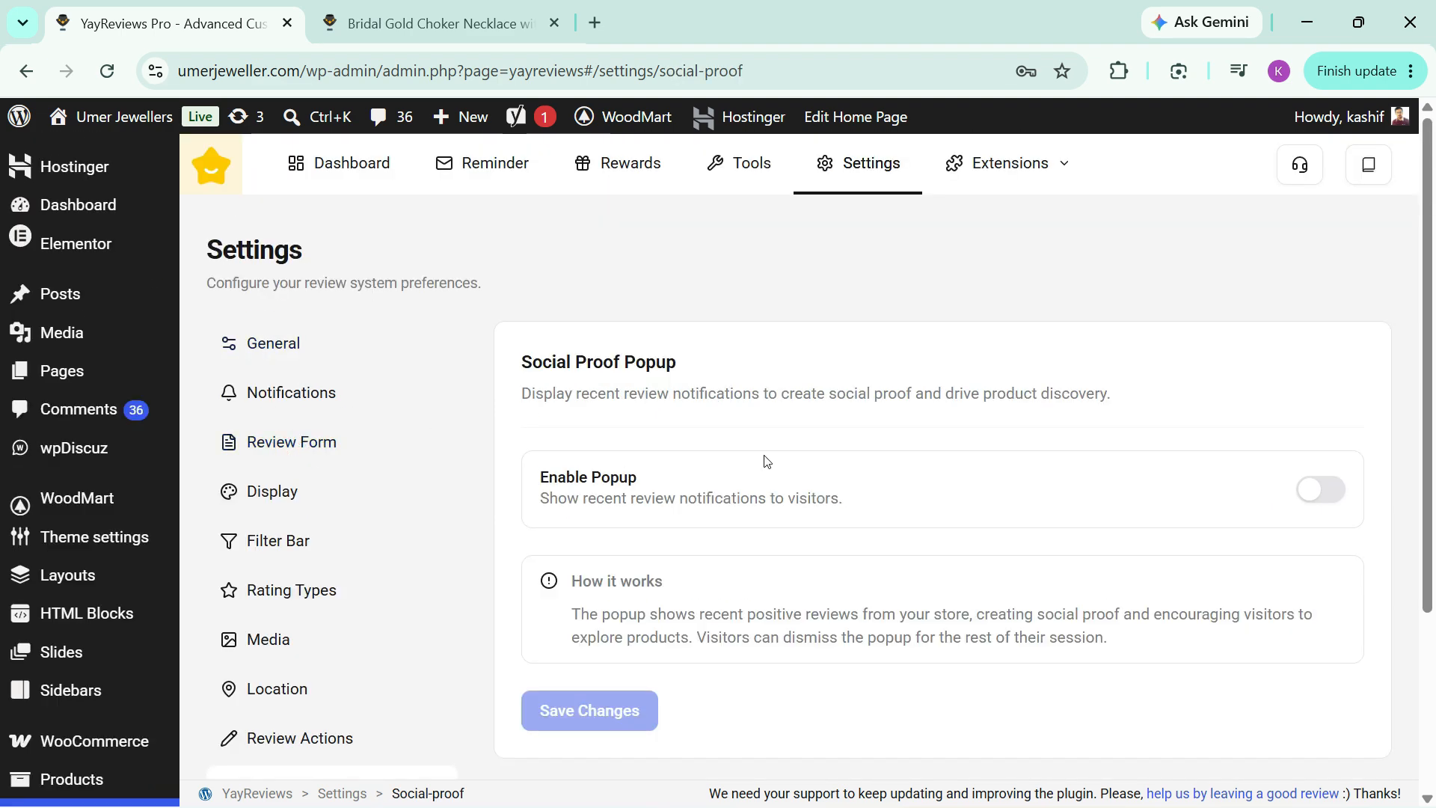
left_click(1310, 497)
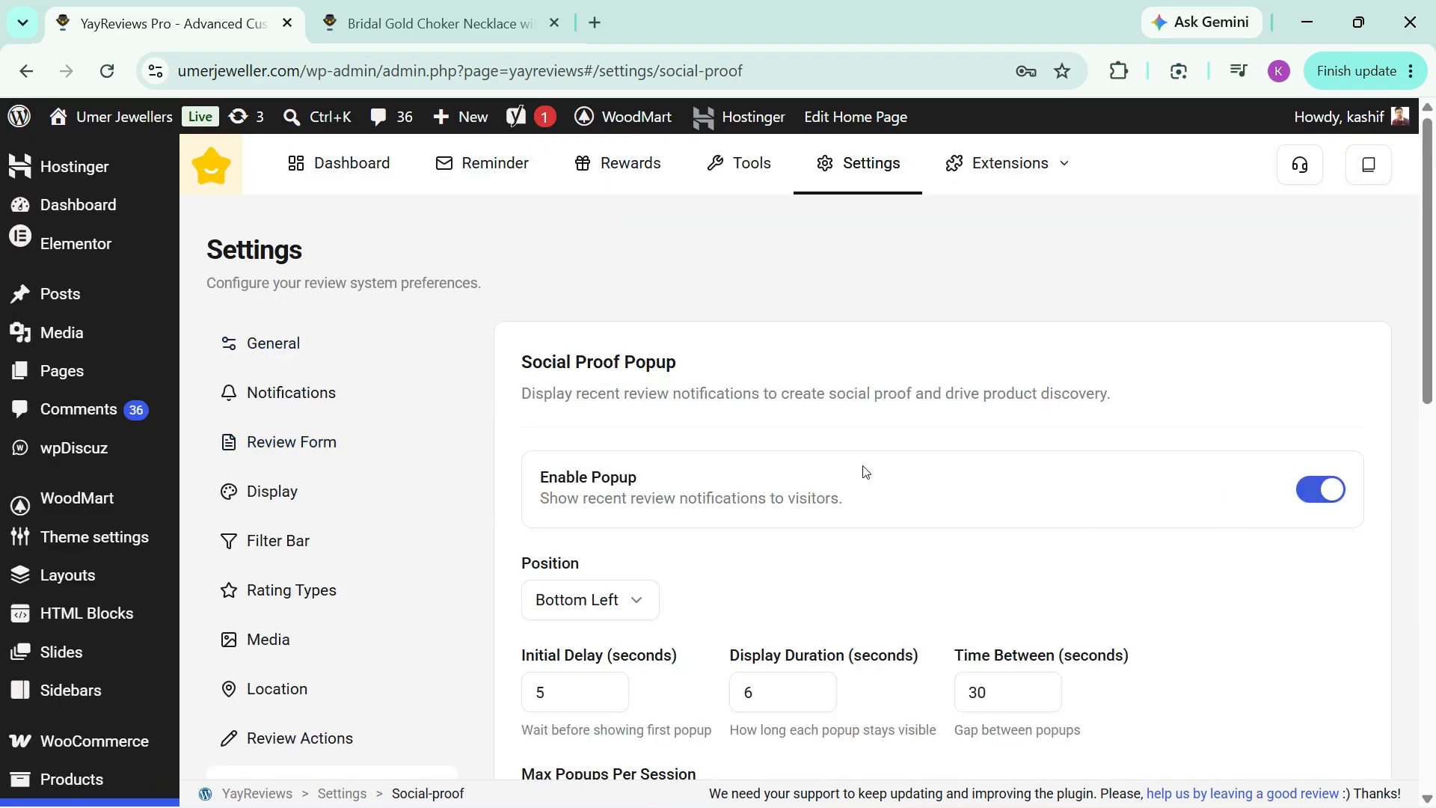
scroll(718, 503, "down", 1)
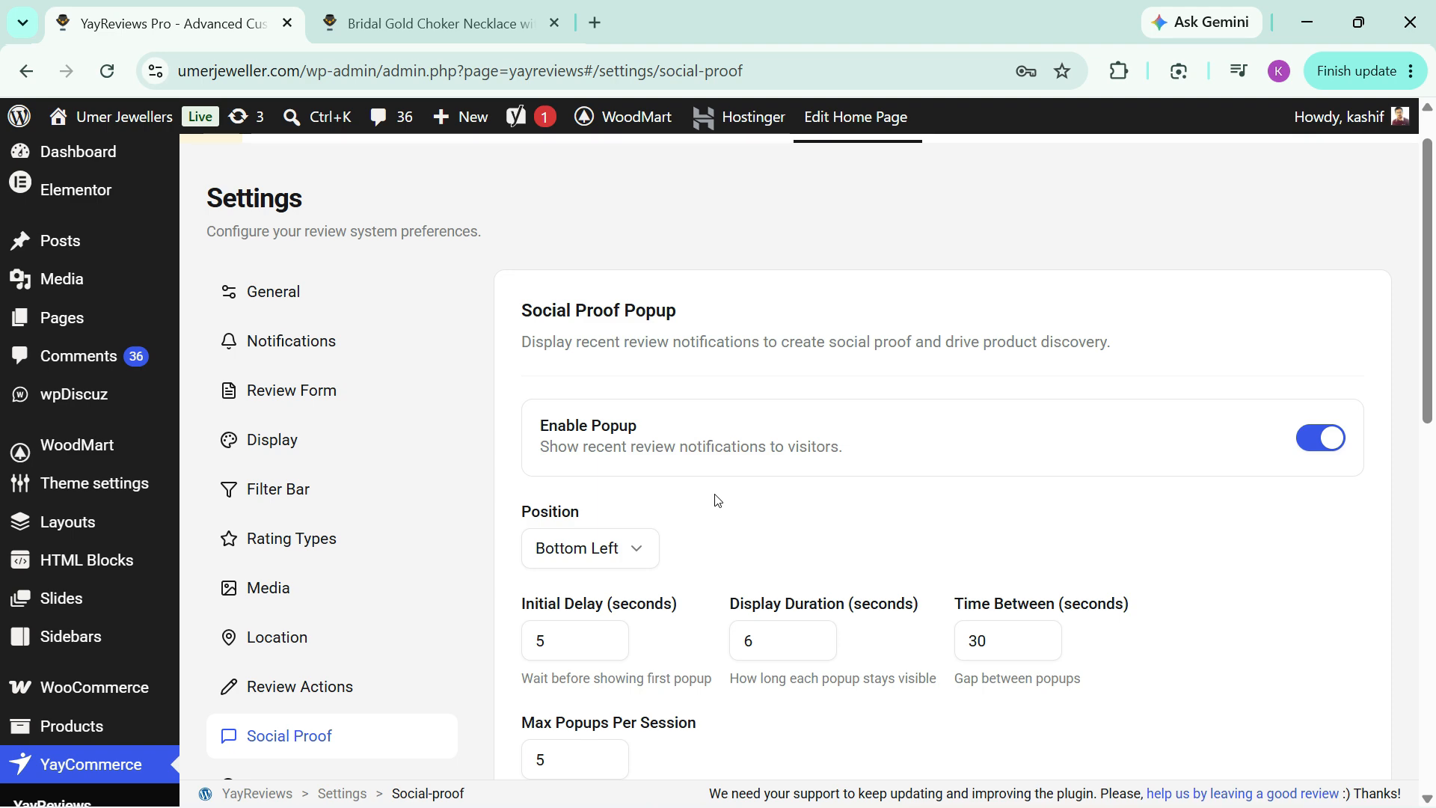
scroll(724, 491, "down", 5)
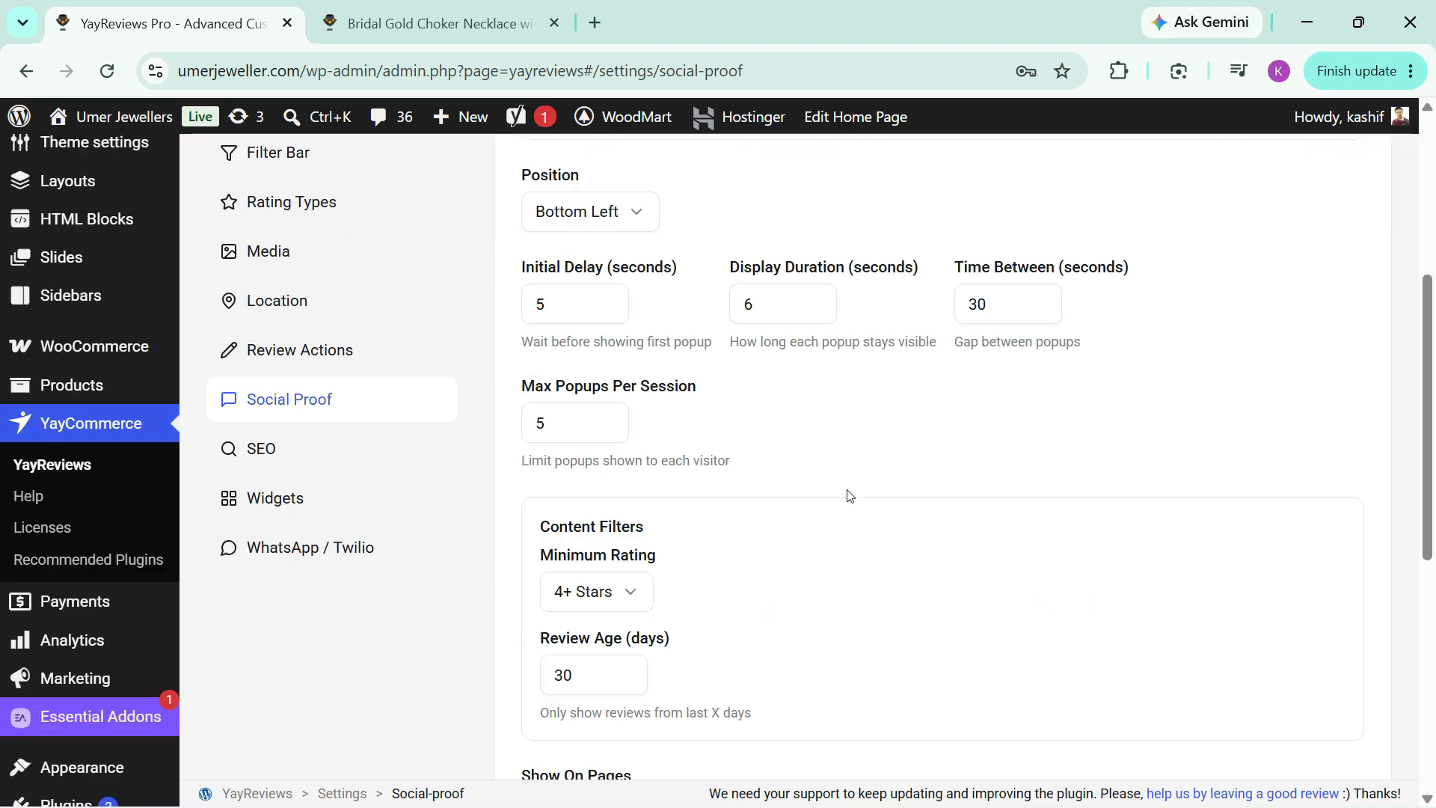
Step: Look through the rich snippet and schema options in the SEO settings
left_click(256, 447)
scroll(748, 445, "down", 2)
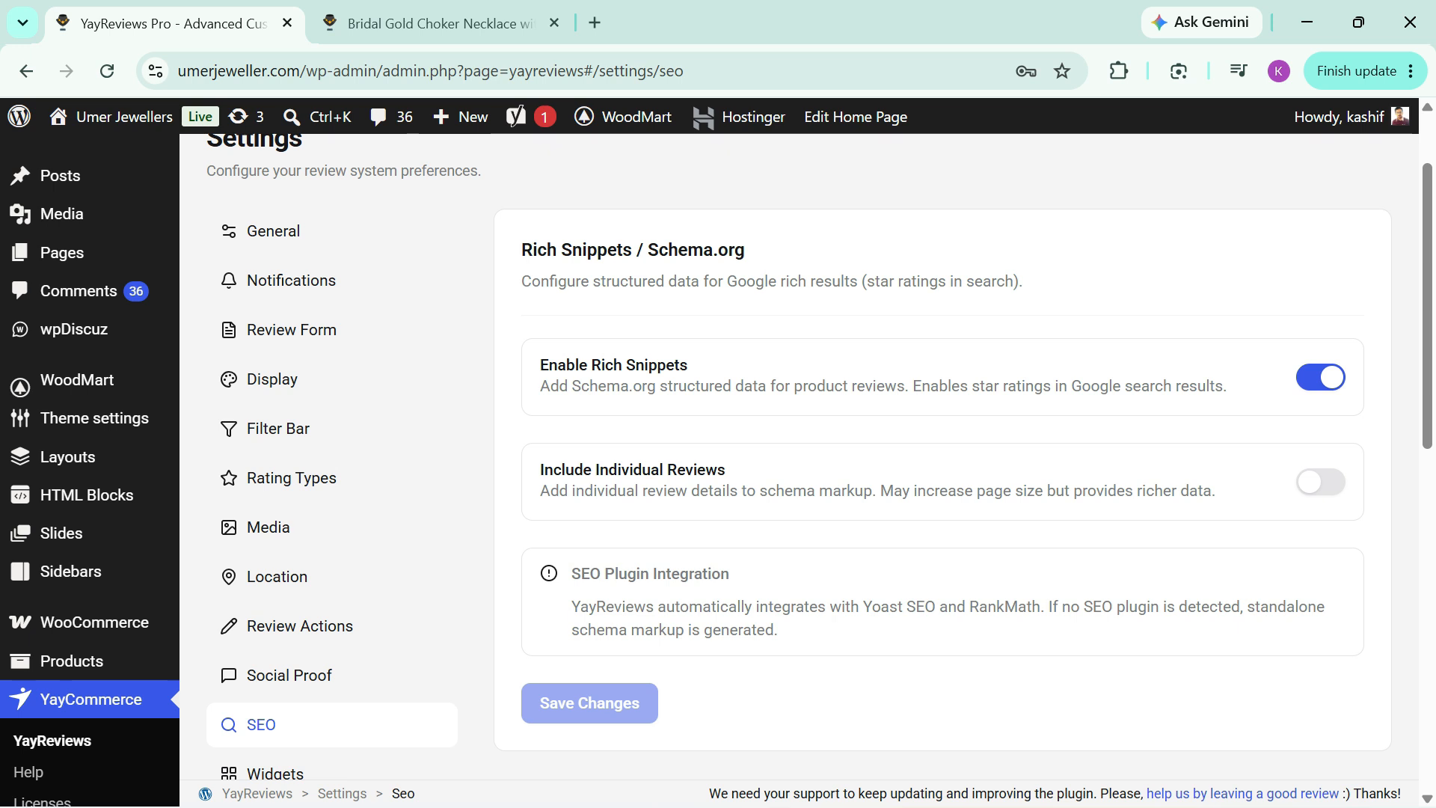
scroll(283, 511, "down", 2)
Step: Enable the display of the reviewer's country in the Location settings and save the changes
left_click(276, 350)
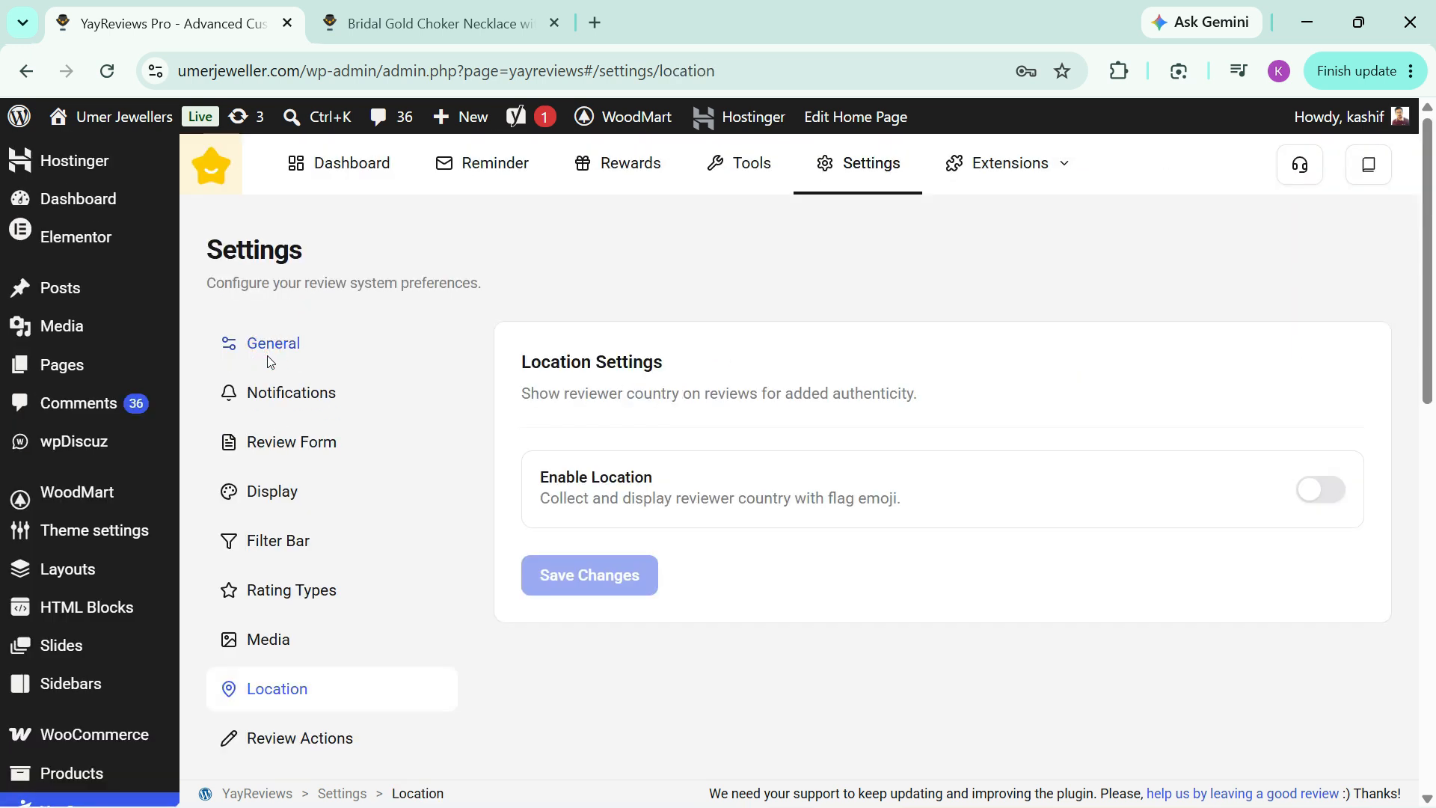
left_click(1322, 489)
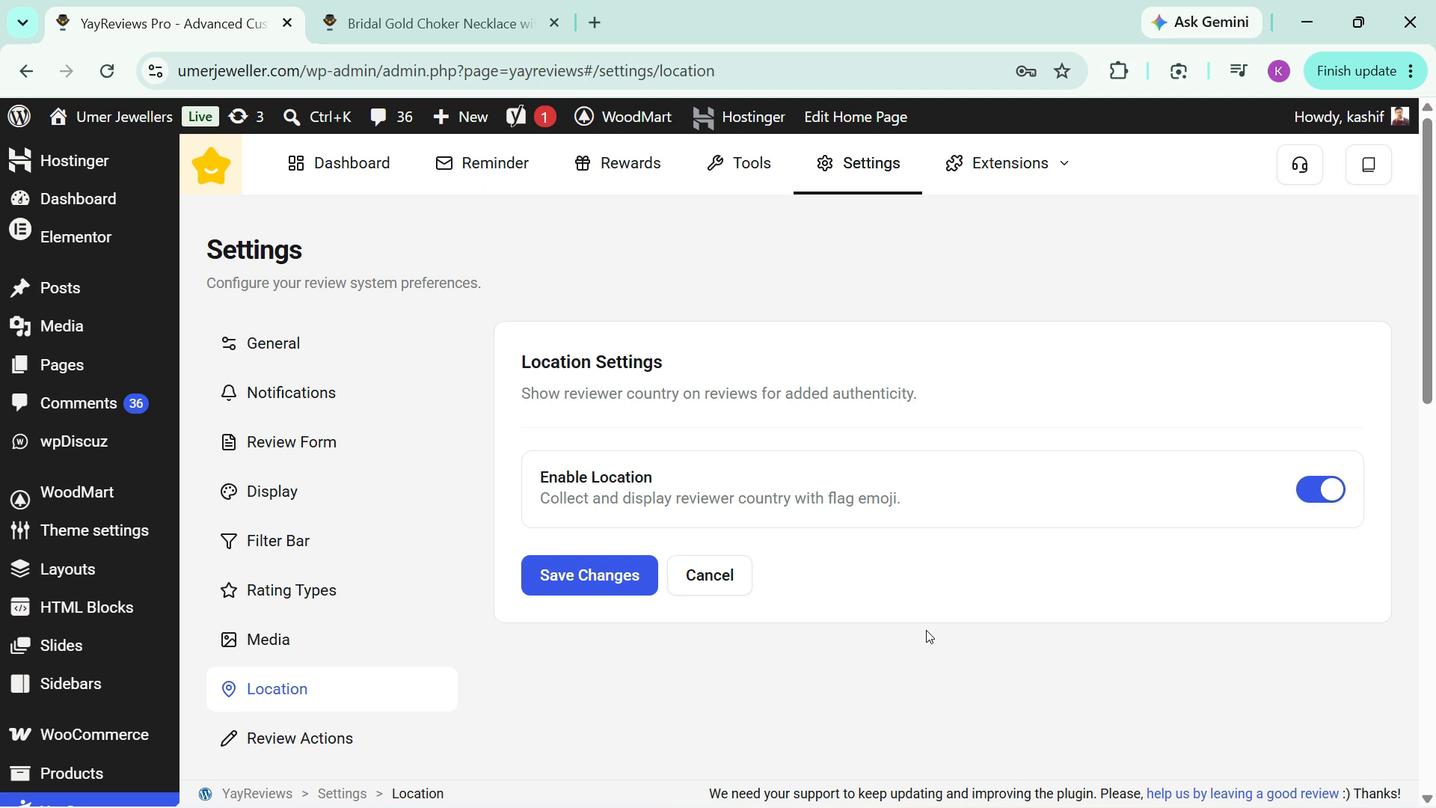
left_click(592, 575)
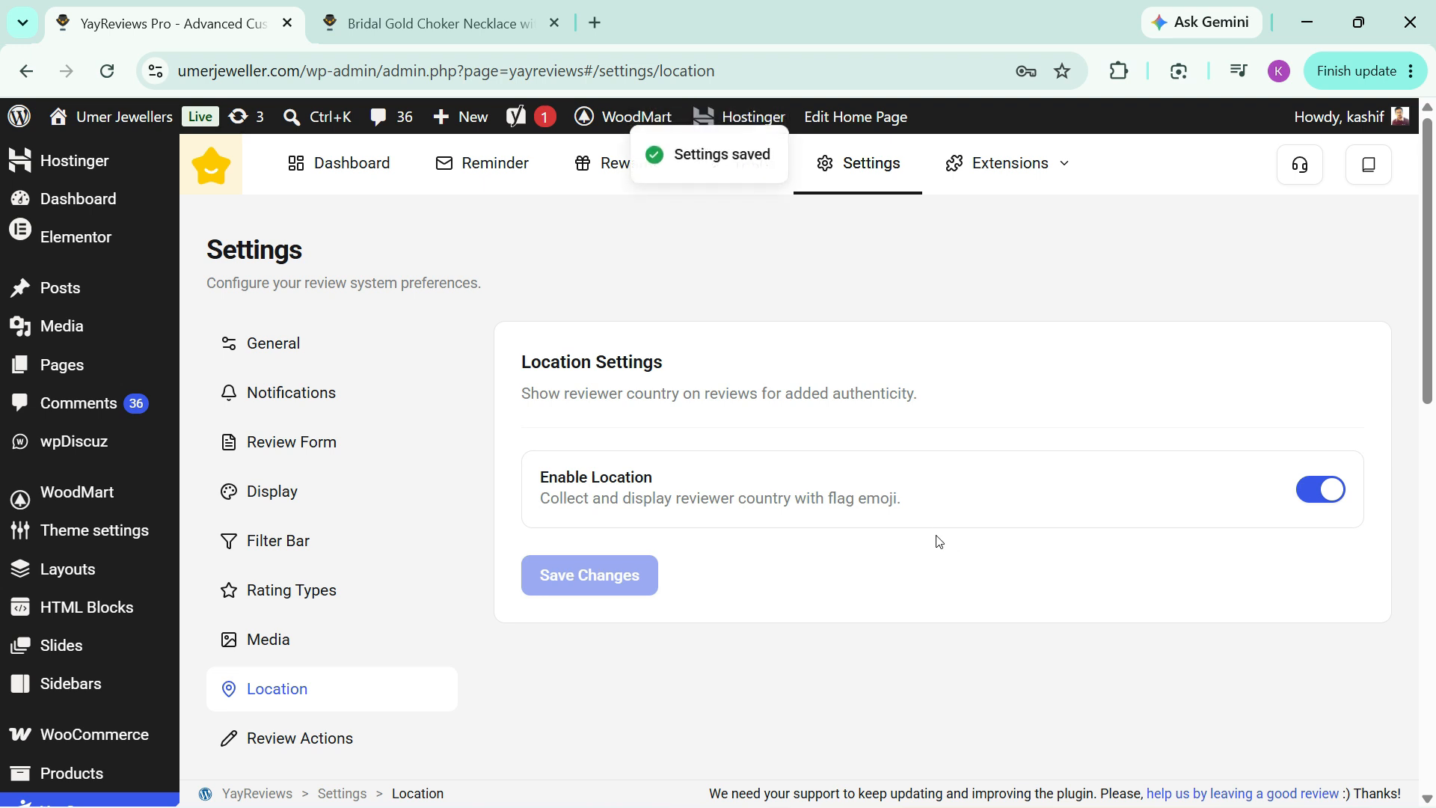
Step: Open the Store Reviews extension and enable the collection of store-level reviews
mouse_move(1010, 163)
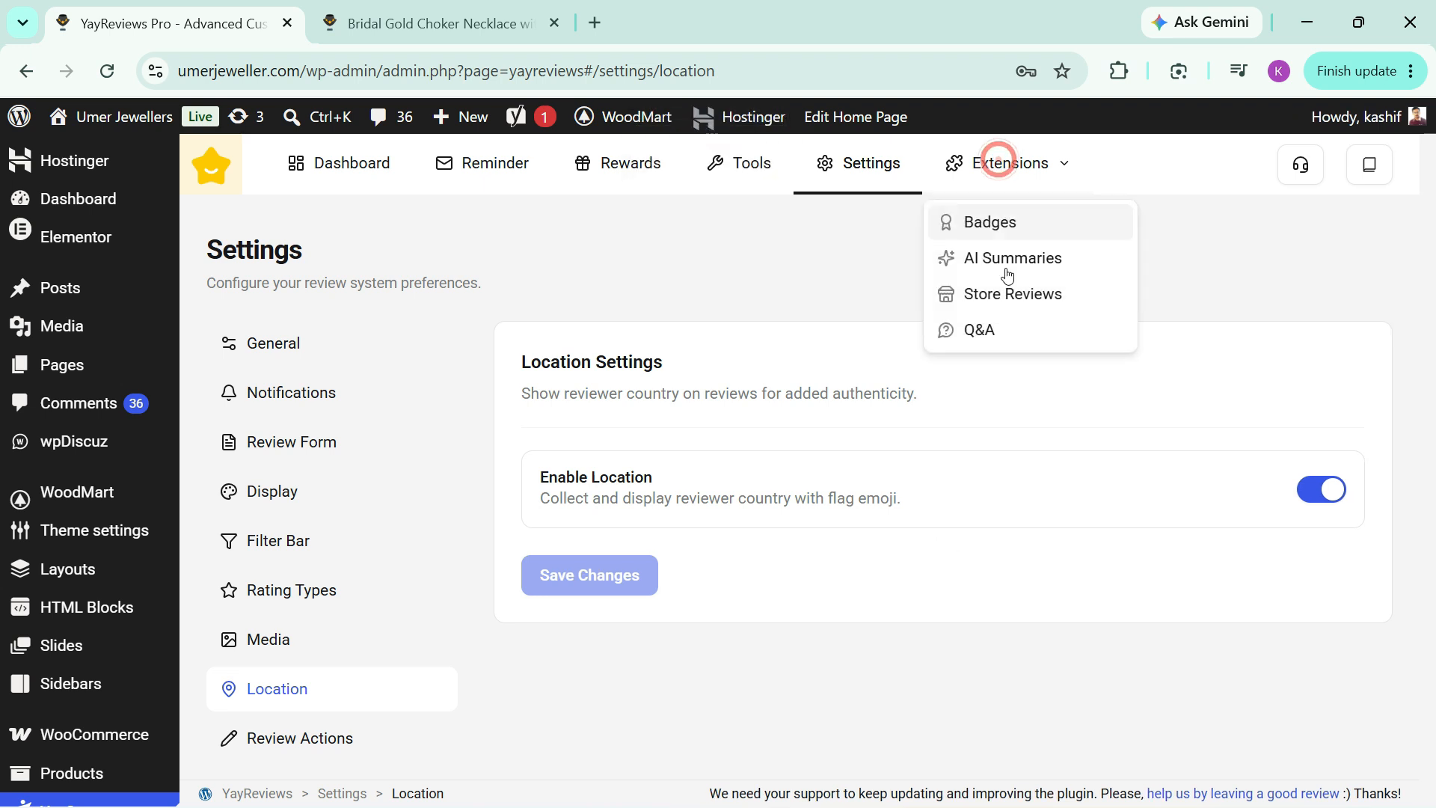
left_click(1006, 294)
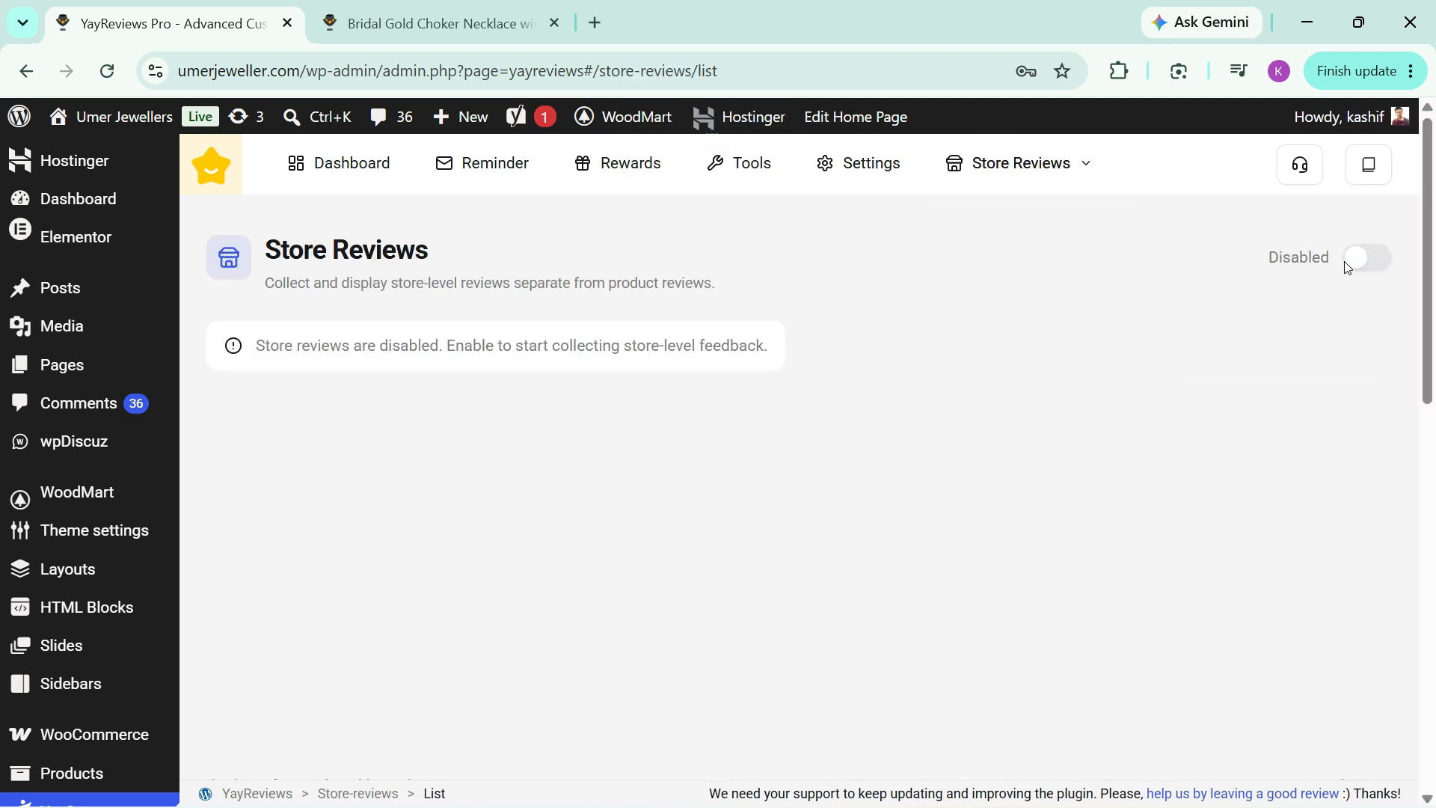
left_click(1357, 258)
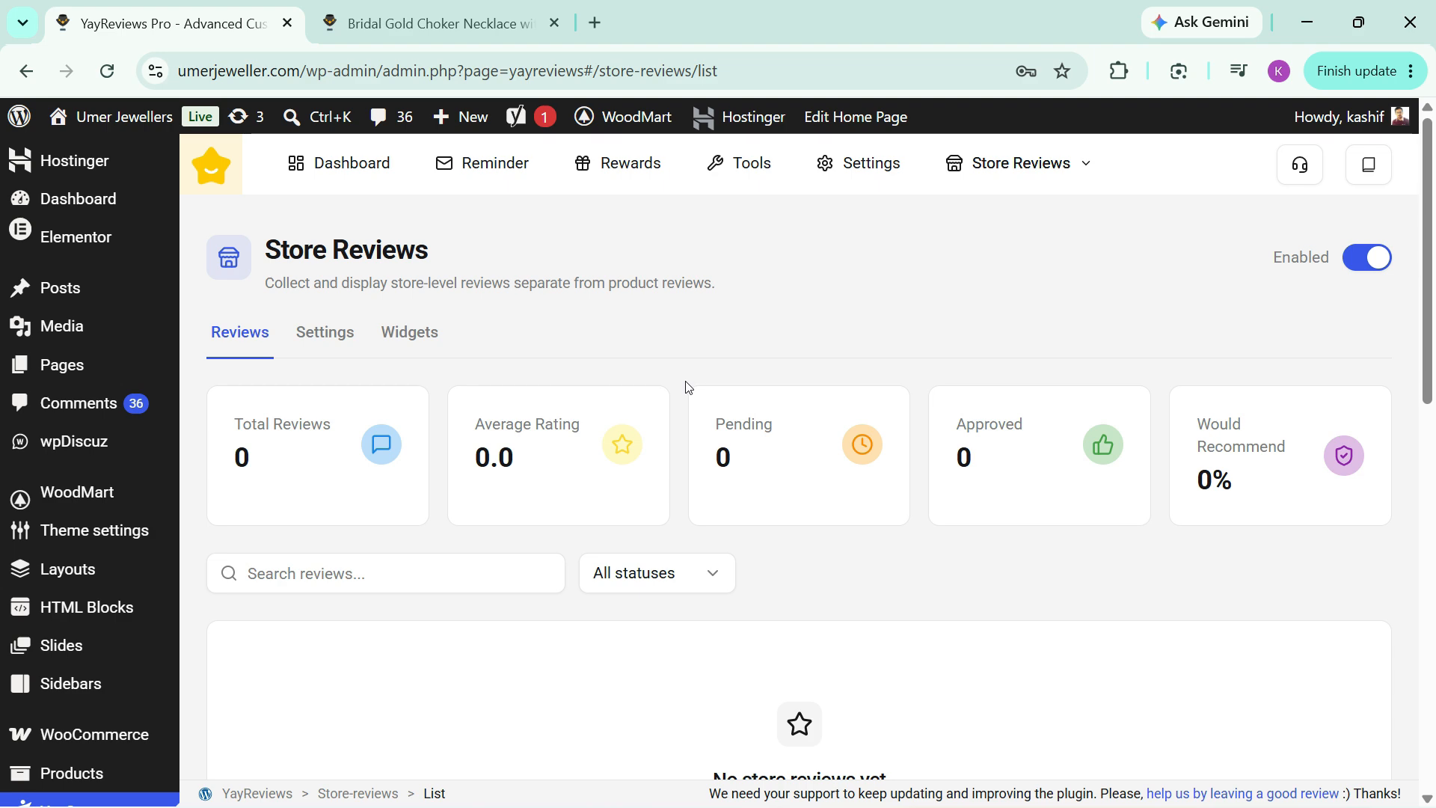
Step: Examine the General, Media and Display settings for store reviews
left_click(324, 332)
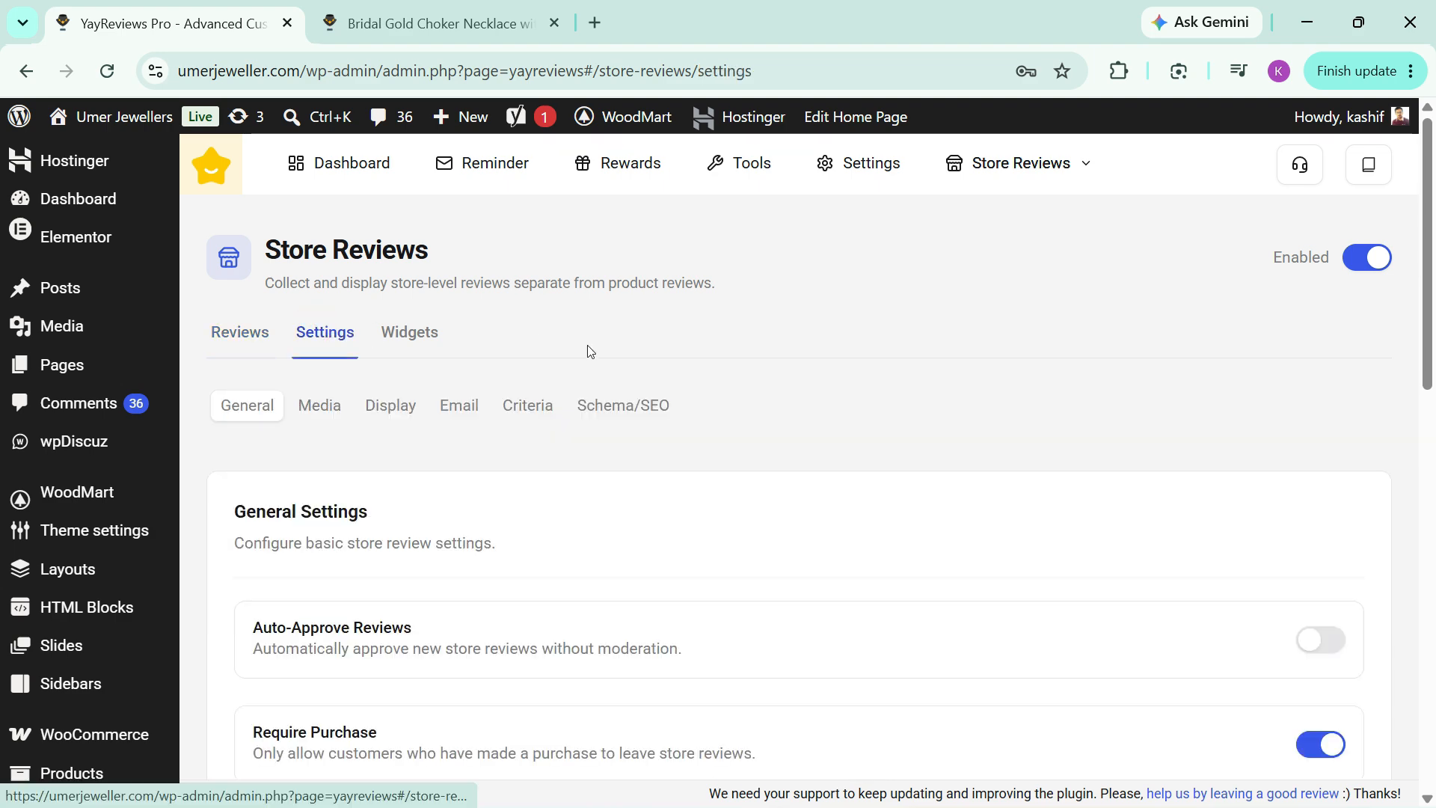
scroll(638, 362, "down", 5)
scroll(743, 445, "up", 4)
scroll(743, 446, "down", 3)
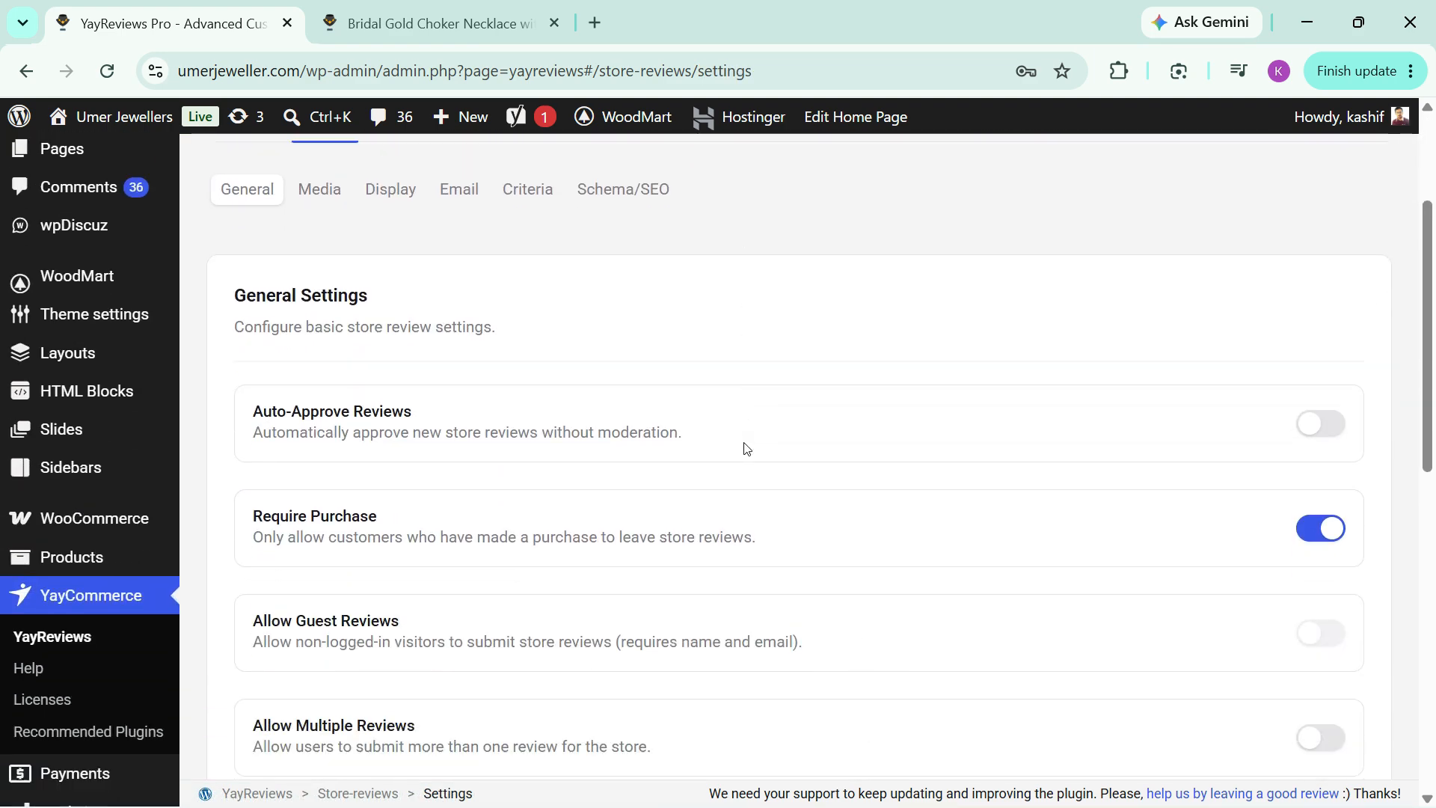
scroll(746, 447, "up", 2)
left_click(316, 292)
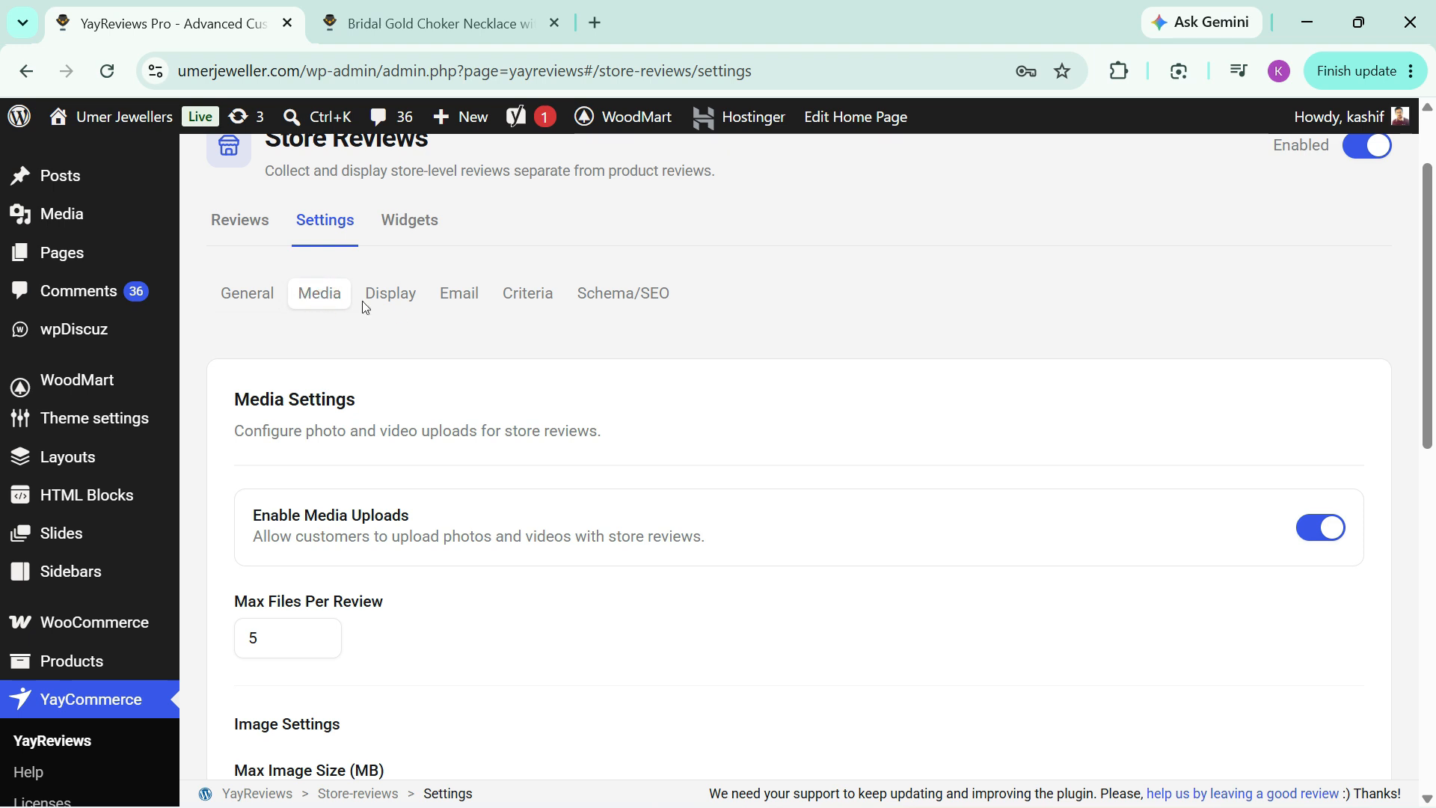
left_click(399, 300)
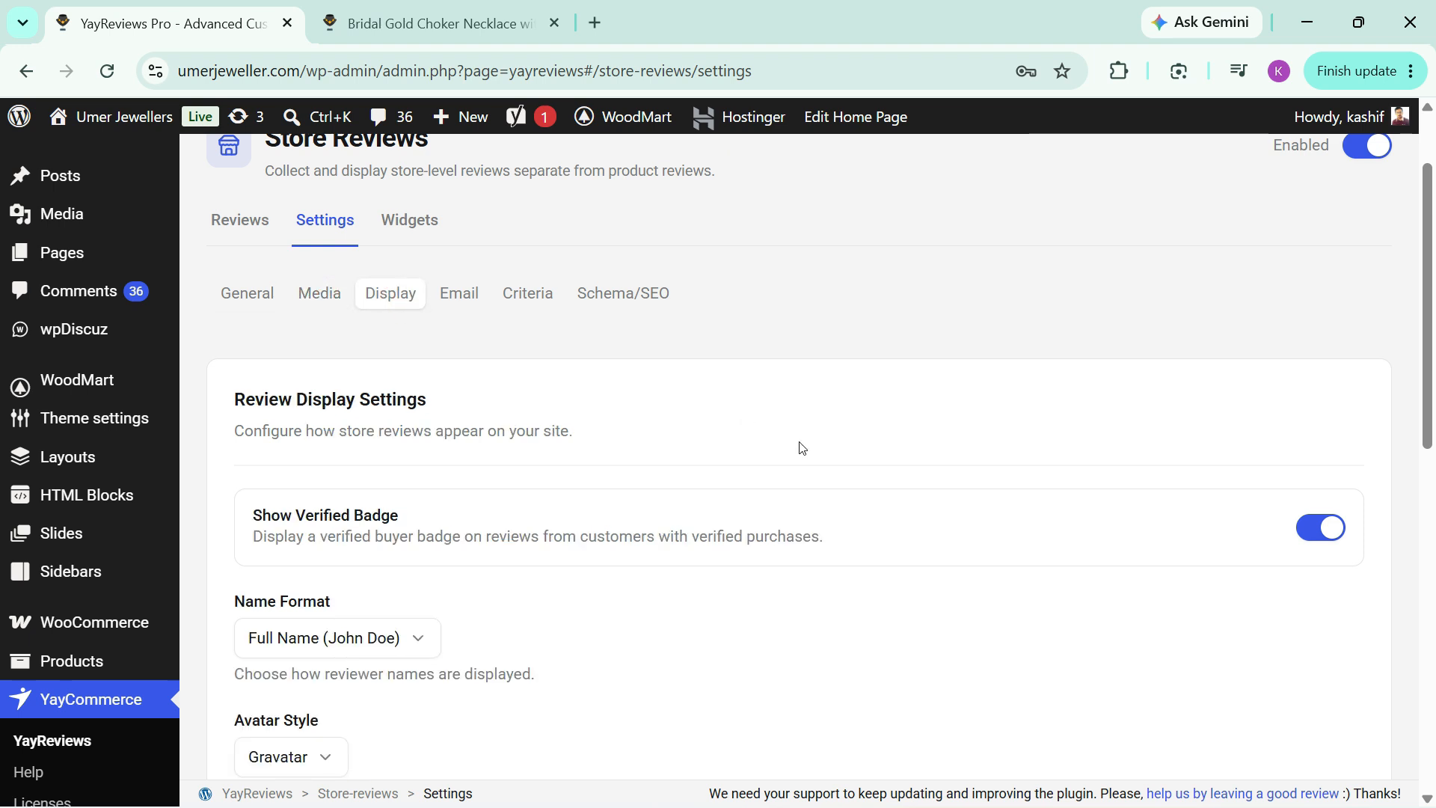
scroll(540, 421, "down", 3)
scroll(540, 421, "up", 3)
Step: Examine the email automation settings and the Schema/SEO settings for store reviews
left_click(462, 294)
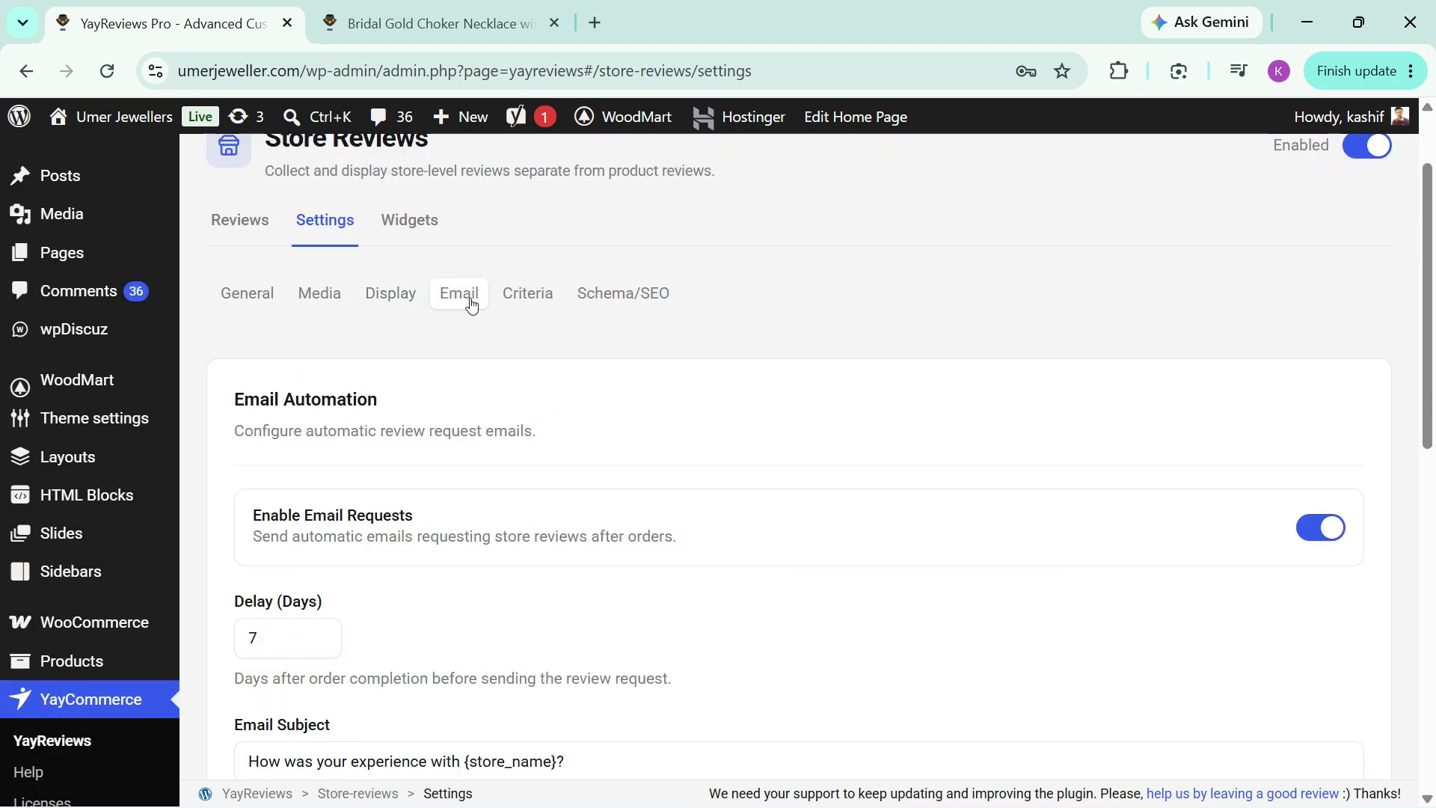
scroll(411, 523, "down", 2)
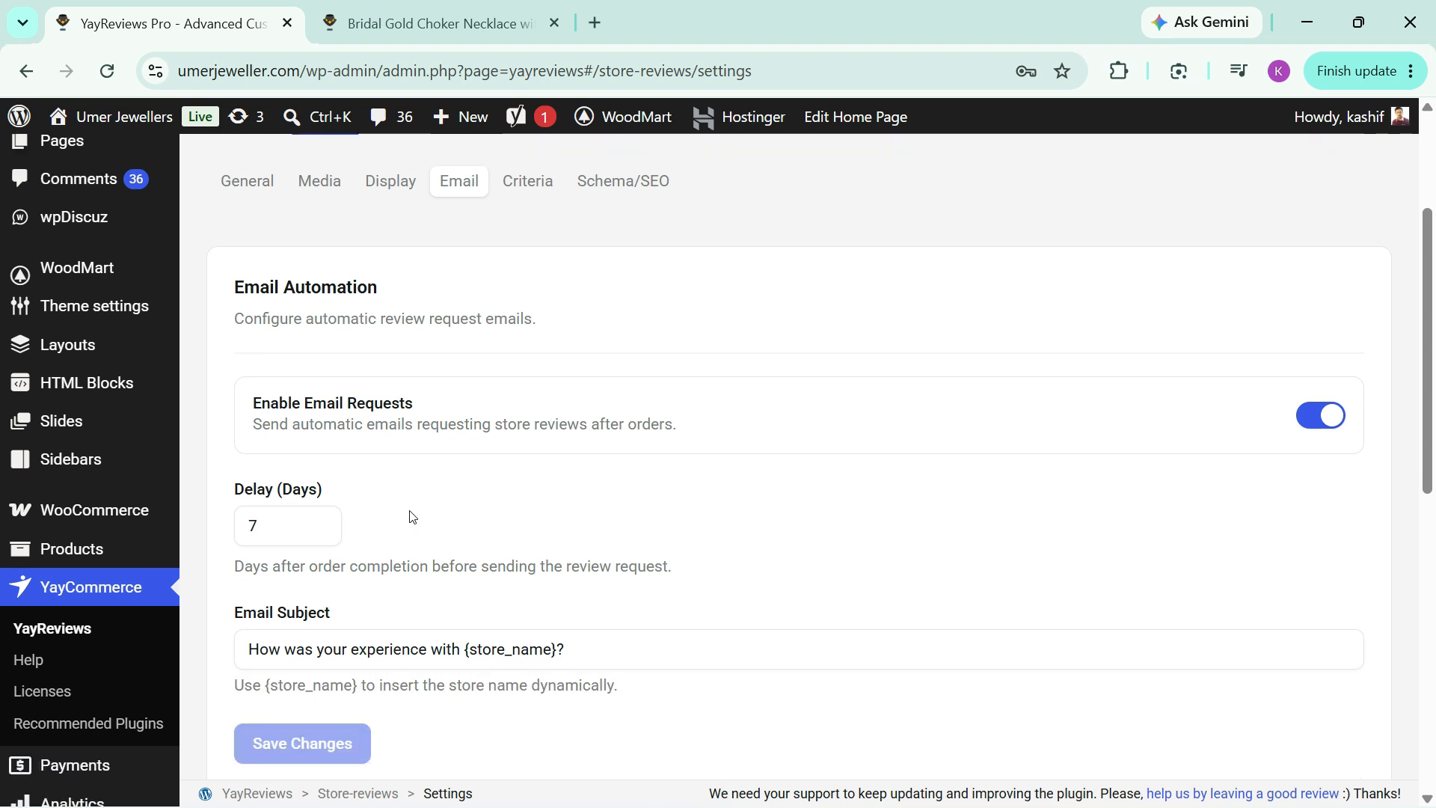
scroll(419, 509, "down", 1)
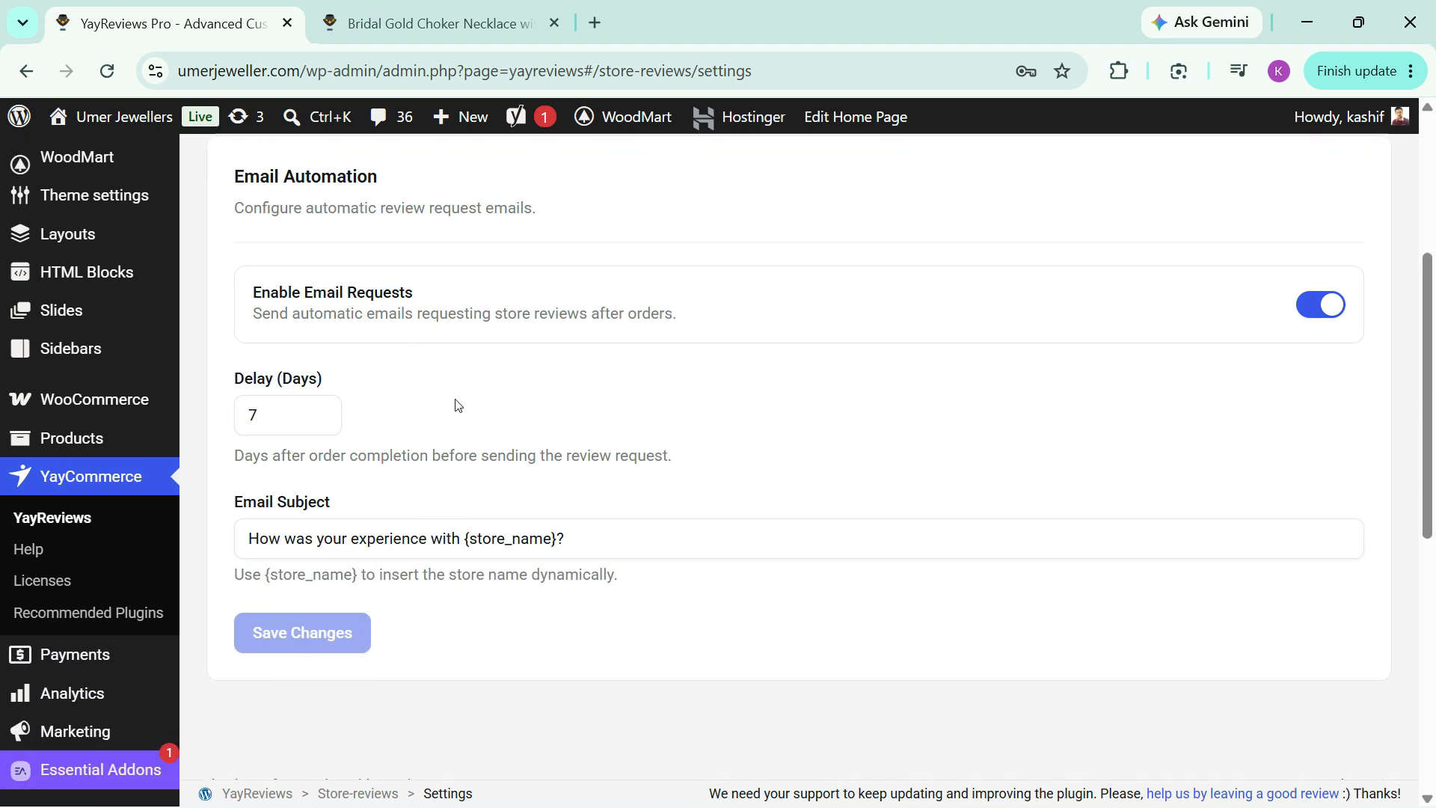
scroll(459, 404, "up", 5)
left_click(612, 407)
scroll(742, 420, "down", 2)
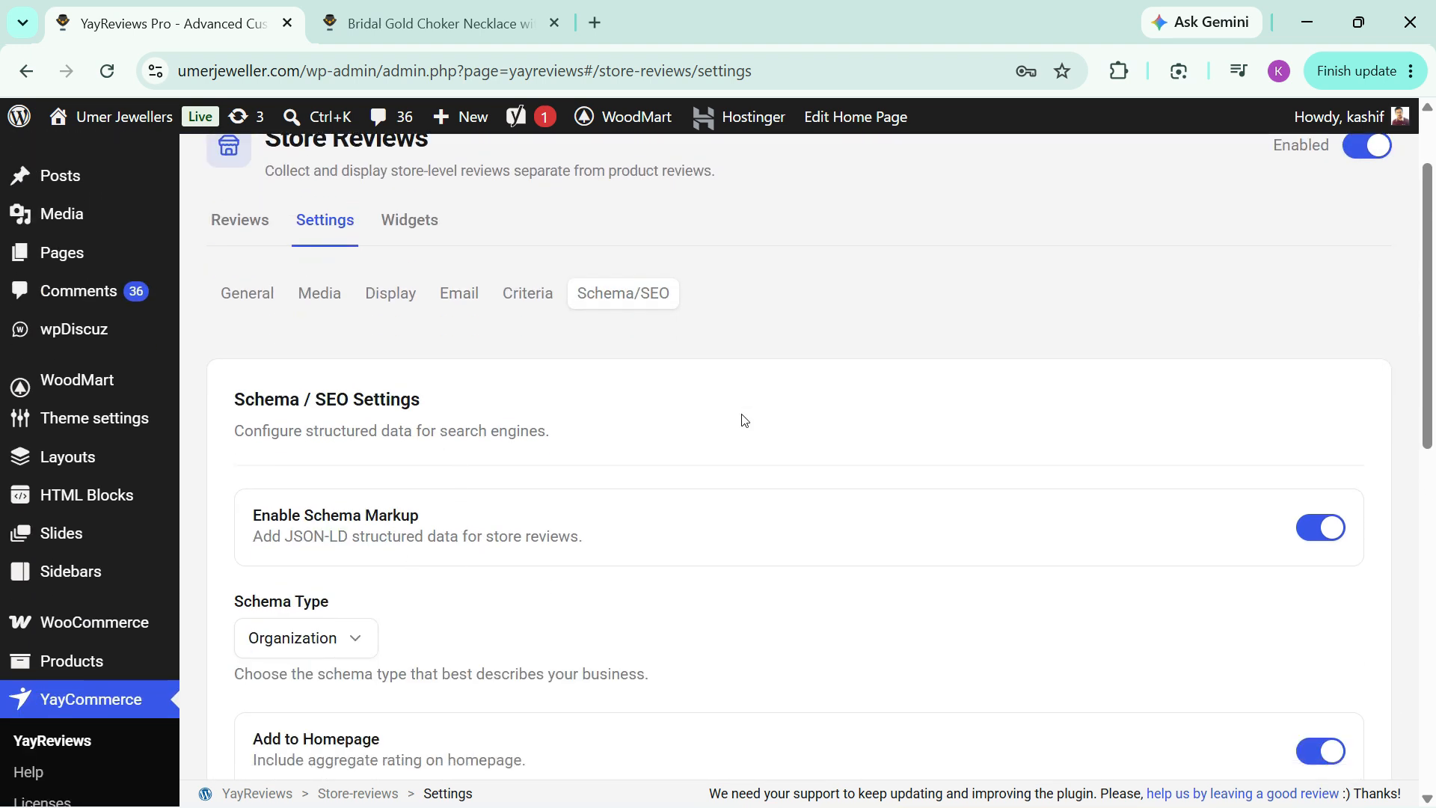
scroll(741, 420, "down", 3)
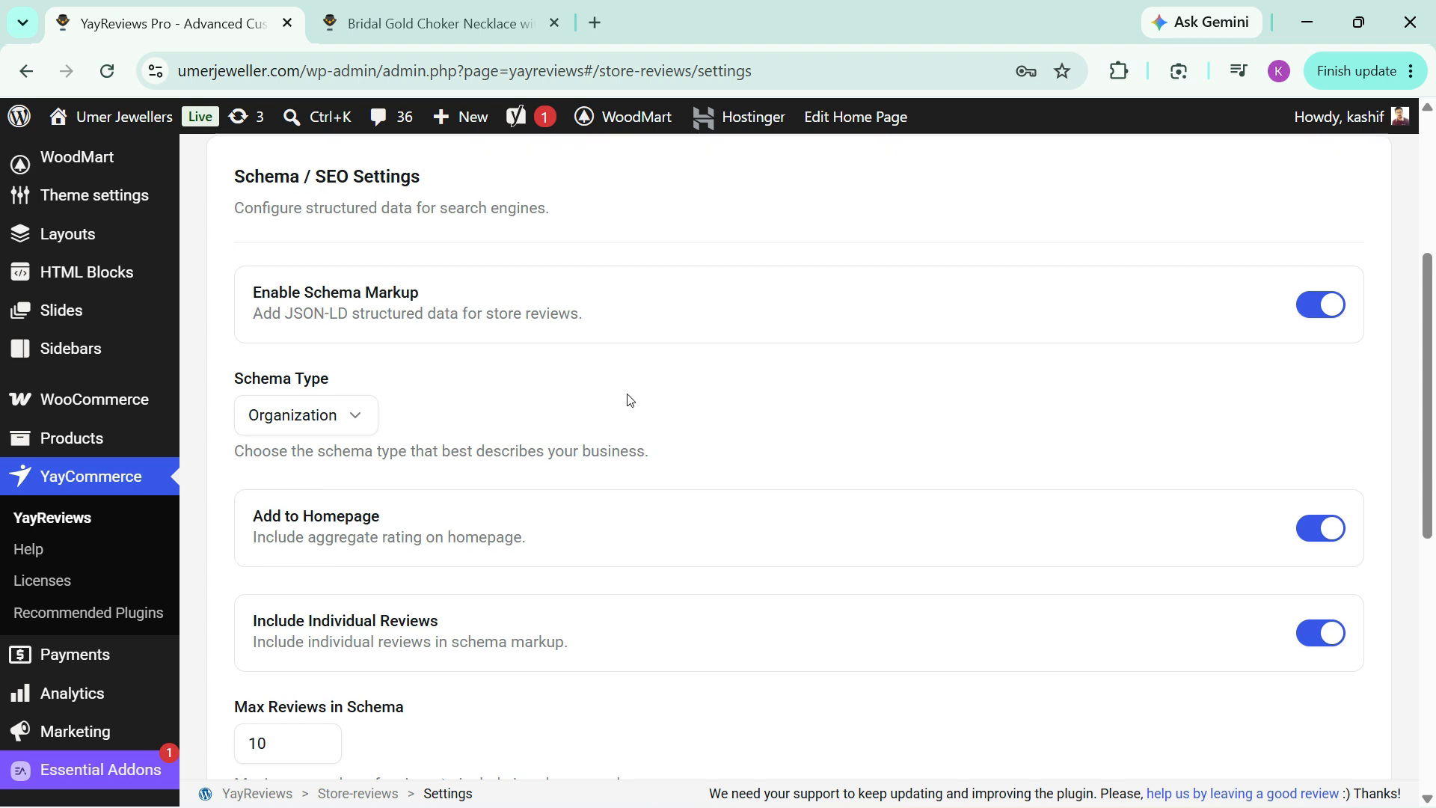
scroll(626, 401, "up", 2)
scroll(650, 441, "up", 3)
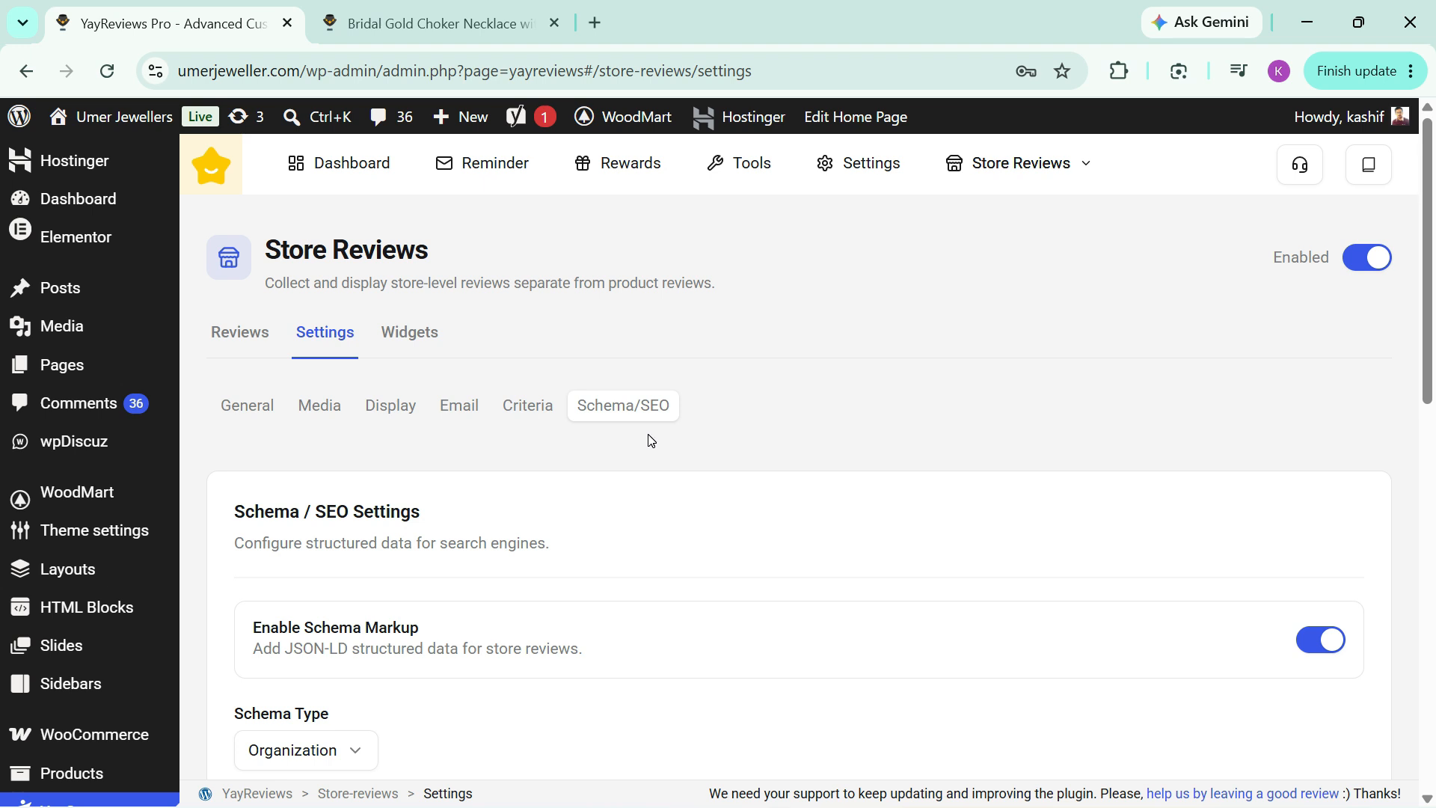